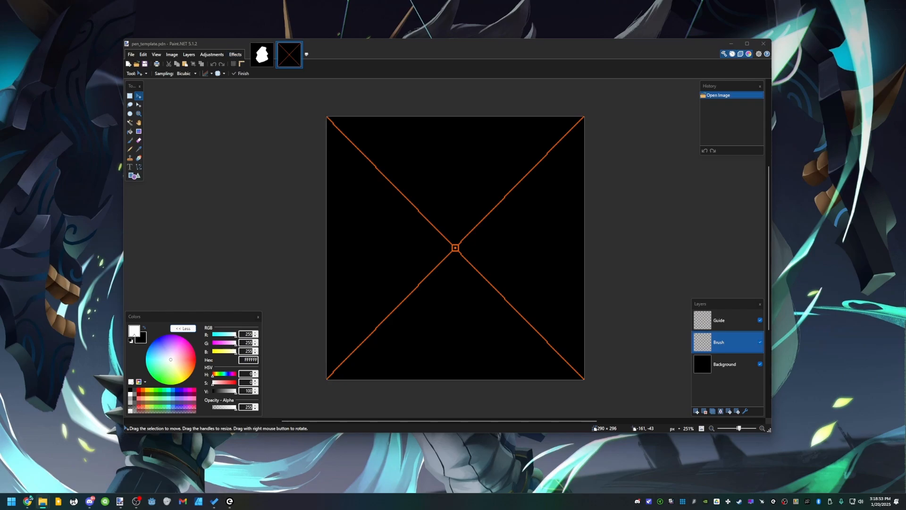
- Inspect the pen template by toggling its Guide and Background layers, keep the Brush layer active, and look at the other open brush image
key("alt+Tab")
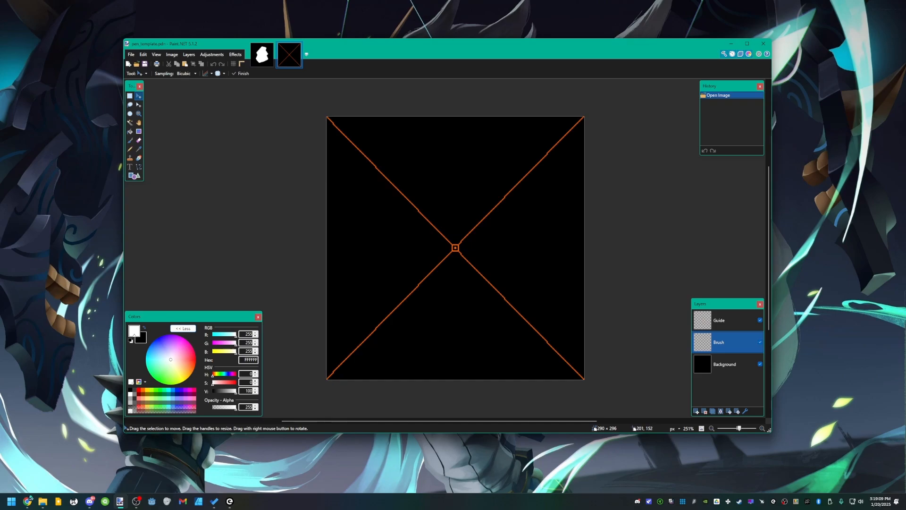
left_click(719, 320)
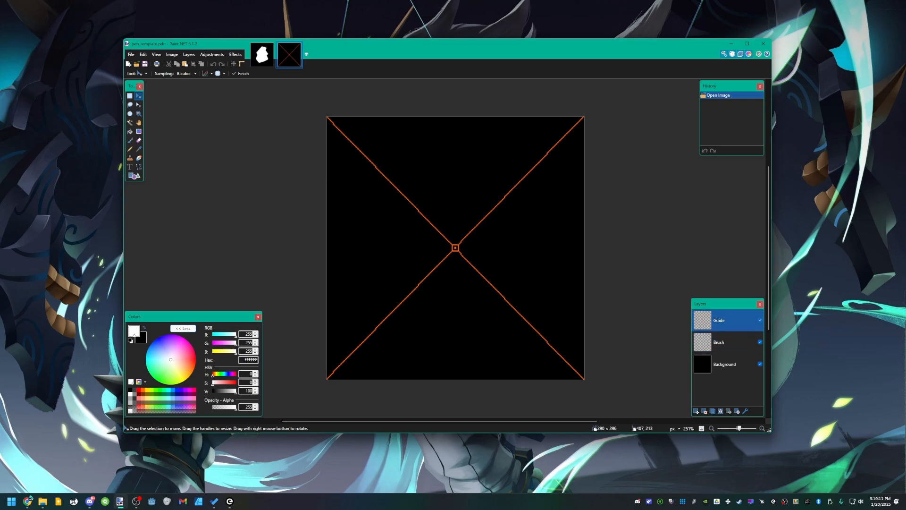
left_click(759, 320)
left_click(760, 320)
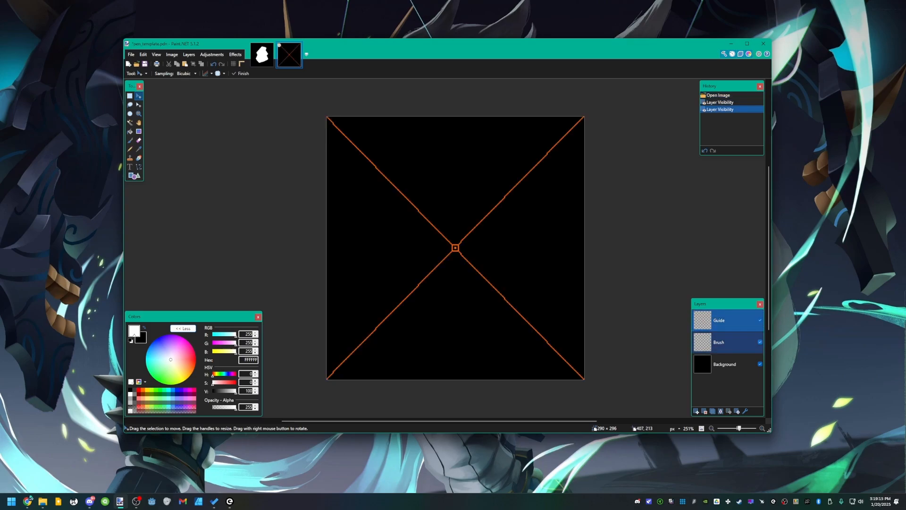
left_click(719, 342)
left_click(760, 364)
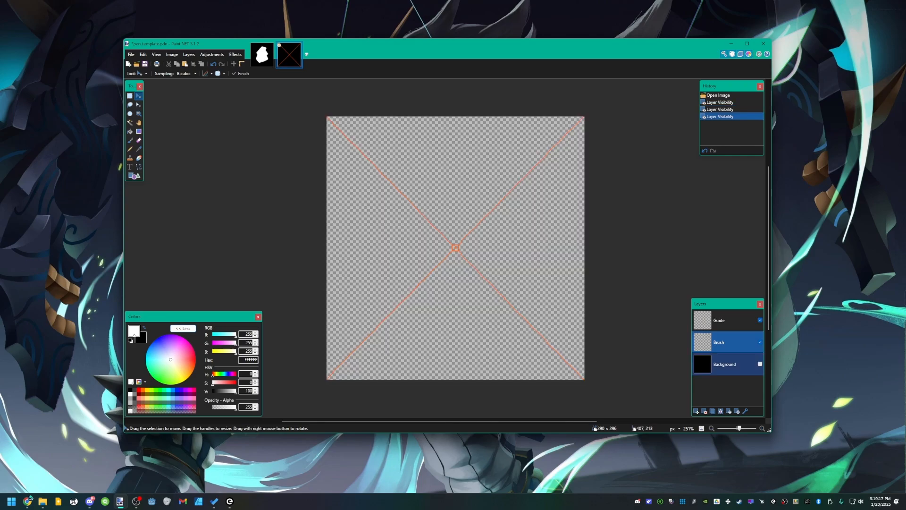
left_click(760, 364)
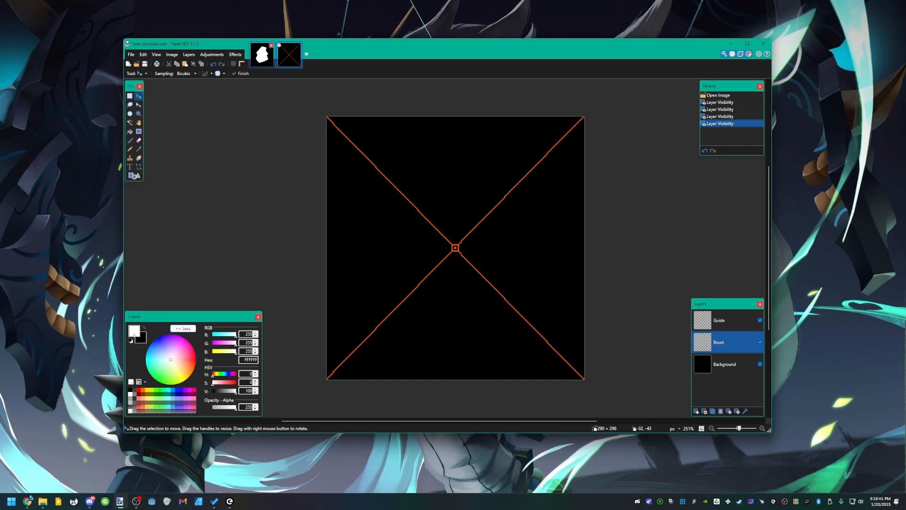
left_click(262, 55)
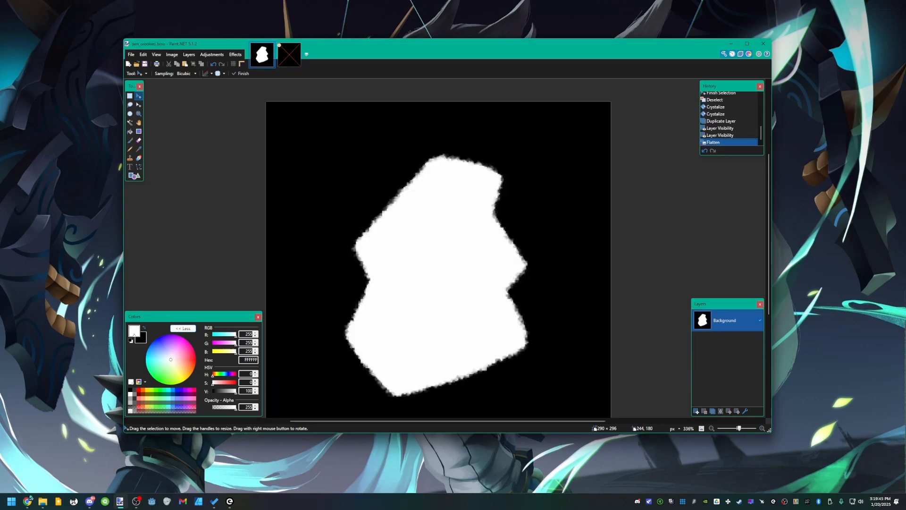
left_click(289, 54)
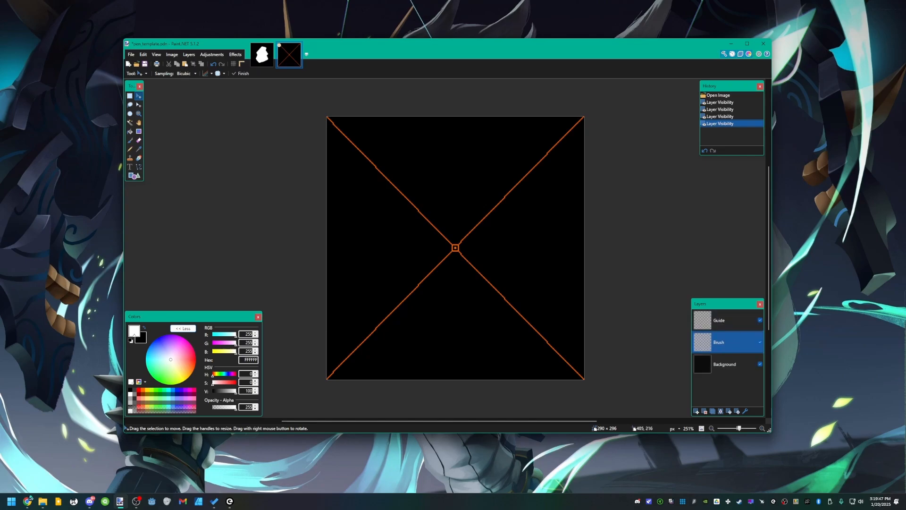
- Paint a closed white blob outline around the guide's centre with a size 14 brush on the Brush layer and fill its interior white
key("b")
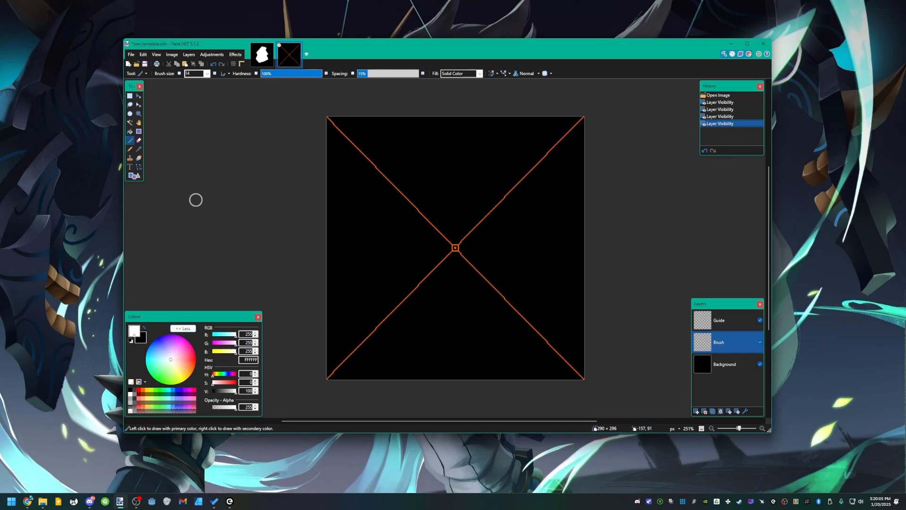
mouse_move(431, 343)
left_mouse_down()
mouse_move(405, 321)
mouse_move(411, 261)
mouse_move(460, 192)
mouse_move(521, 207)
mouse_move(507, 263)
mouse_move(513, 314)
mouse_move(461, 347)
mouse_move(442, 348)
left_mouse_up()
left_click(130, 123)
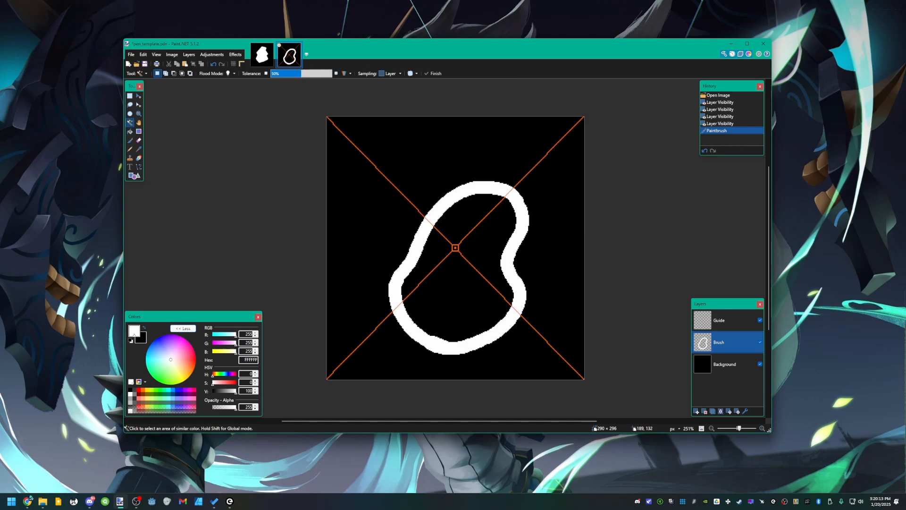
left_click(487, 241)
left_click(130, 131)
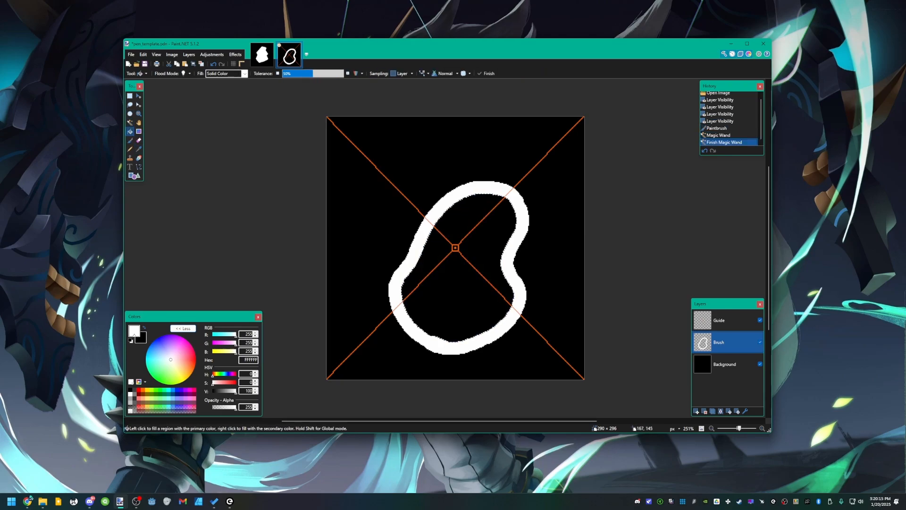
left_click(491, 250)
key("ctrl+d")
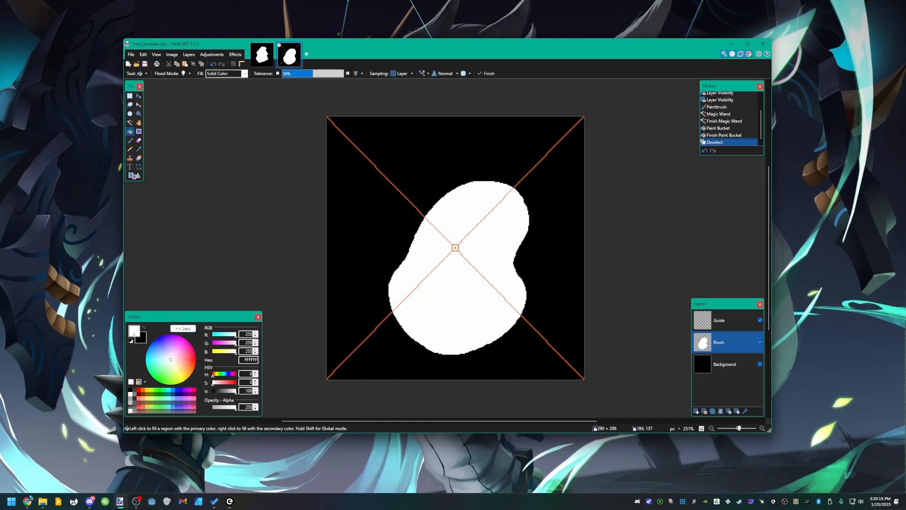
- Move the white blob up and slightly left to centre it on the guide cross, and clear the selection
left_click(139, 96)
left_click_drag(489, 290, 482, 268)
key("ctrl+d")
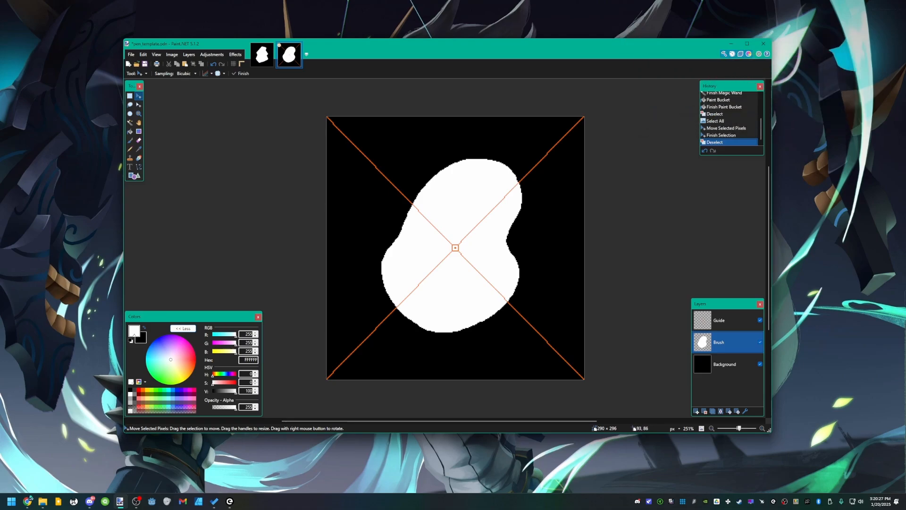
- Apply the Crystalize distortion with a very small cell size to roughen the edge of the white blob
left_click(235, 55)
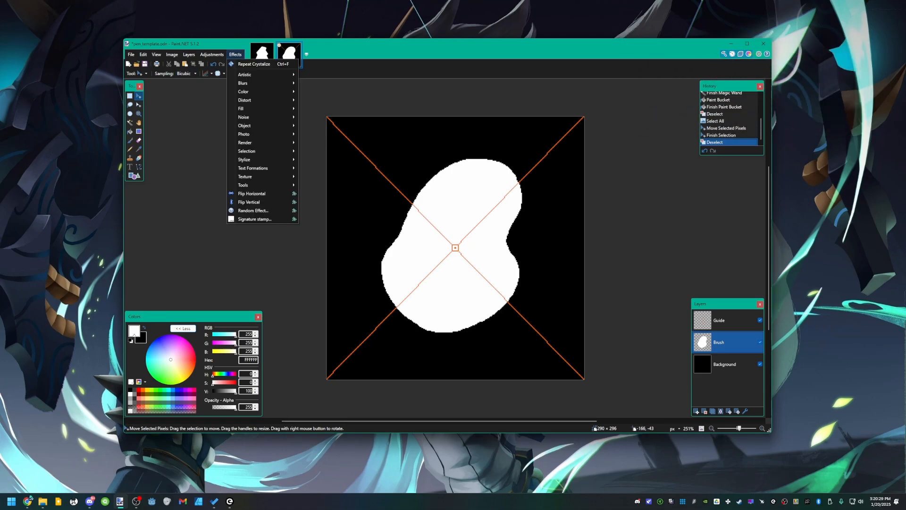
mouse_move(255, 83)
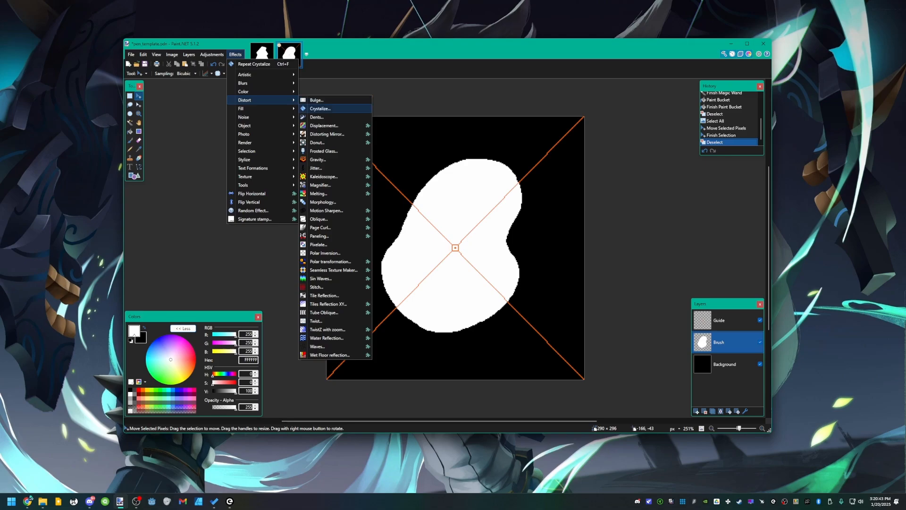
left_click(320, 109)
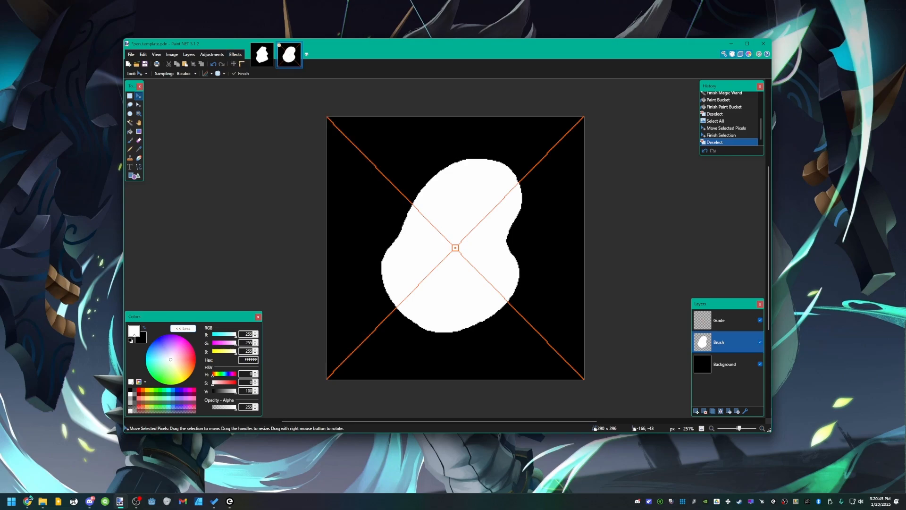
left_click_drag(453, 207, 641, 200)
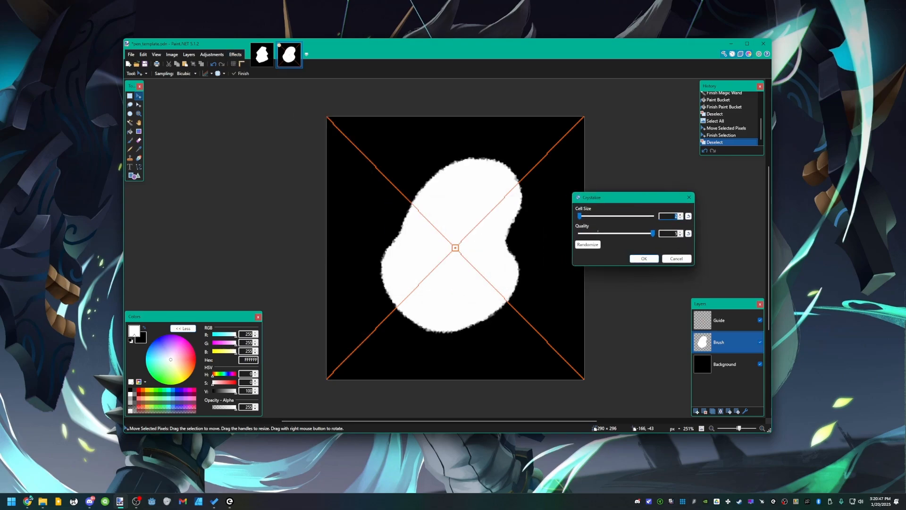
mouse_move(580, 215)
left_mouse_down()
mouse_move(598, 216)
mouse_move(587, 216)
left_mouse_up()
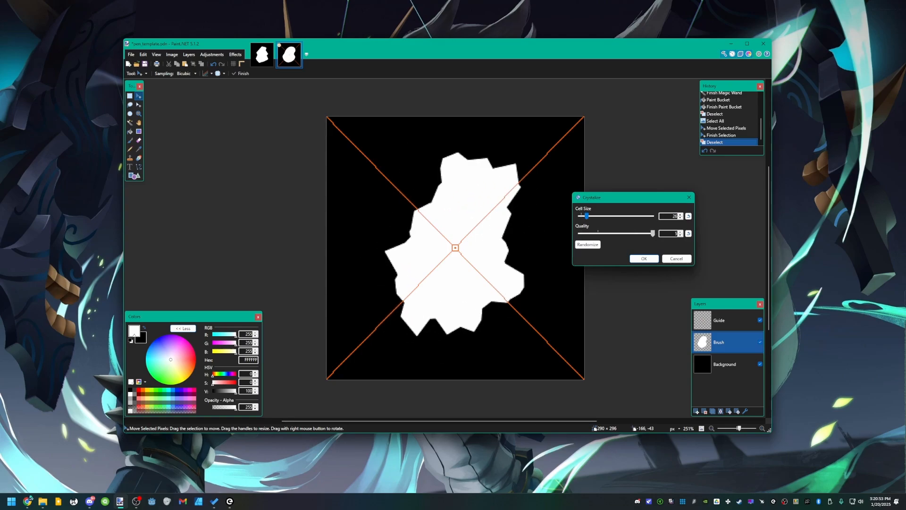
left_click_drag(586, 215, 580, 215)
left_click(644, 258)
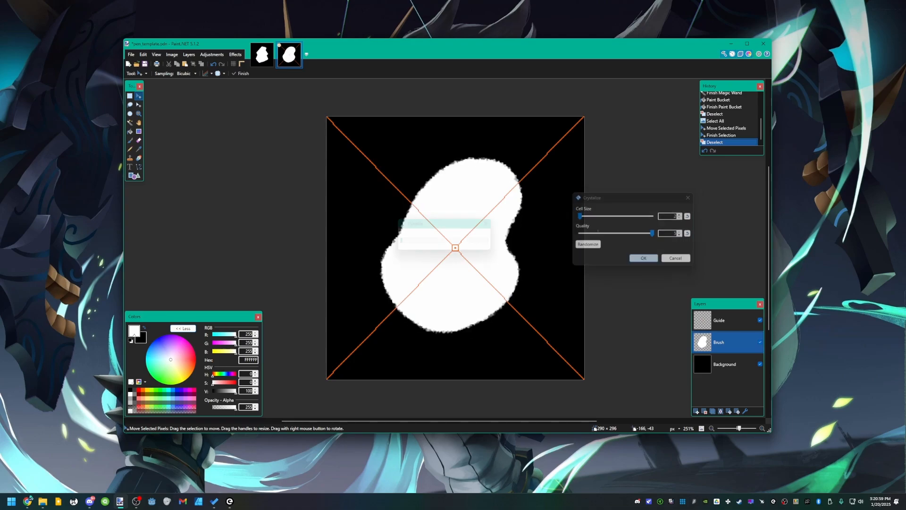
- Start the Dents distortion on the blob and set scale to about 62, refraction to about 103 and detail to about 73
left_click(235, 54)
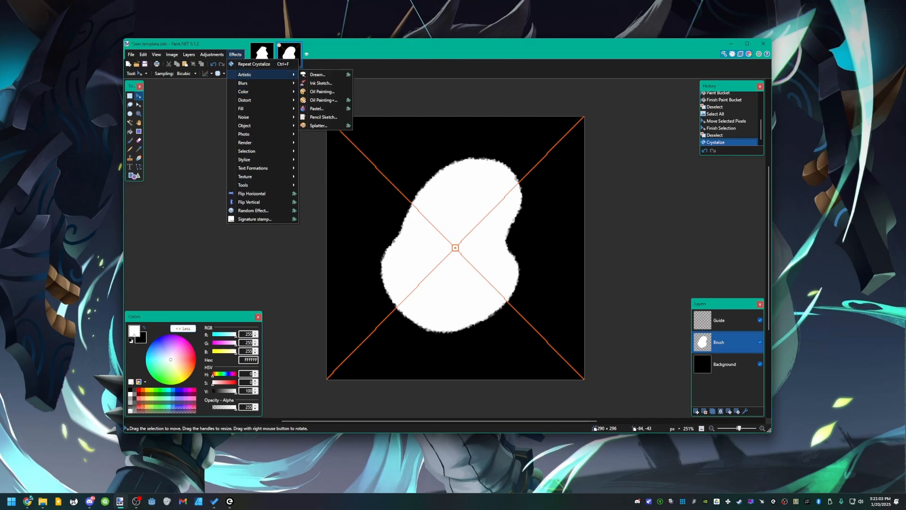
left_click(319, 117)
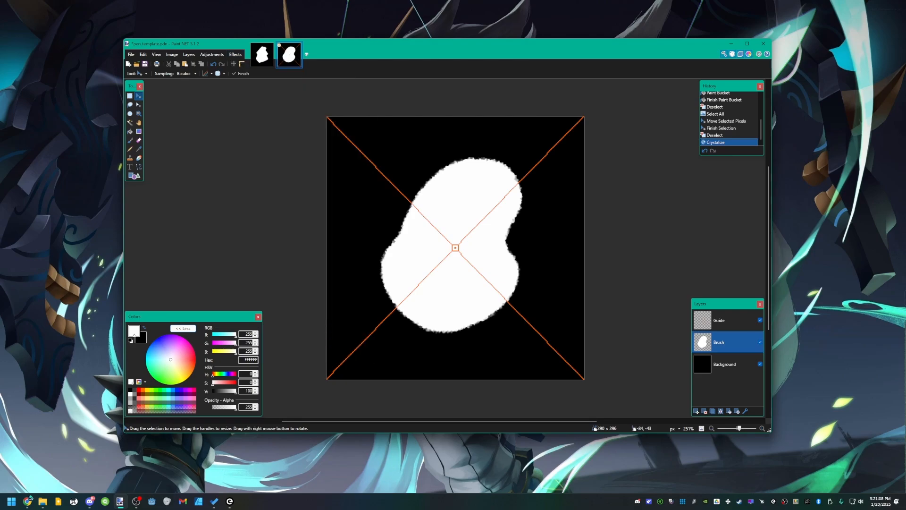
left_click_drag(427, 165, 651, 230)
mouse_move(595, 248)
left_mouse_down()
mouse_move(661, 249)
mouse_move(595, 248)
mouse_move(653, 249)
mouse_move(600, 248)
mouse_move(661, 266)
mouse_move(587, 265)
mouse_move(596, 265)
left_mouse_up()
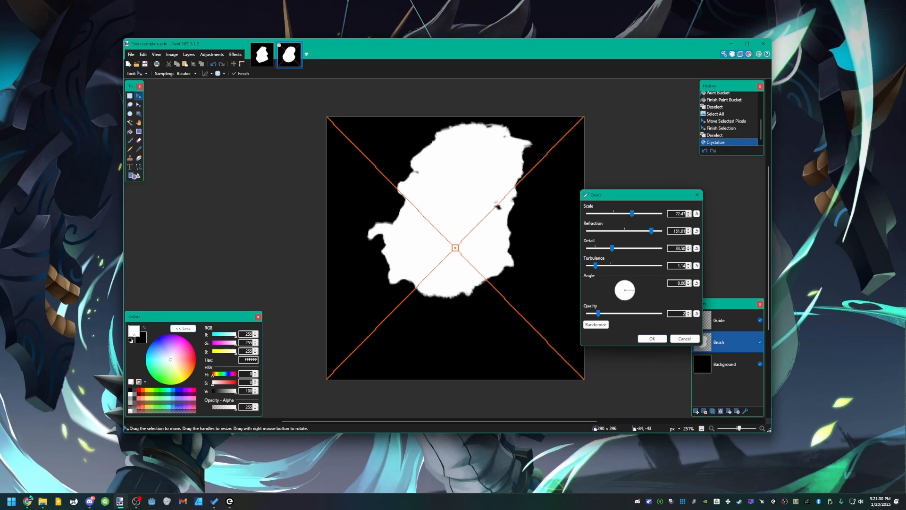
left_click_drag(632, 214, 606, 213)
left_click_drag(613, 214, 605, 213)
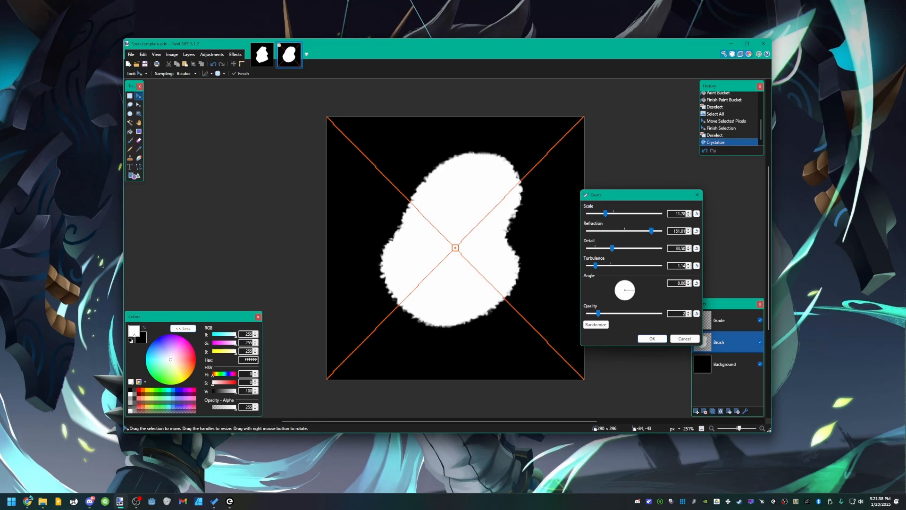
mouse_move(652, 231)
left_mouse_down()
mouse_move(636, 230)
mouse_move(662, 231)
left_mouse_up()
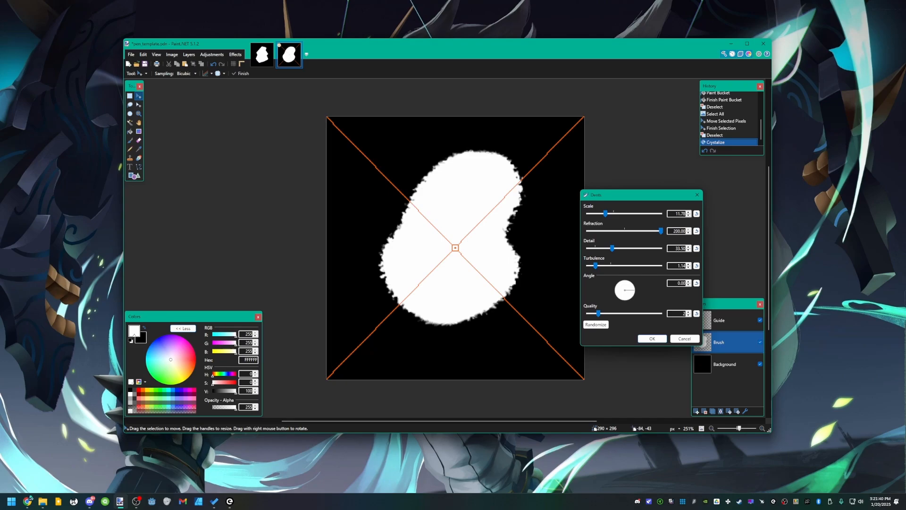
left_click_drag(612, 248, 641, 248)
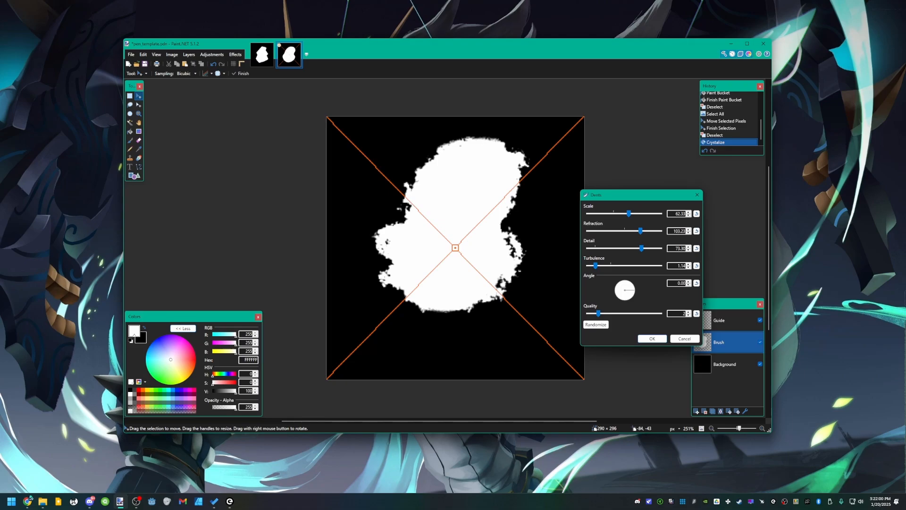
- Raise the Dents quality to 8 and lower its turbulence to about 0.8
left_click_drag(645, 194, 654, 180)
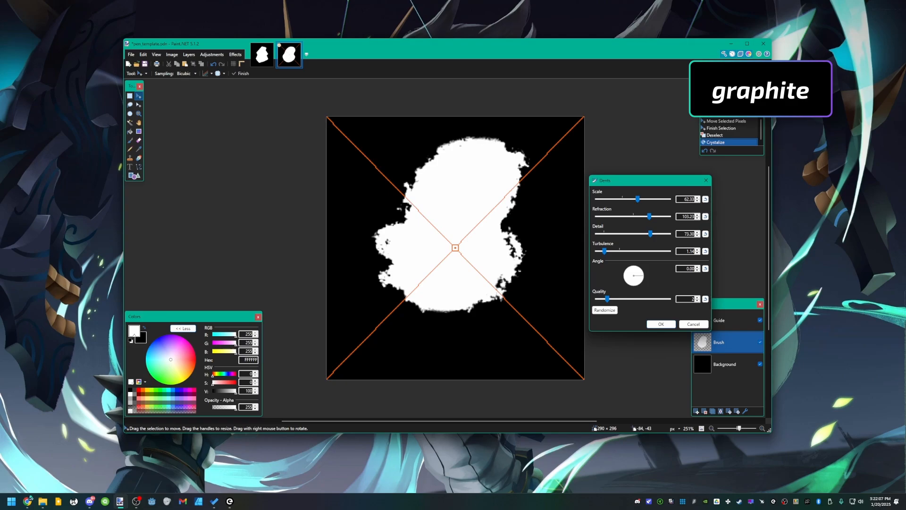
left_click_drag(608, 299, 670, 298)
mouse_move(605, 251)
left_mouse_down()
mouse_move(623, 251)
mouse_move(603, 251)
left_mouse_up()
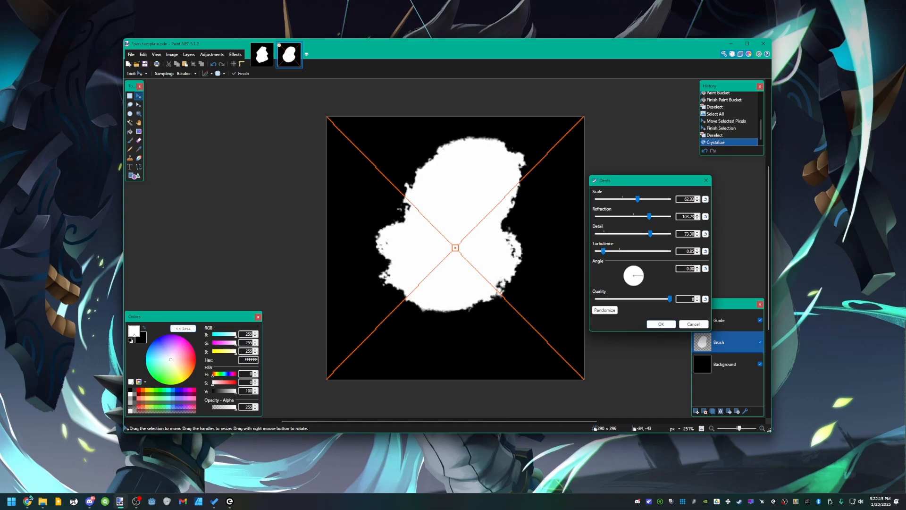
- Randomize the Dents pattern repeatedly until the blob has a suitable ragged edge, and apply the effect
left_click(605, 309)
left_click(605, 310)
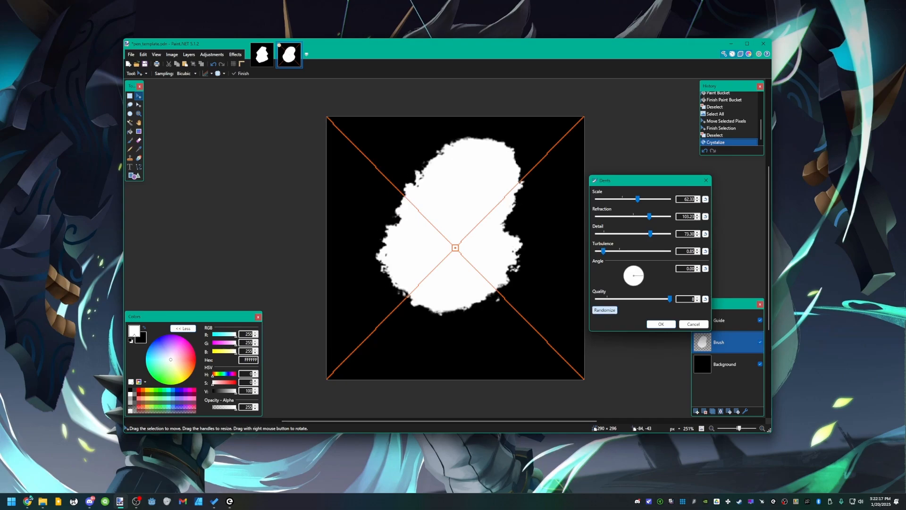
left_click(604, 310)
left_click(605, 310)
left_click(605, 309)
left_click(605, 309)
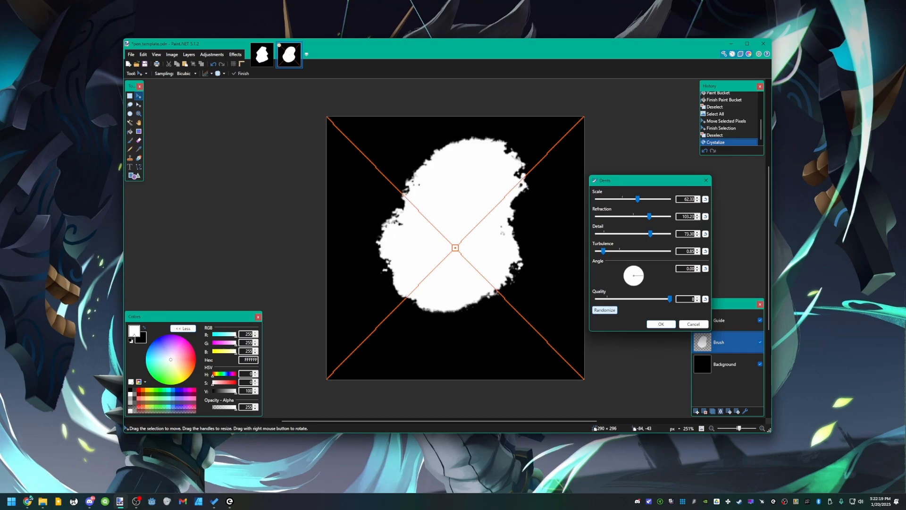
left_click(605, 309)
left_click(605, 309)
left_click(605, 310)
left_click(604, 310)
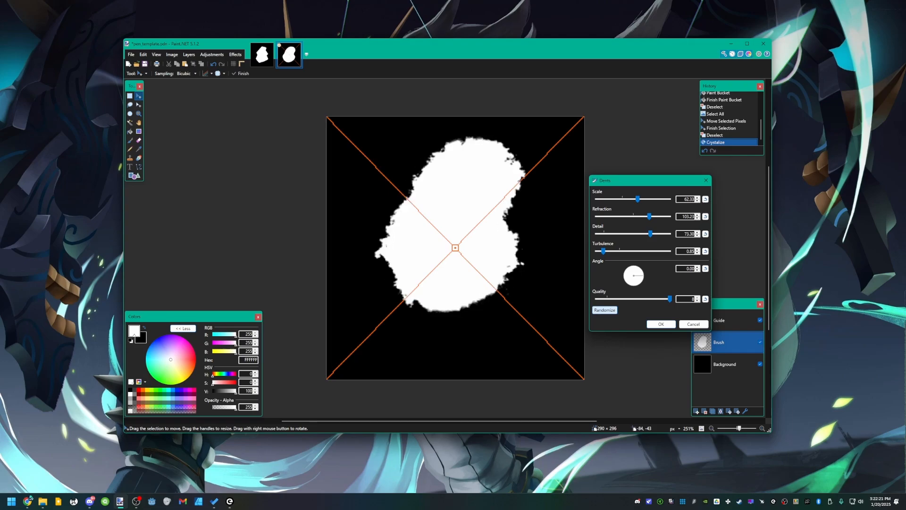
left_click(605, 310)
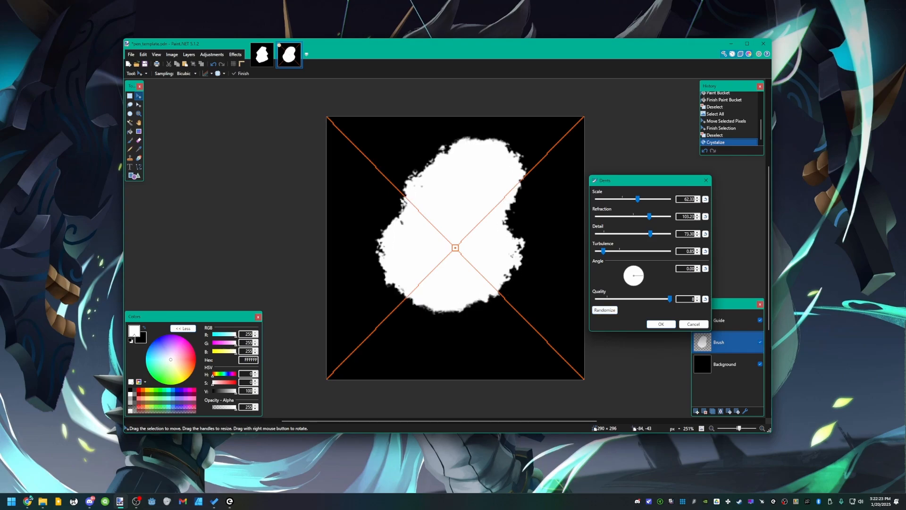
left_click(605, 309)
left_click(604, 310)
left_click(605, 309)
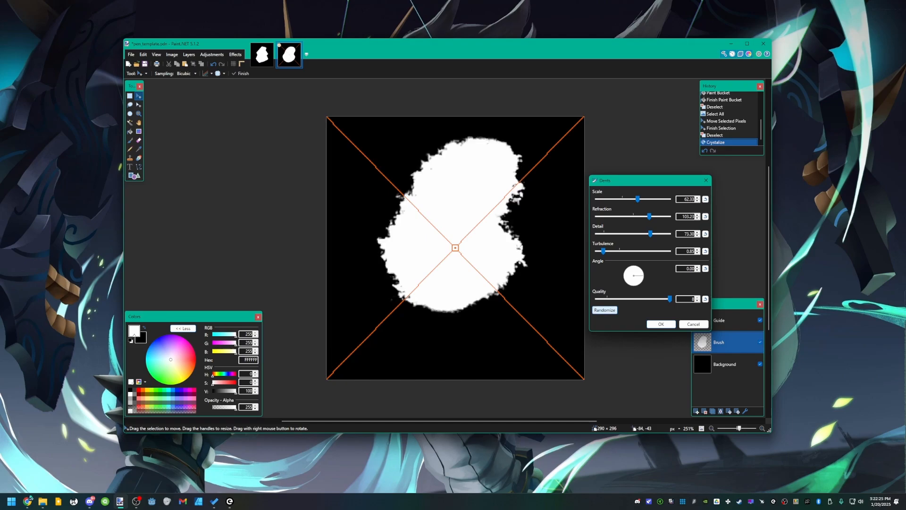
left_click(604, 310)
left_click(605, 310)
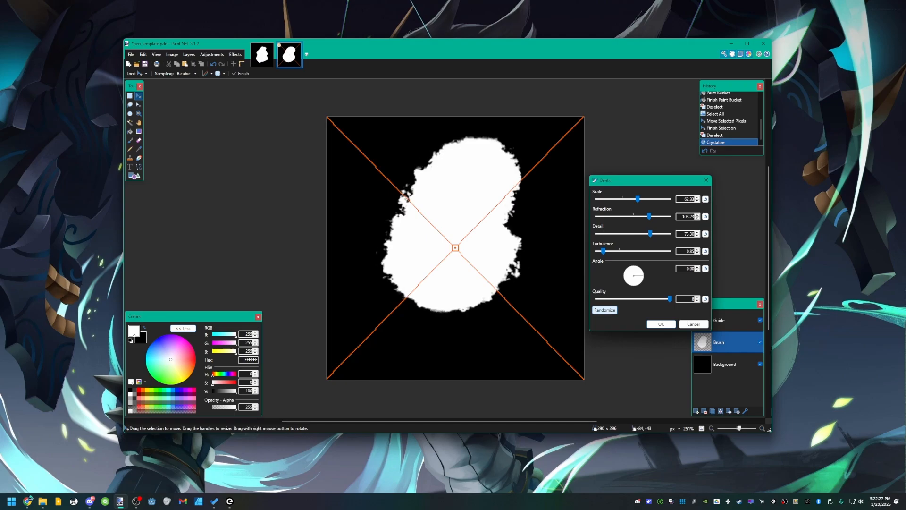
left_click(605, 310)
left_click(605, 310)
left_click(605, 310)
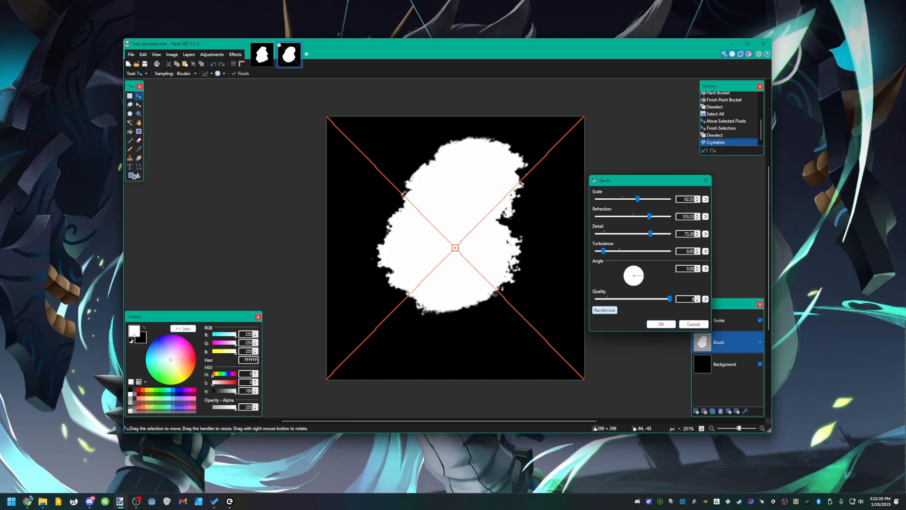
left_click(661, 324)
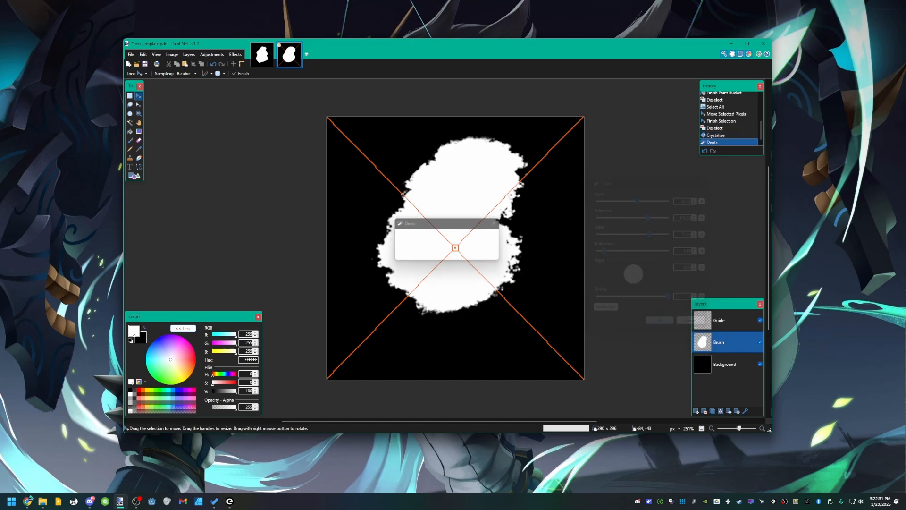
- Move the whole Brush layer content down 27 pixels to recentre the ragged blob on the guide cross
left_click_drag(596, 391, 595, 414)
key("s")
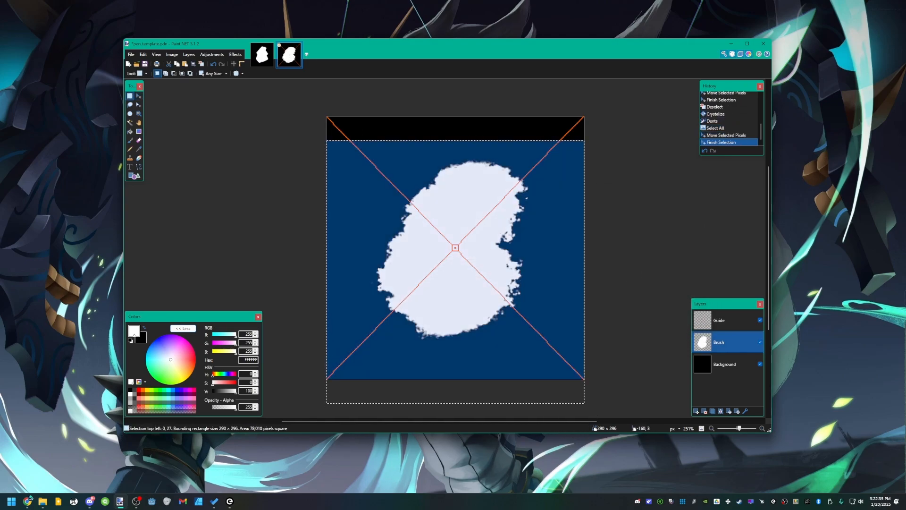
- Clear the selection on the canvas
key("ctrl+d")
left_click(235, 54)
mouse_move(258, 117)
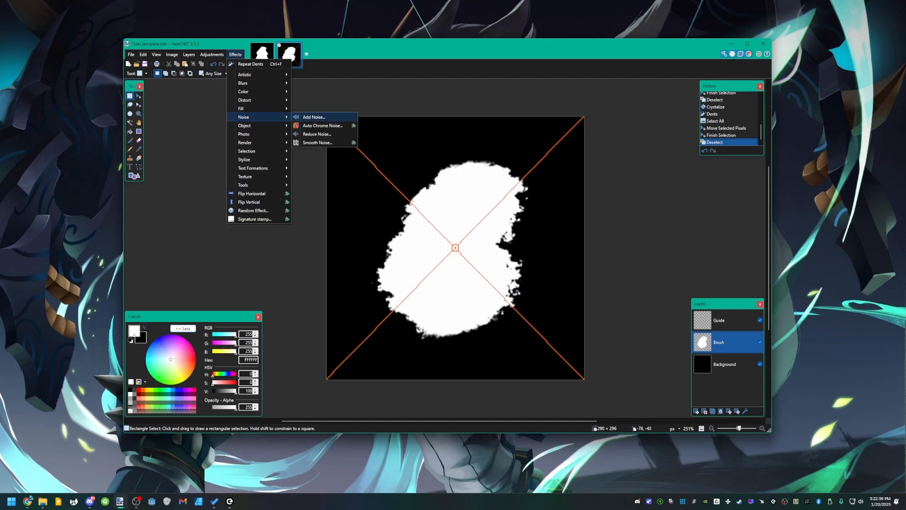
left_click(314, 116)
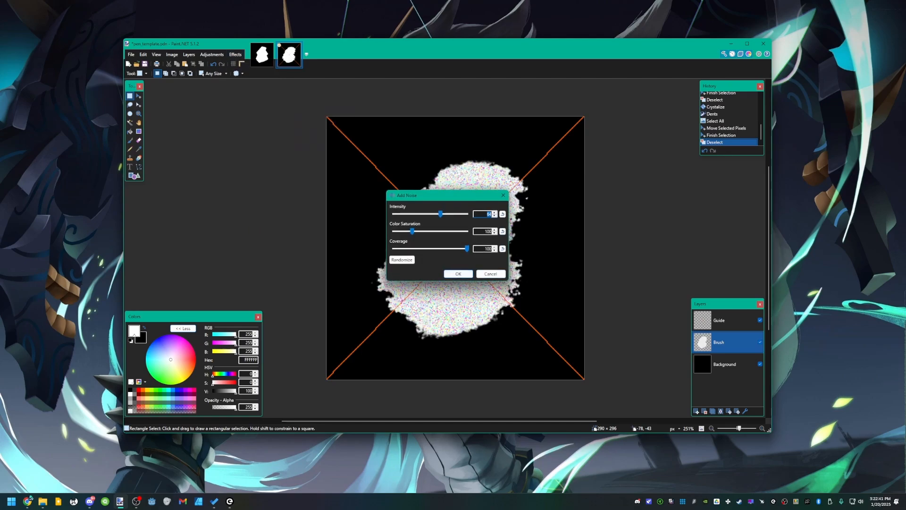
left_click_drag(447, 193, 593, 191)
left_click_drag(557, 228, 537, 228)
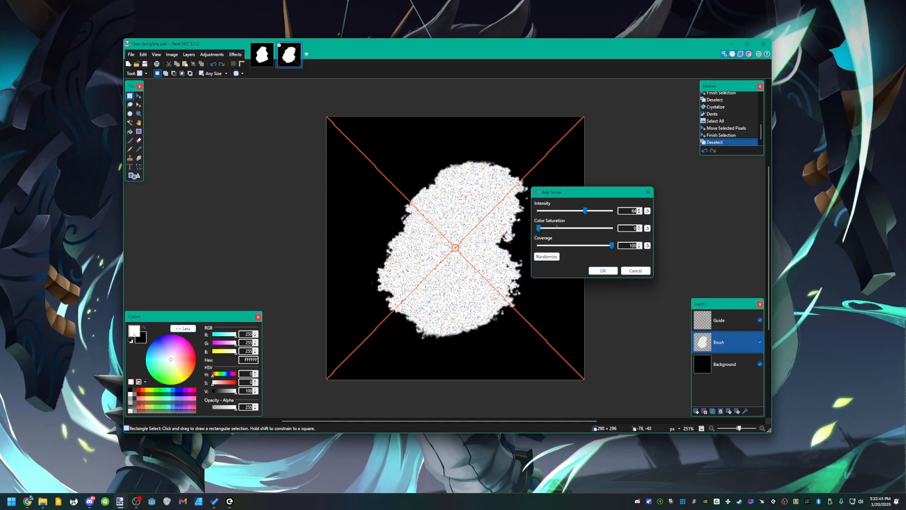
left_click_drag(586, 210, 612, 211)
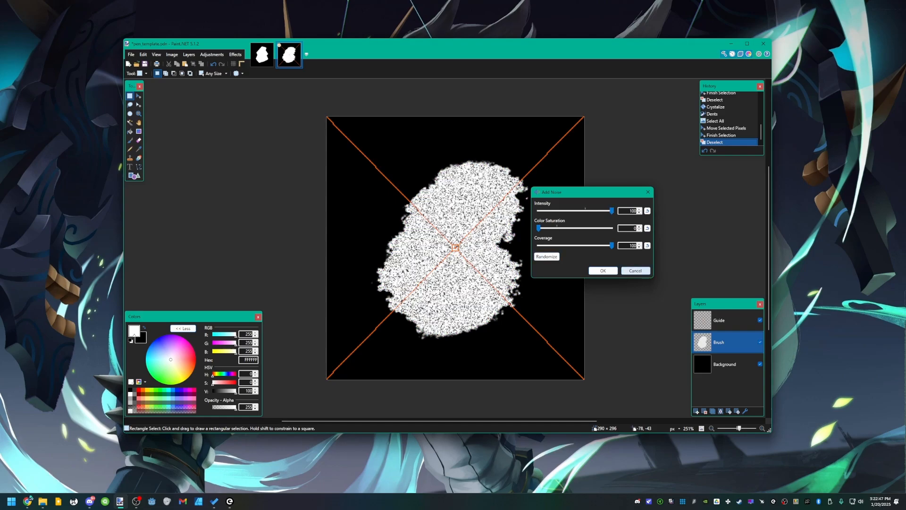
left_click(635, 270)
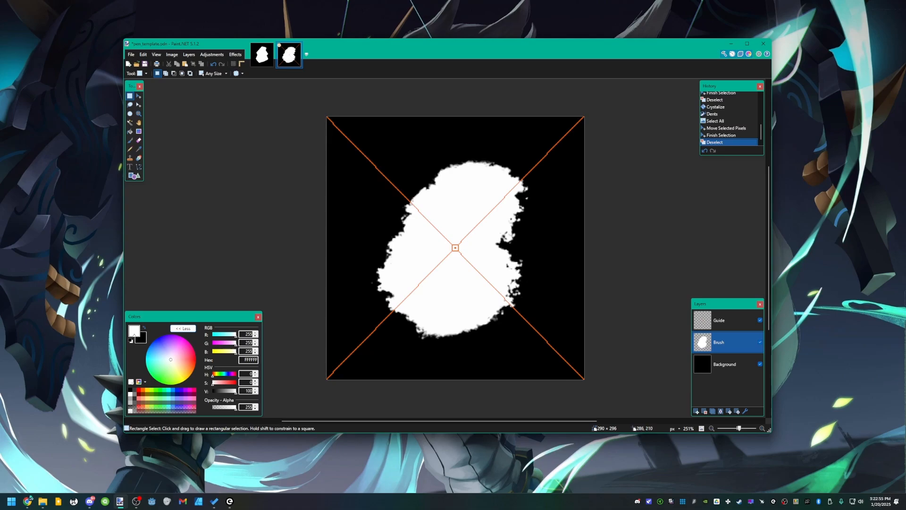
- Save the layered image under the name test_pen in Paint.NET (*.pdn) format in the brshape folder
left_click(727, 321)
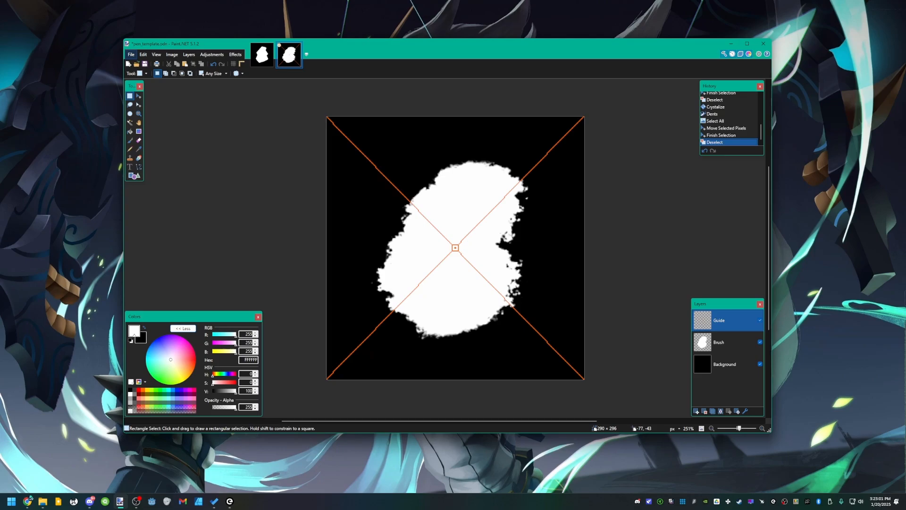
left_click(131, 54)
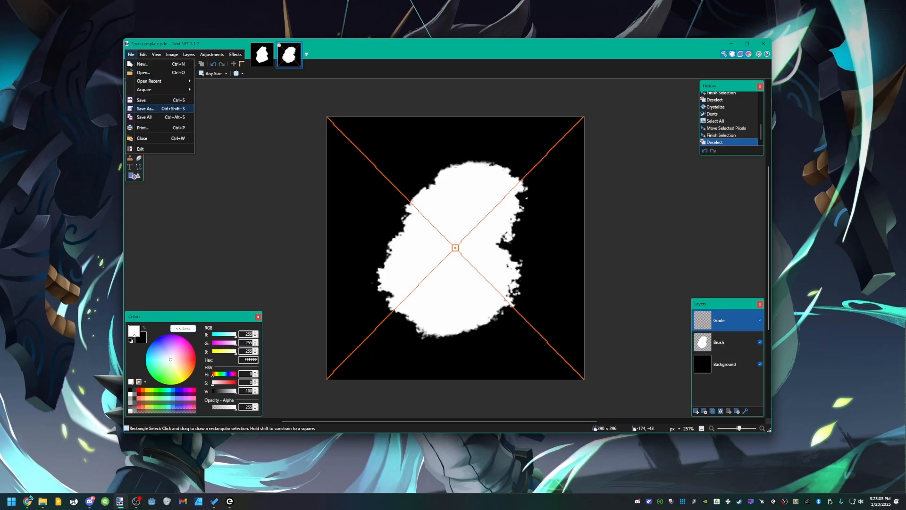
left_click(145, 109)
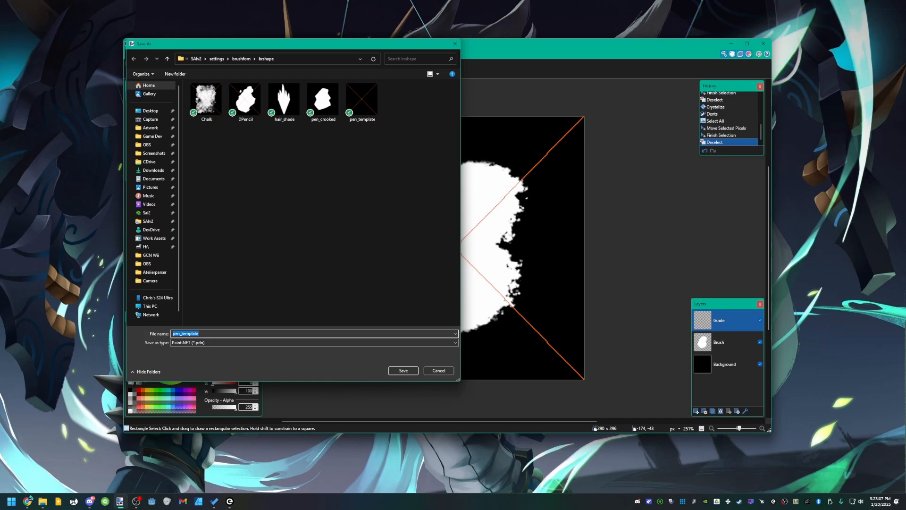
type("test_pen")
key("Return")
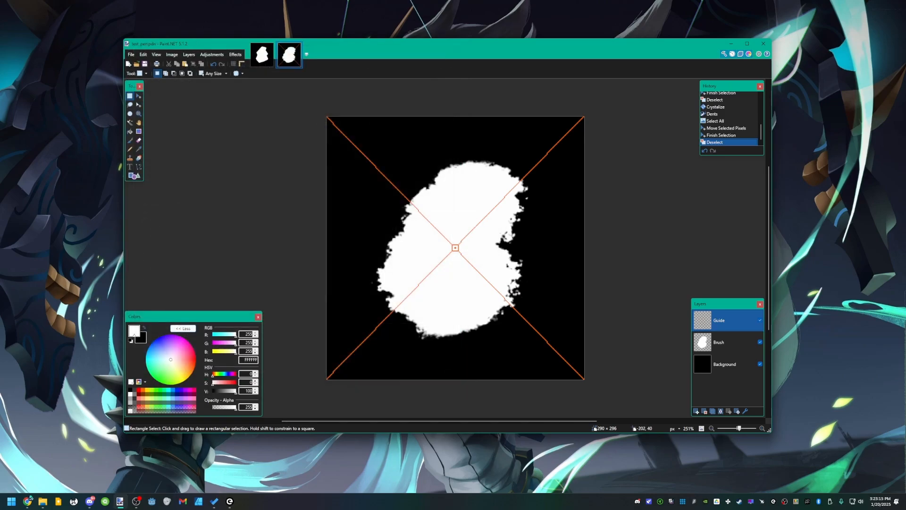
left_click(131, 54)
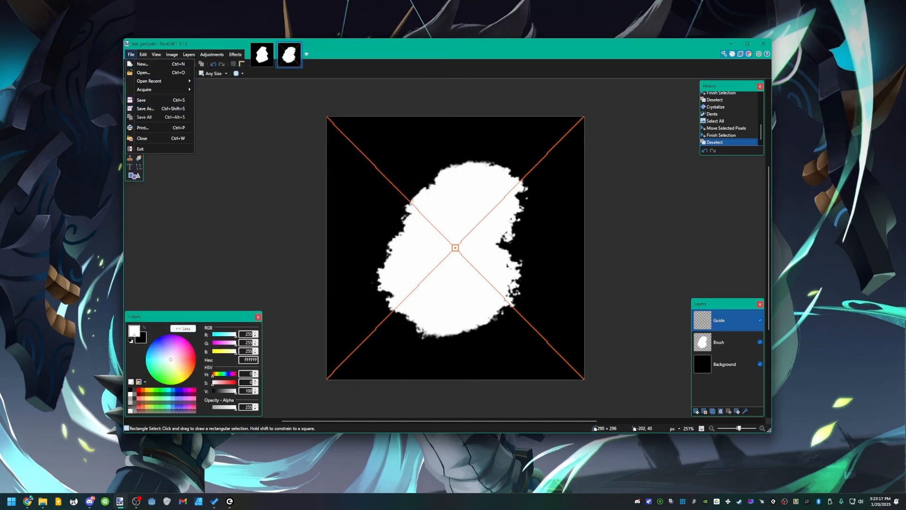
key("Escape")
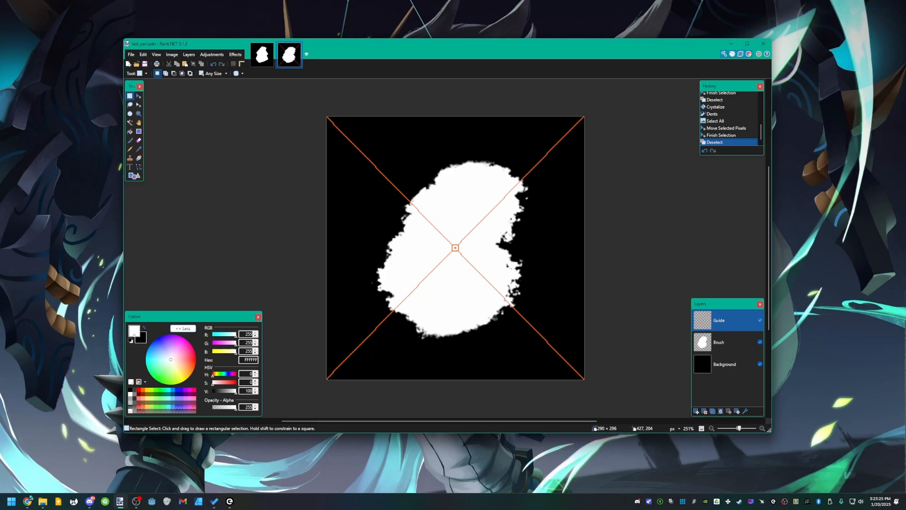
- Hide the Guide layer and make the Background layer active
left_click(760, 320)
left_click(759, 320)
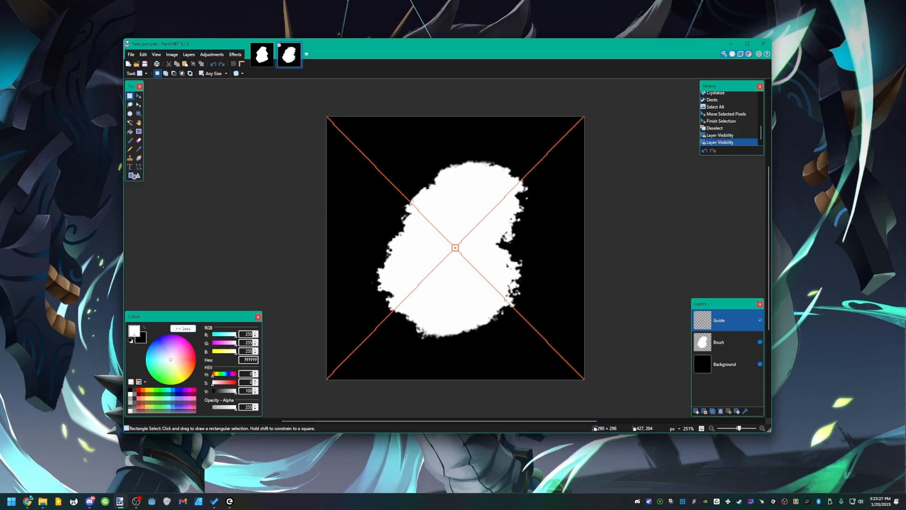
left_click(760, 320)
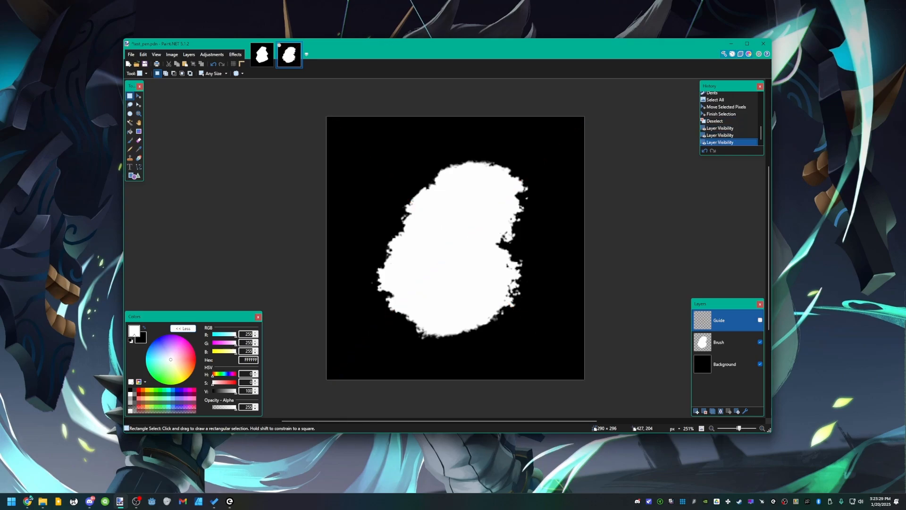
left_click(722, 342)
left_click(724, 364)
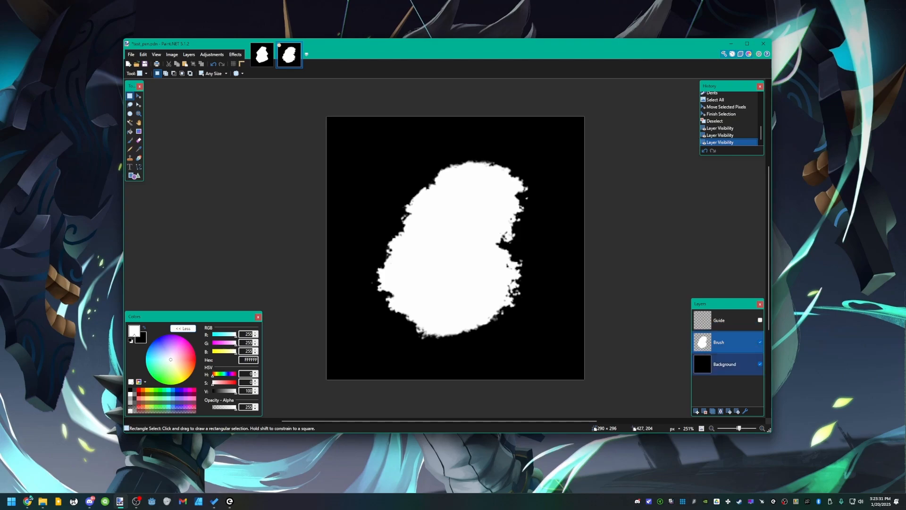
- Start saving the image as test_pen in BMP format in the brshape folder
left_click(131, 54)
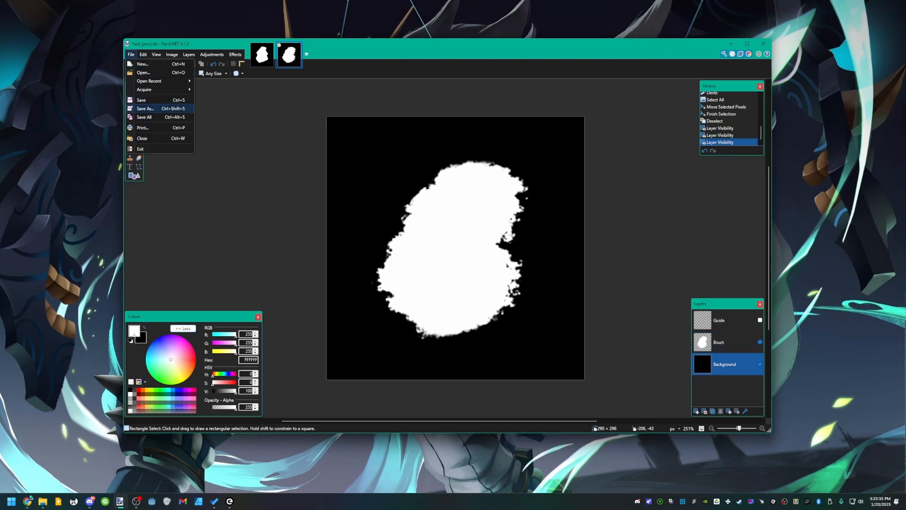
left_click(144, 108)
left_click(314, 342)
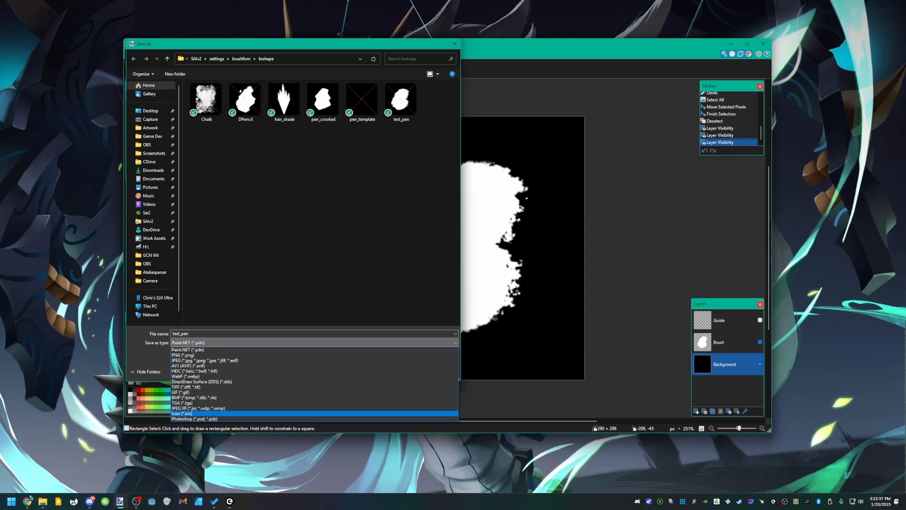
key("Return")
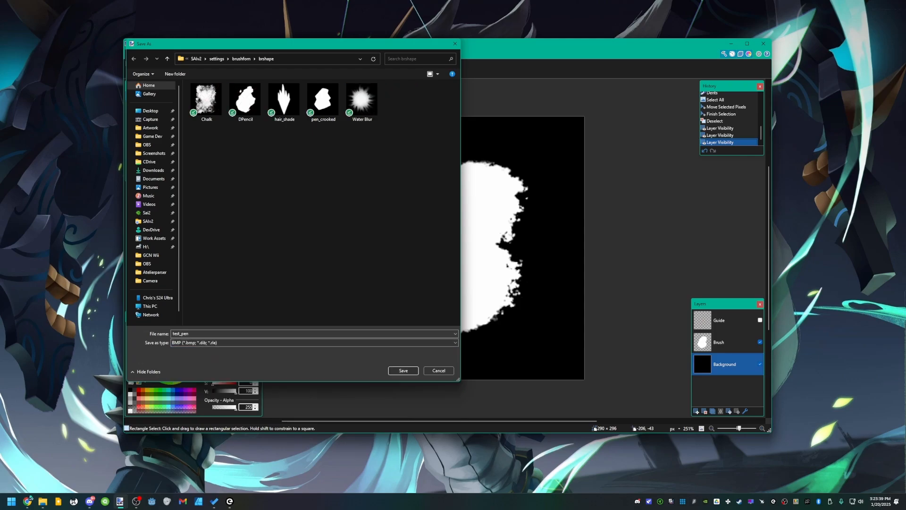
key("Return")
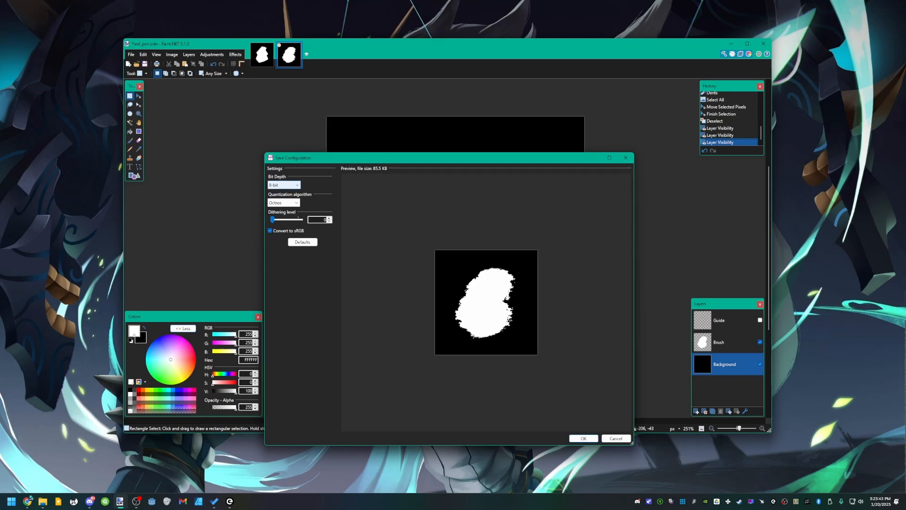
- Keep the BMP settings at 8-bit depth with Octree quantization and save the image flattened
left_click(284, 184)
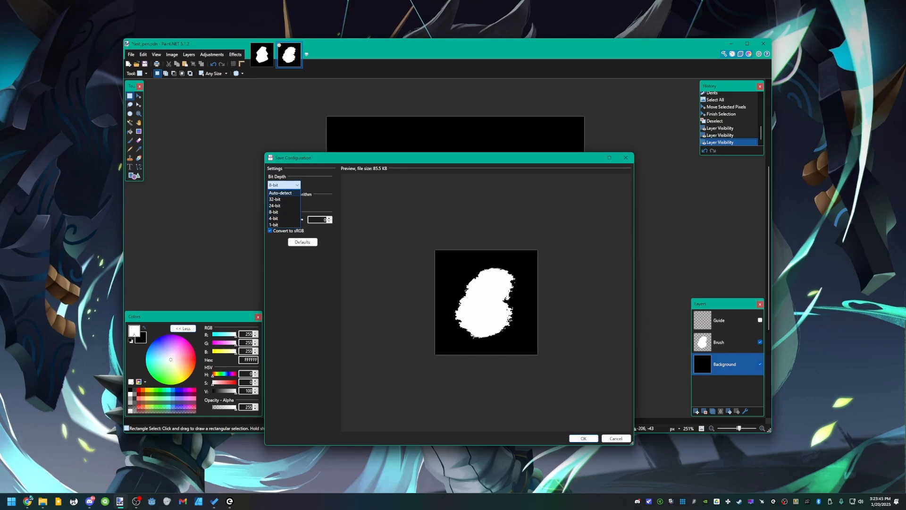
left_click(283, 184)
left_click(283, 202)
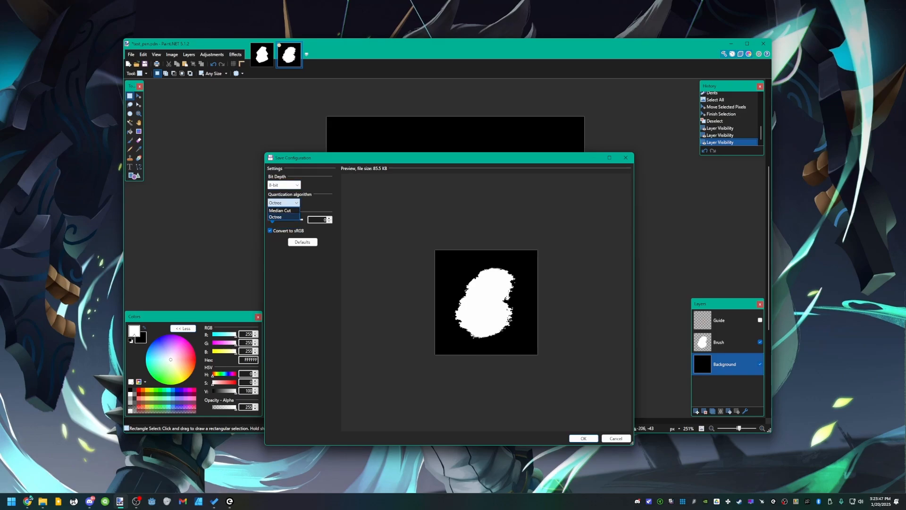
left_click(284, 216)
left_click(284, 202)
key("Escape")
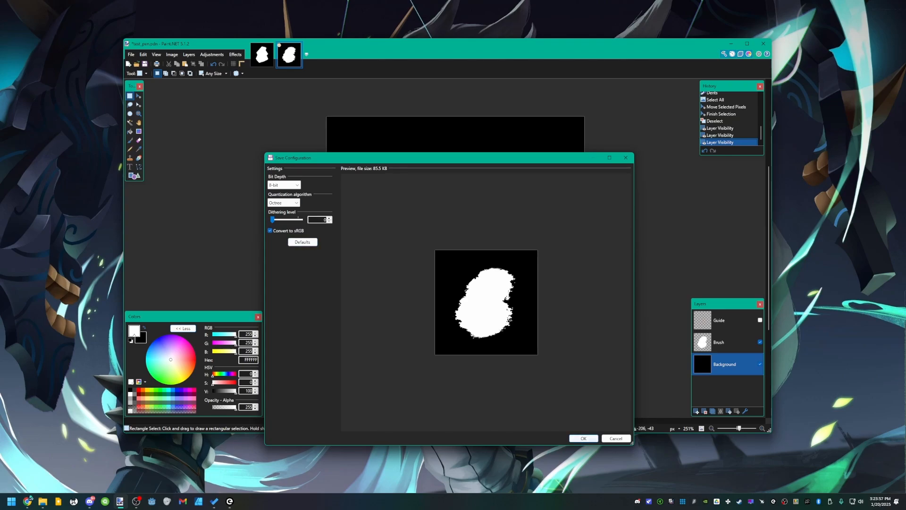
left_click(584, 438)
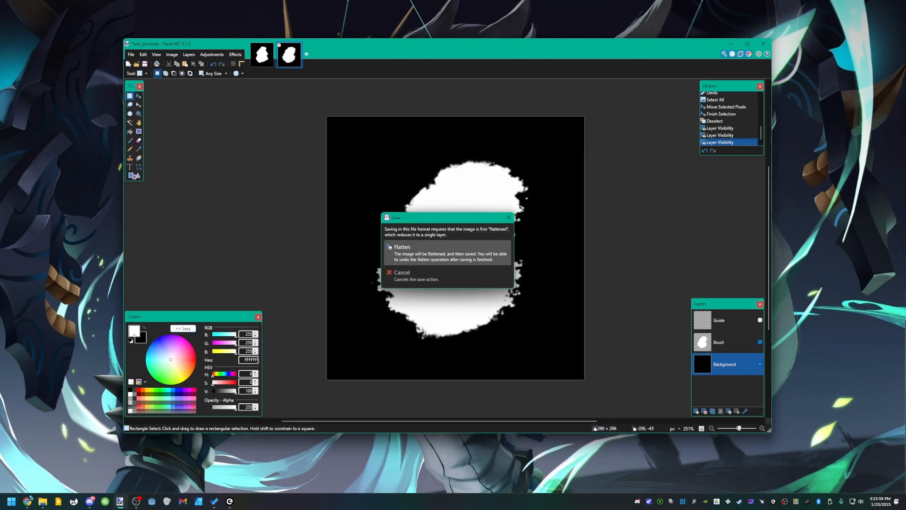
key("Return")
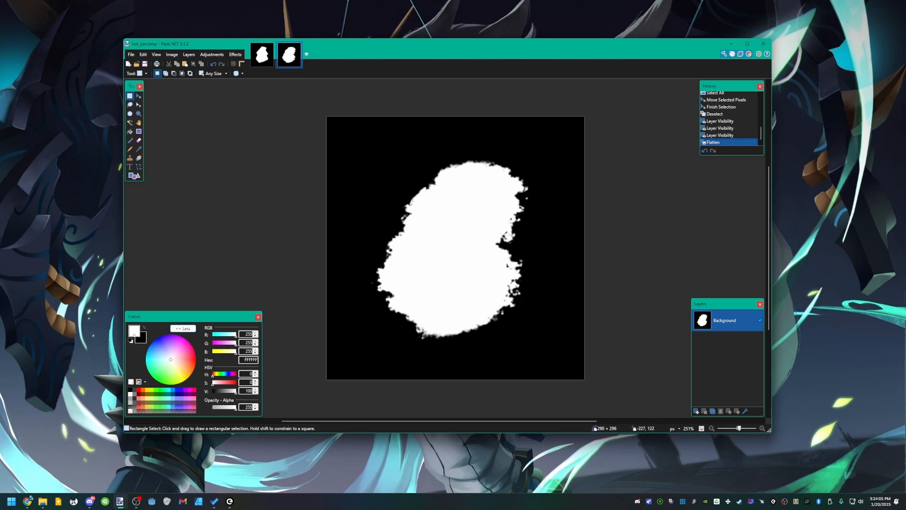
- Switch to File Explorer at the brshape folder and arrange its window beside the image editor
mouse_move(42, 500)
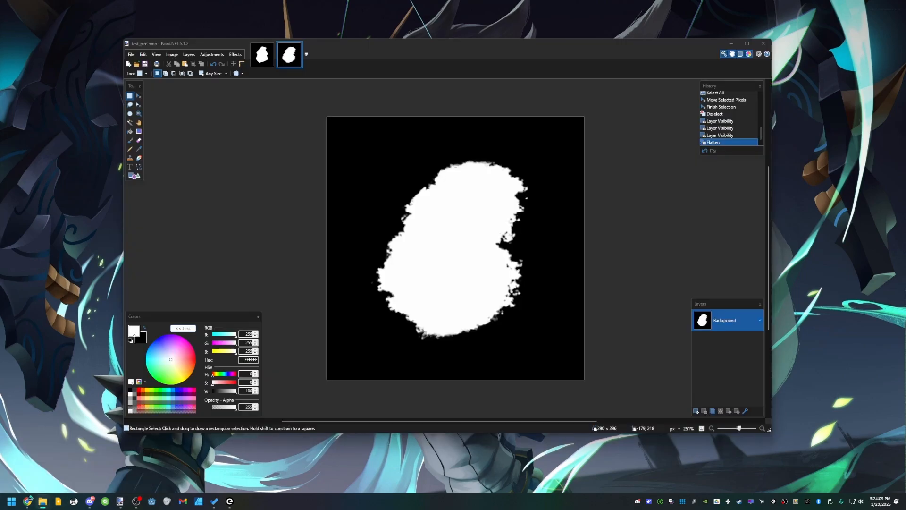
mouse_move(317, 44)
left_mouse_down()
mouse_move(355, 78)
mouse_move(726, 248)
left_mouse_up()
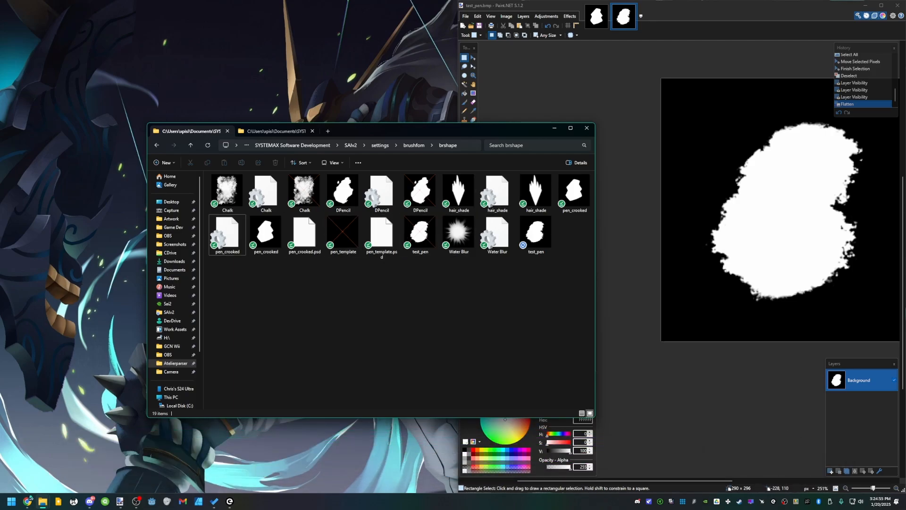
left_click_drag(479, 131, 383, 74)
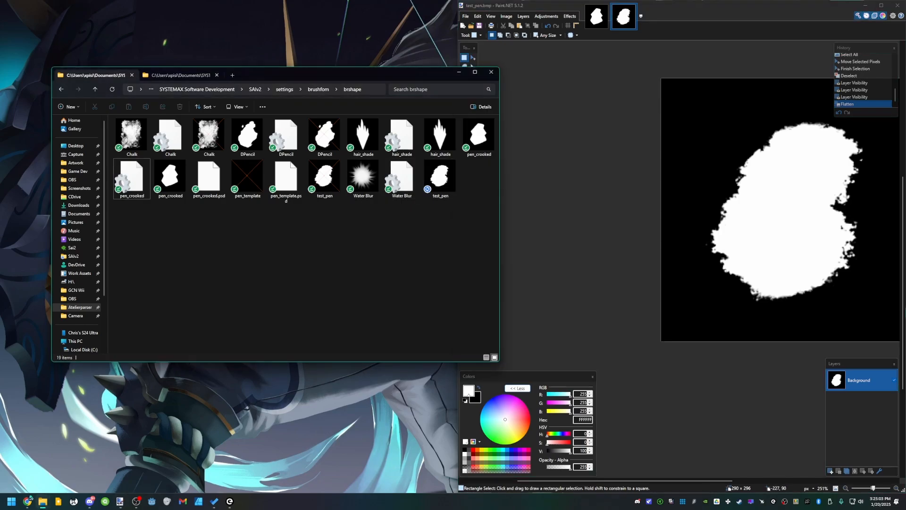
- Open the Water Blur configuration file in the brshape folder and examine its brush parameters from Density through HQ Down Scaling
left_click(402, 178)
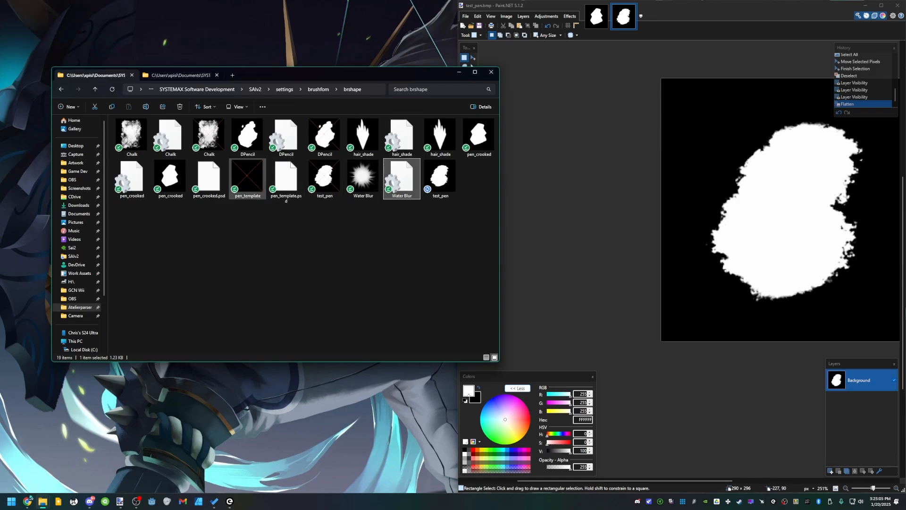
left_click(171, 137)
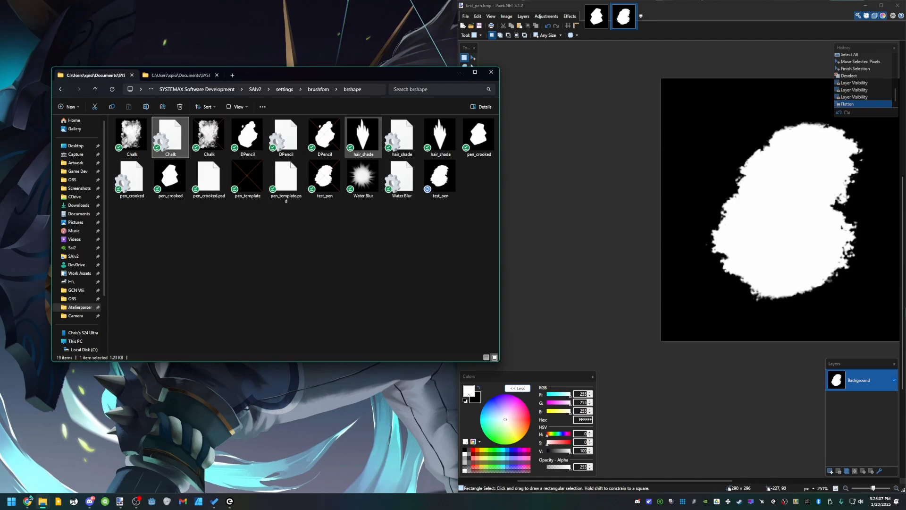
left_click(401, 137)
left_click(402, 178)
left_click(440, 136)
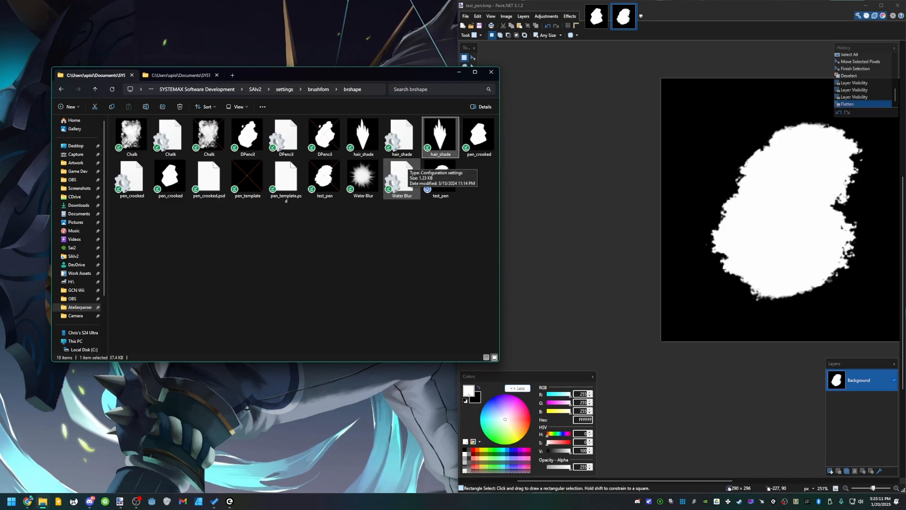
left_click(402, 222)
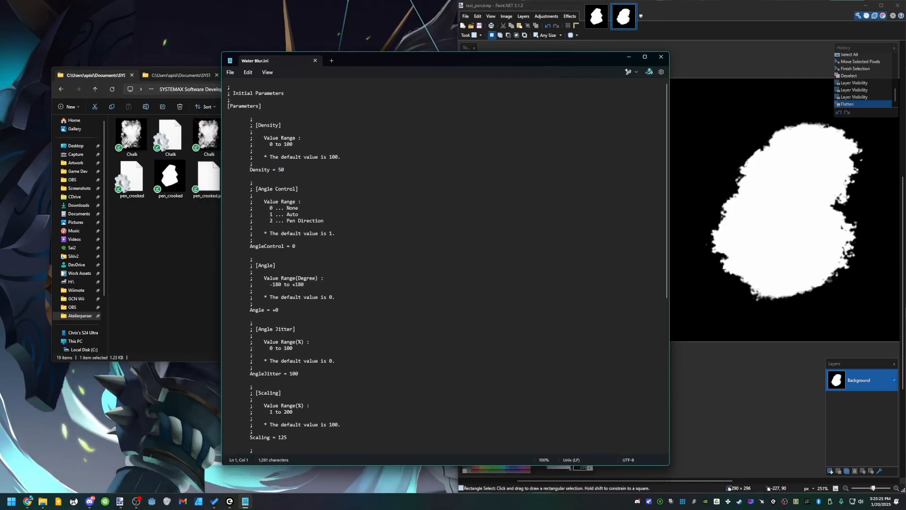
left_click(284, 169)
scroll(448, 261, "down", 14)
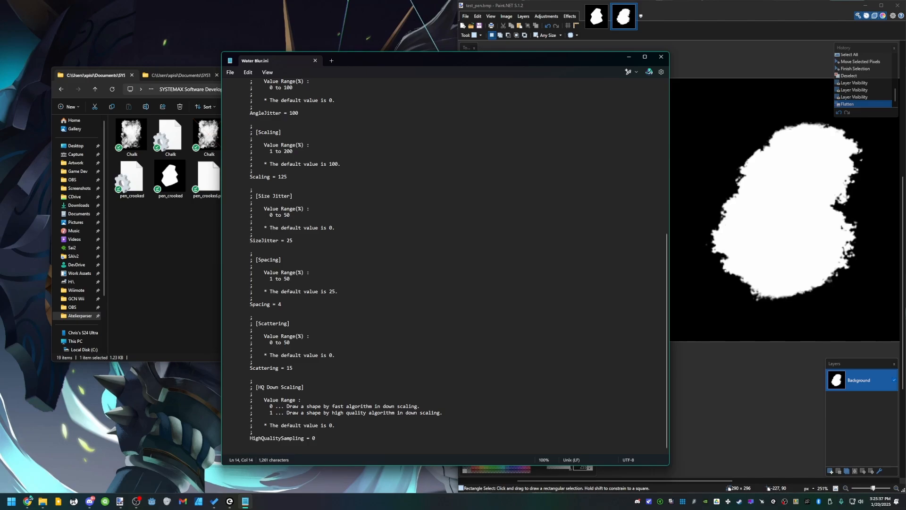
scroll(448, 261, "up", 14)
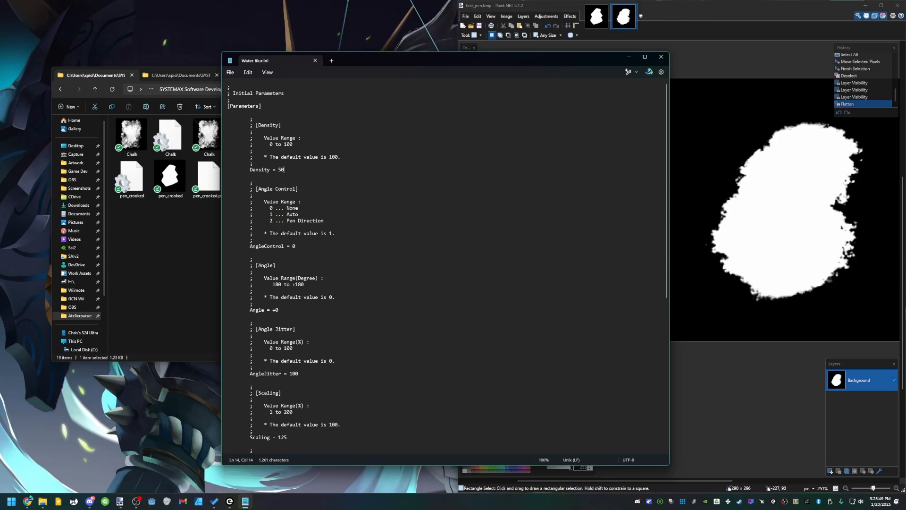
left_click(661, 57)
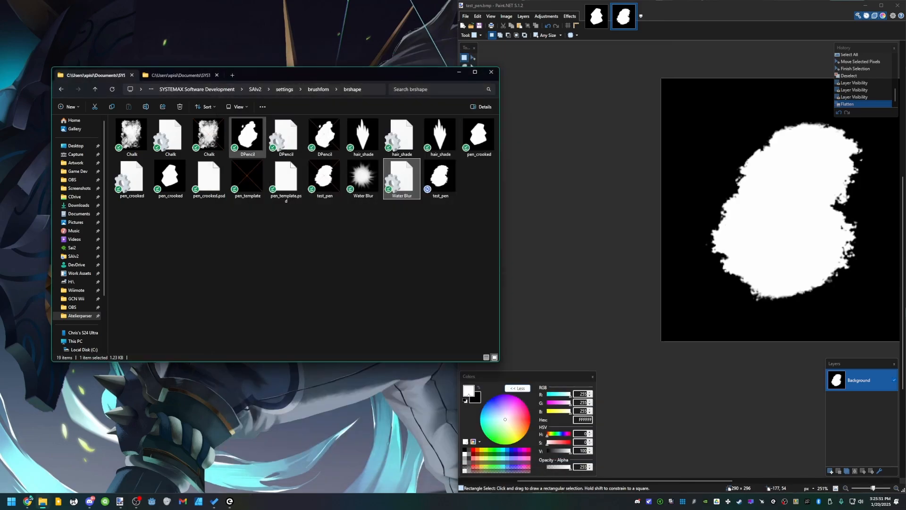
- Duplicate the DPencil configuration file in the brshape folder and rename the copy test_pen
left_click(286, 137)
key("ctrl+c")
key("ctrl+v")
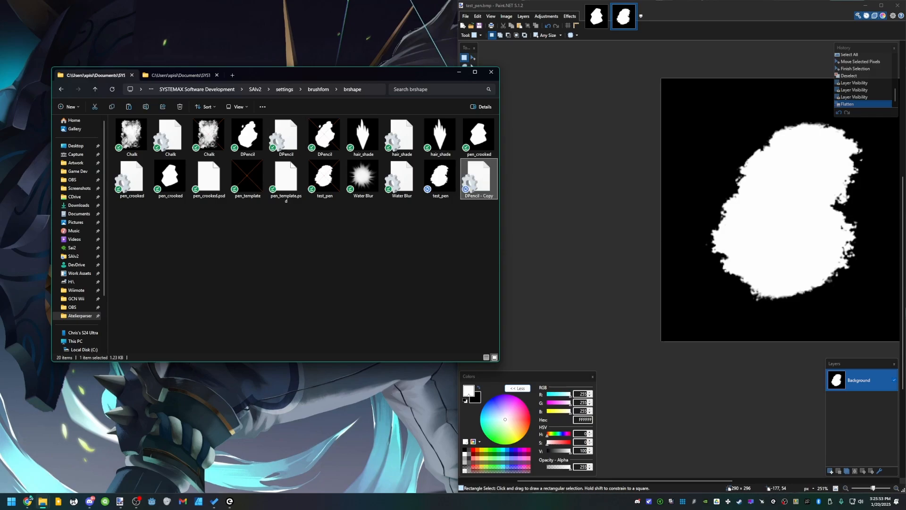
key("F2")
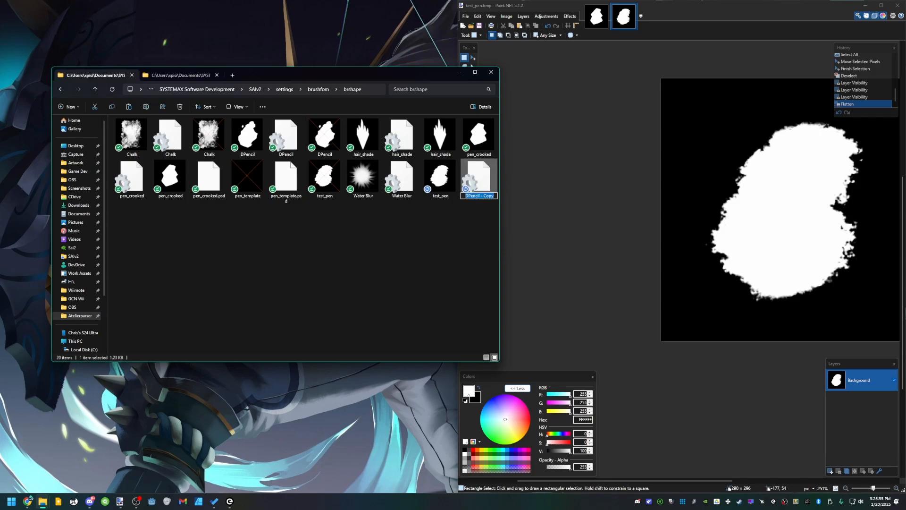
type("test_pen")
key("Return")
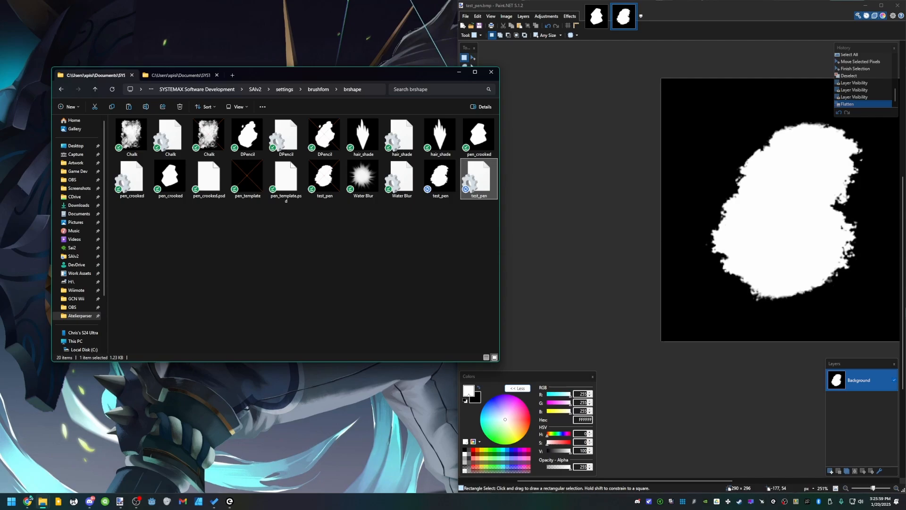
- Open the test_pen configuration file and set its Density parameter to 100
key("Return")
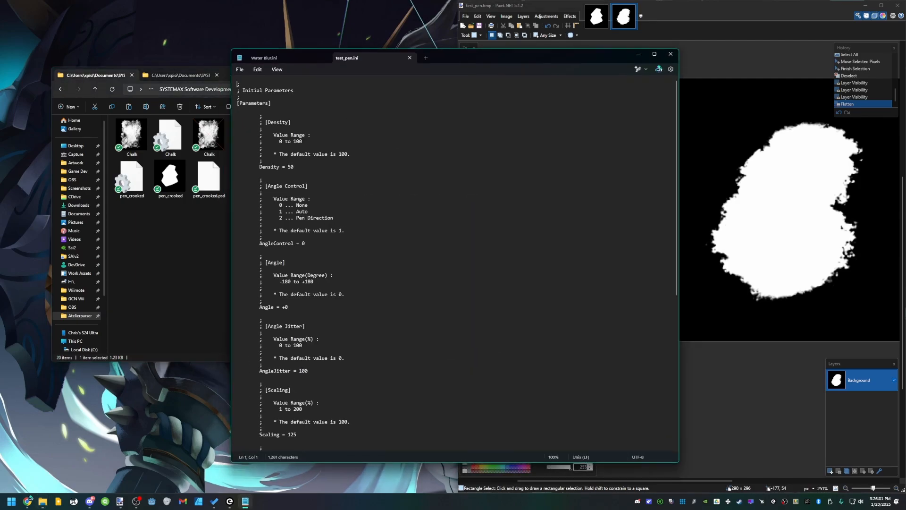
left_click(295, 167)
key("shift+Down")
type("100")
left_click(345, 230)
scroll(455, 262, "down", 3)
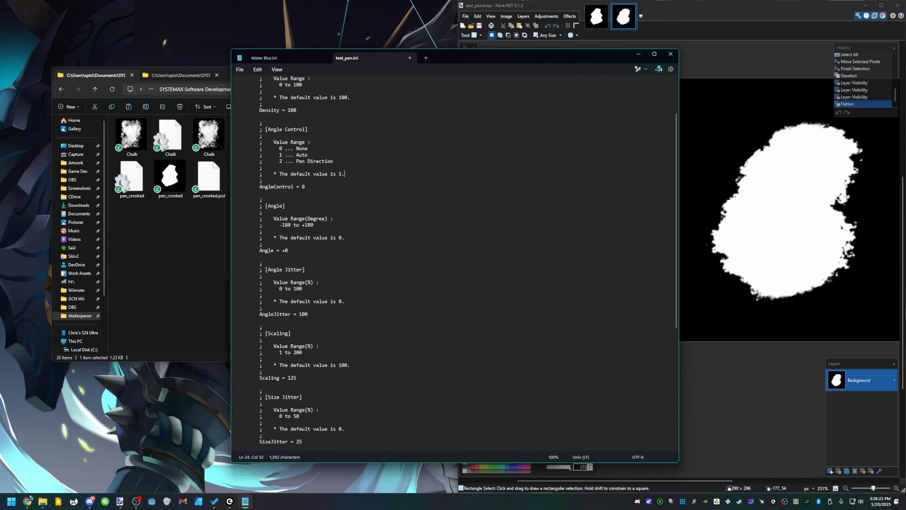
- Leave AngleControl and Angle as they are and set AngleJitter to 0 in test_pen.ini
left_click(306, 187)
scroll(305, 187, "down", 1)
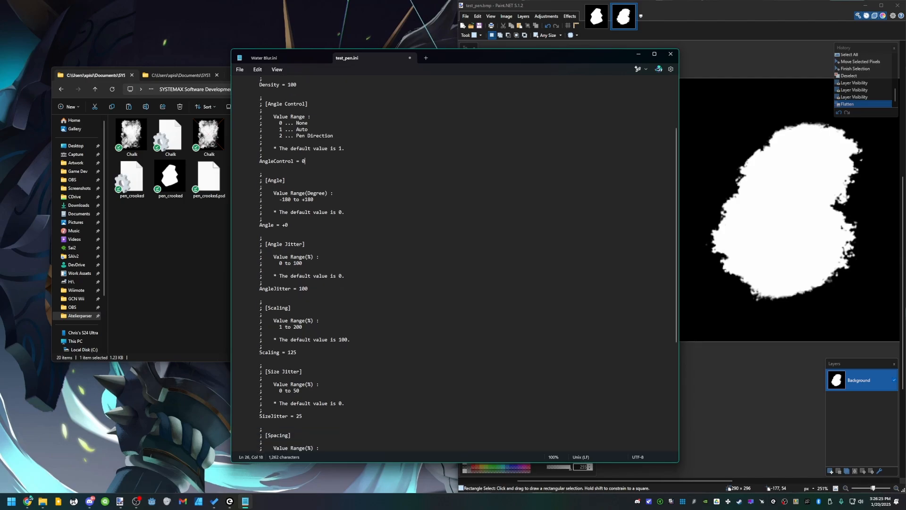
scroll(455, 262, "down", 2)
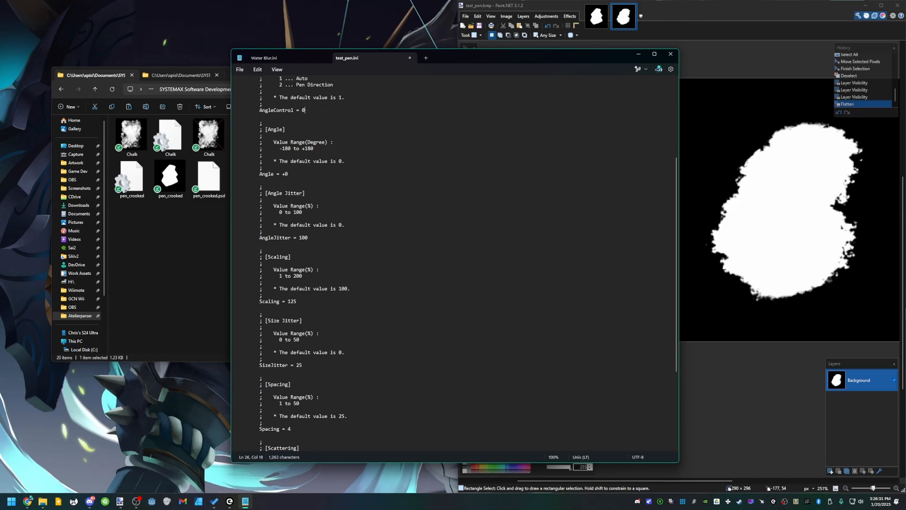
double_click(303, 237)
type("0")
scroll(262, 256, "down", 1)
left_click(263, 257)
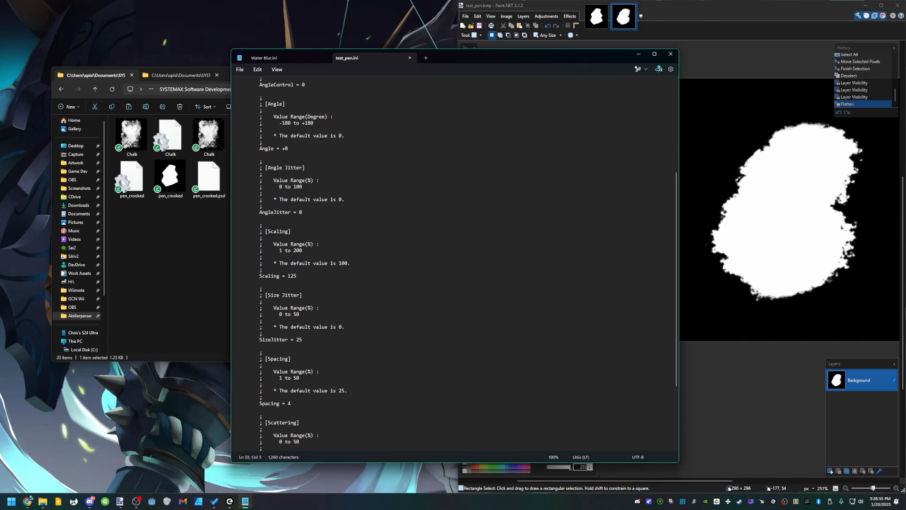
- Set Scaling to 100 and SizeJitter to 0 in test_pen.ini
double_click(292, 276)
type("100")
scroll(304, 265, "down", 1)
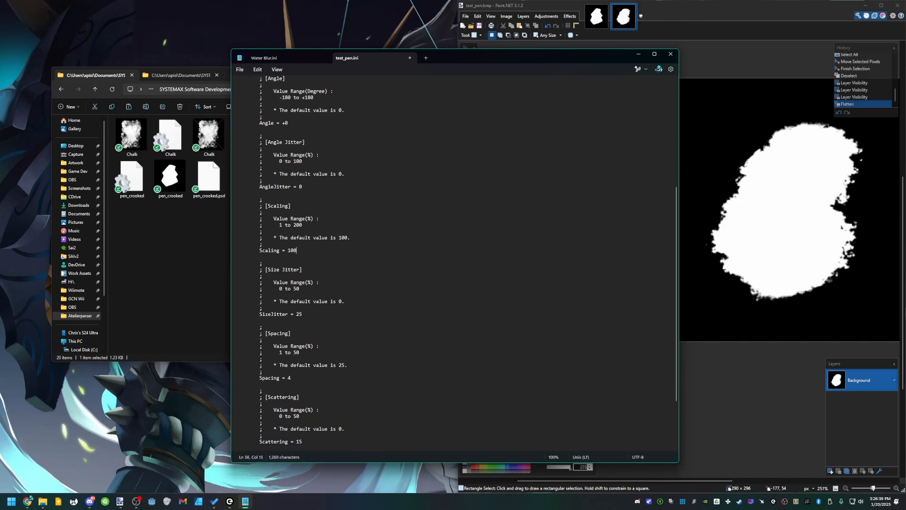
scroll(304, 264, "down", 1)
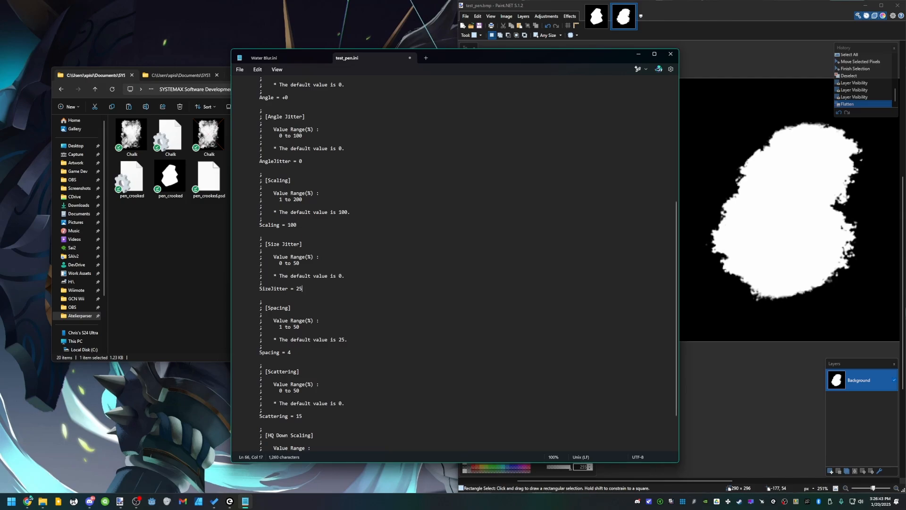
double_click(299, 289)
type("0")
scroll(453, 265, "down", 2)
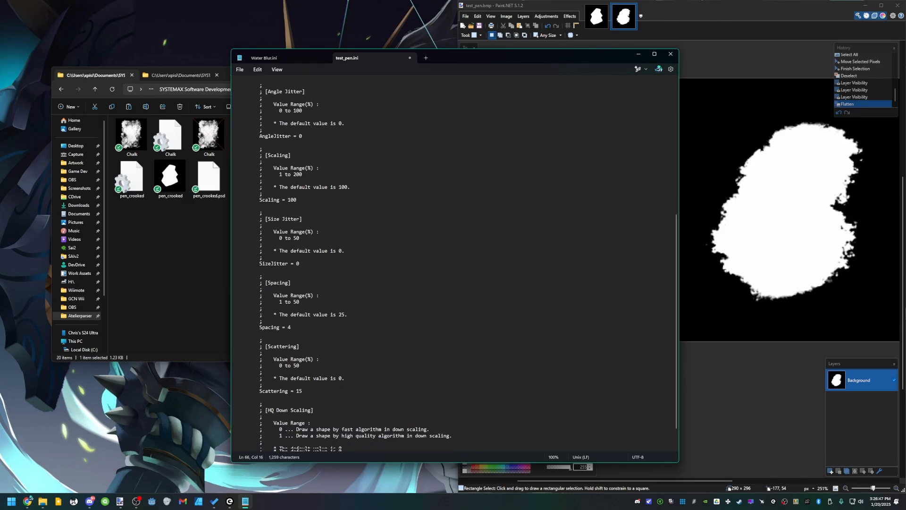
- Set Scattering to 0 in test_pen.ini, keeping Spacing and HighQualitySampling, and close the text editor
left_click(348, 288)
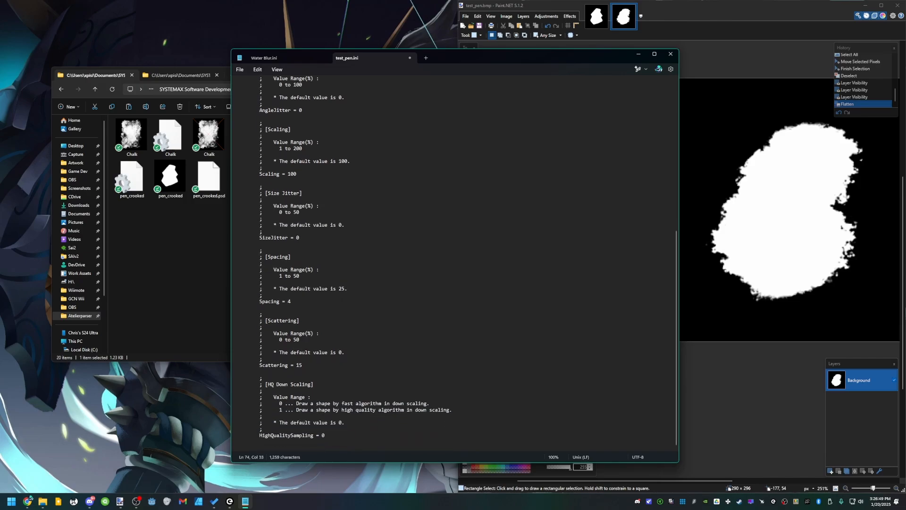
left_click(291, 301)
key("Delete")
key("Delete")
type("0")
left_click(324, 434)
left_click(671, 54)
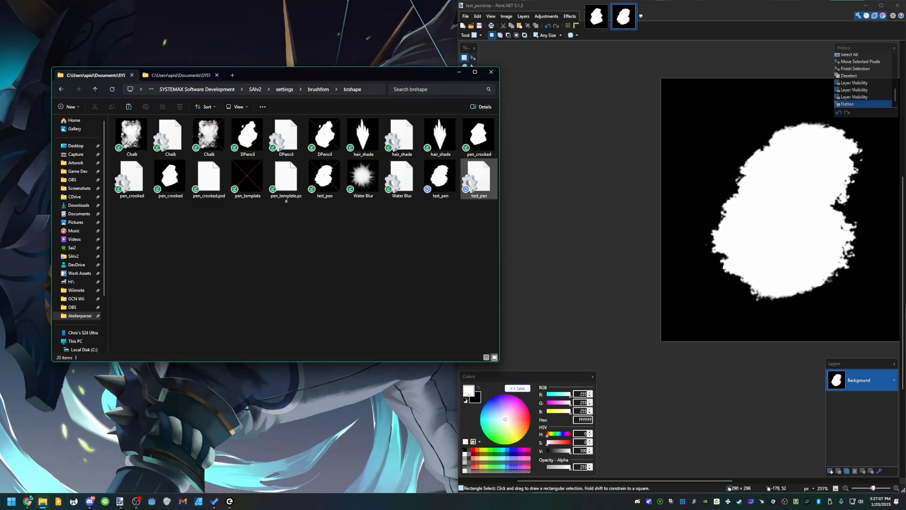
- Duplicate the test_pen configuration file under the name template and check the copy's parameters from Density through HighQualitySampling
left_click(479, 178)
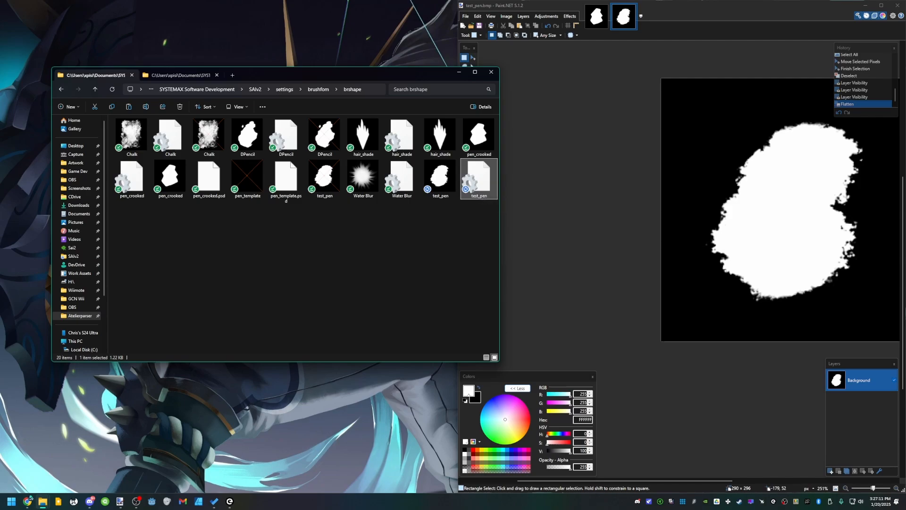
key("ctrl+v")
key("F2")
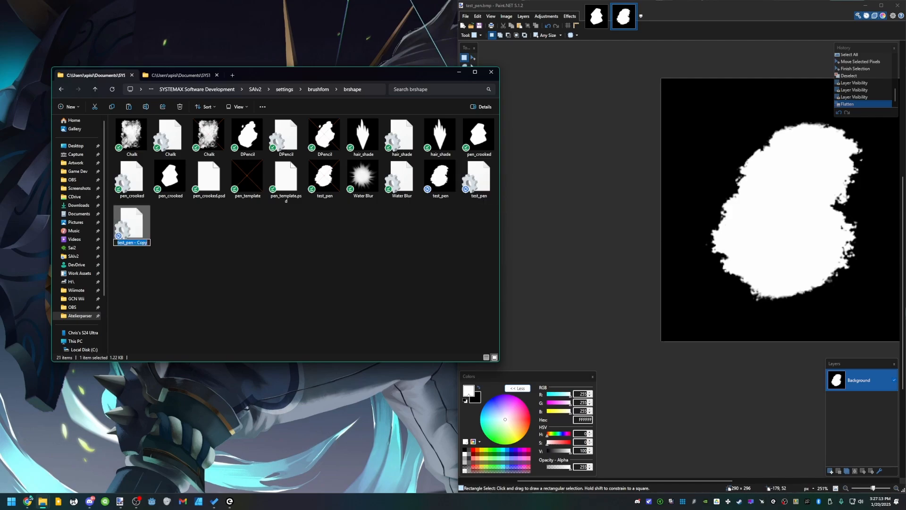
type("template")
key("Return")
left_click(173, 228)
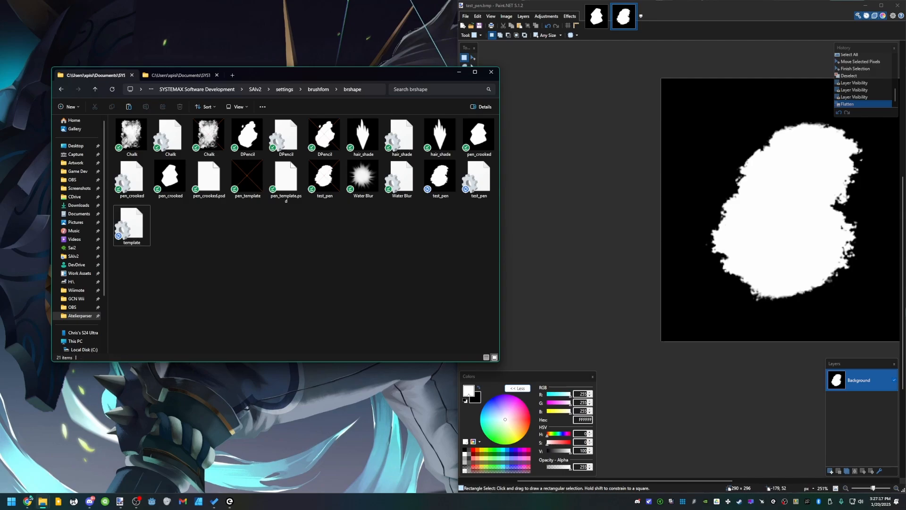
double_click(132, 226)
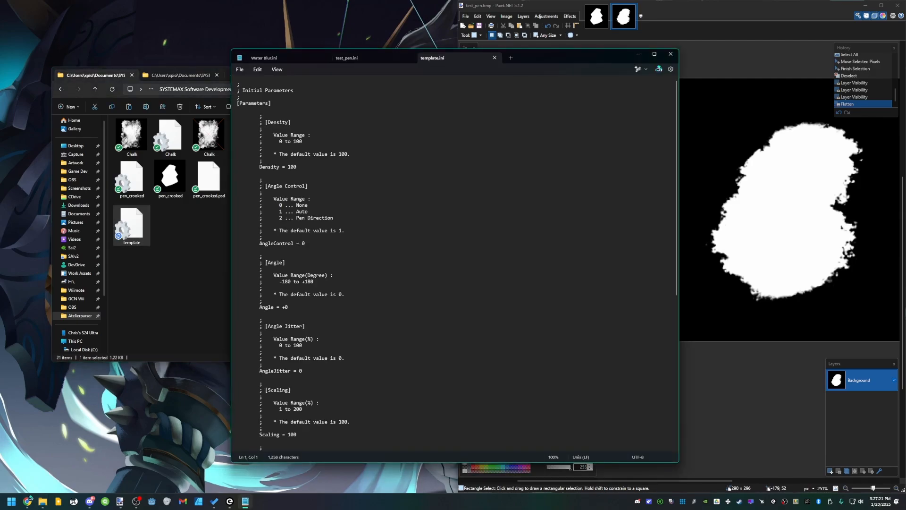
scroll(453, 262, "down", 14)
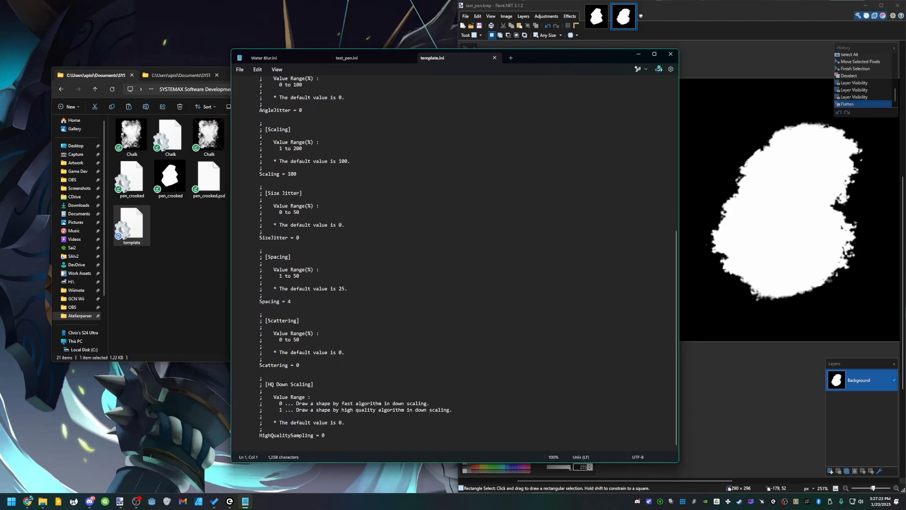
scroll(453, 262, "up", 14)
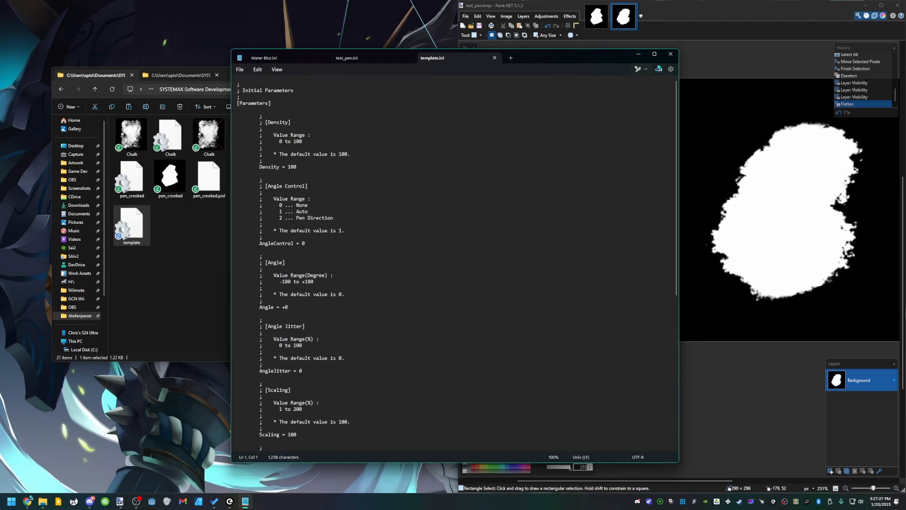
left_click(671, 54)
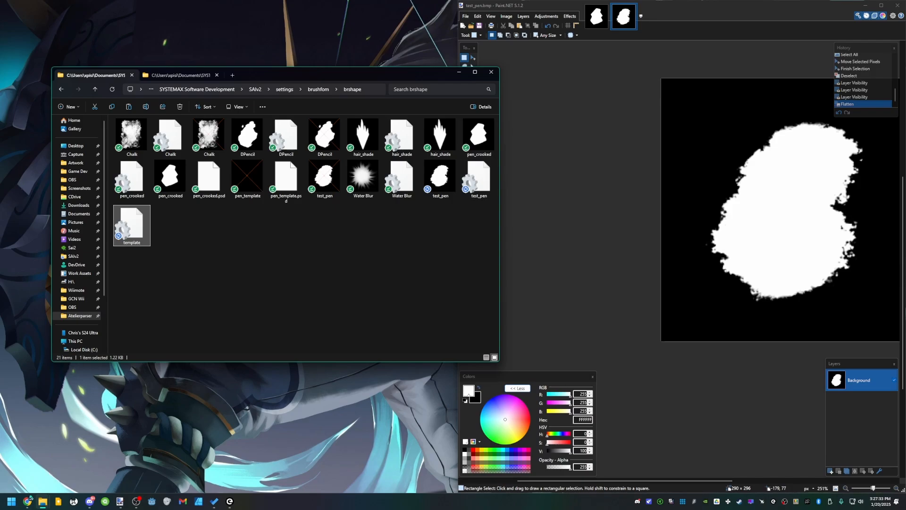
key("ctrl+v")
key("F2")
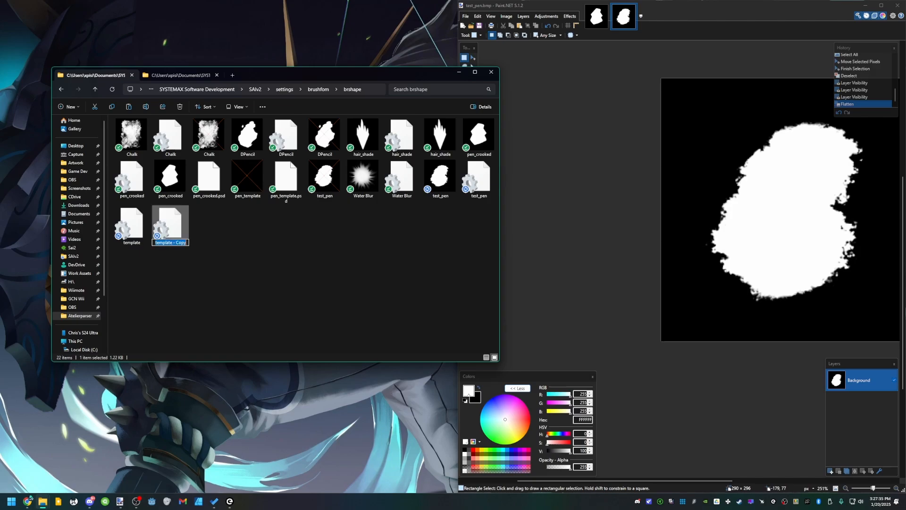
key("Escape")
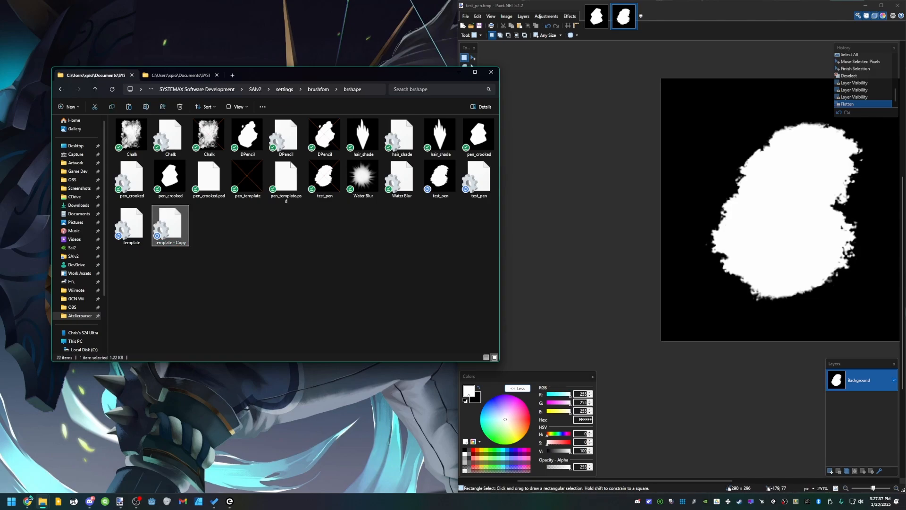
key("Delete")
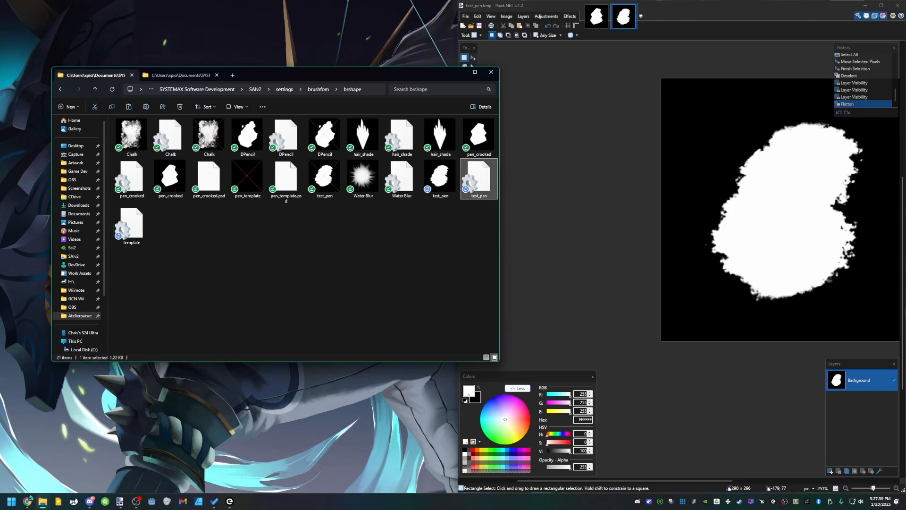
- Delete the test_pen configuration file and replace it with a copy of the template configuration renamed test_pen
key("Delete")
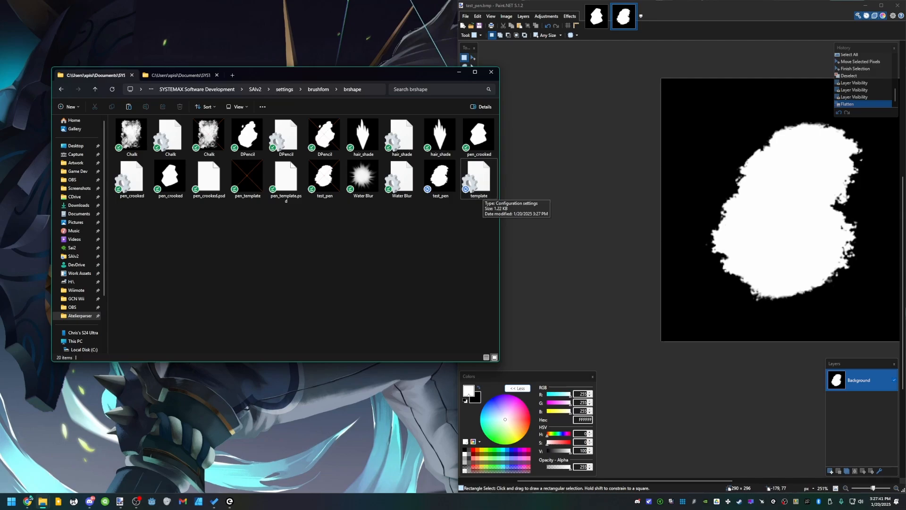
key("ctrl+v")
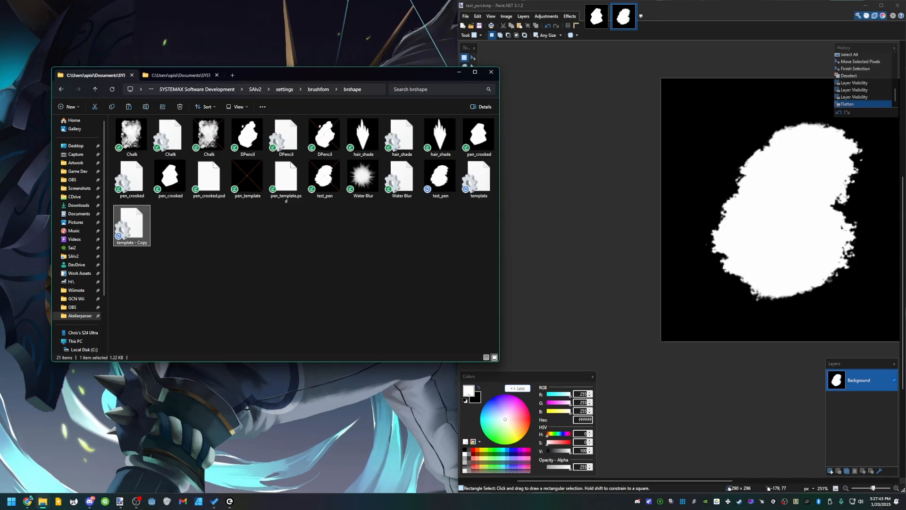
key("F2")
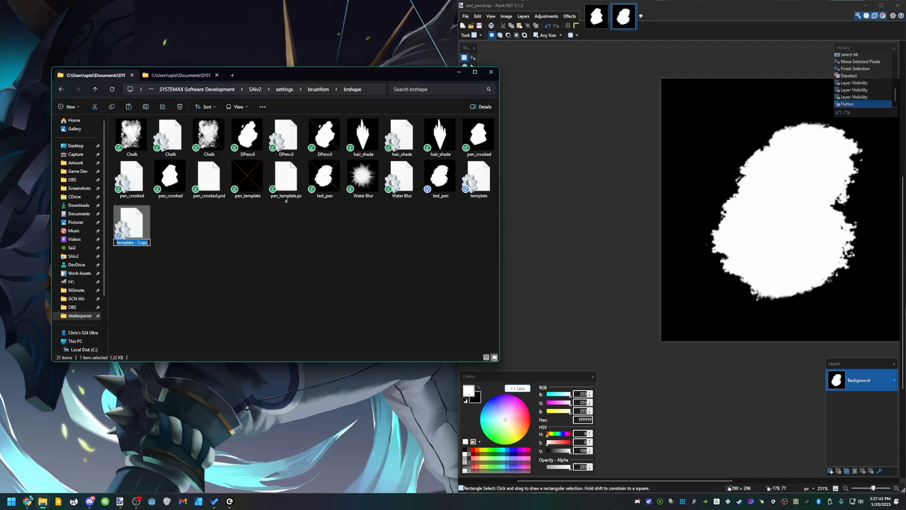
type("test_pen")
key("Return")
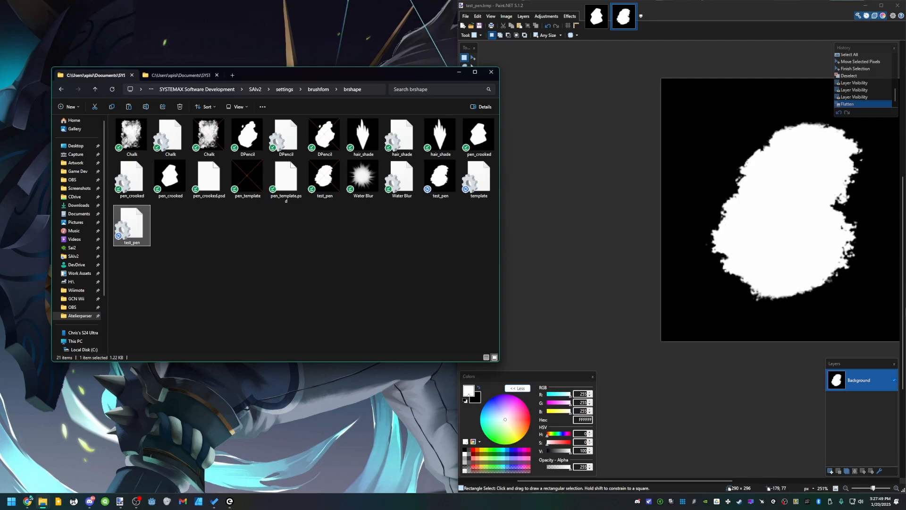
key("Escape")
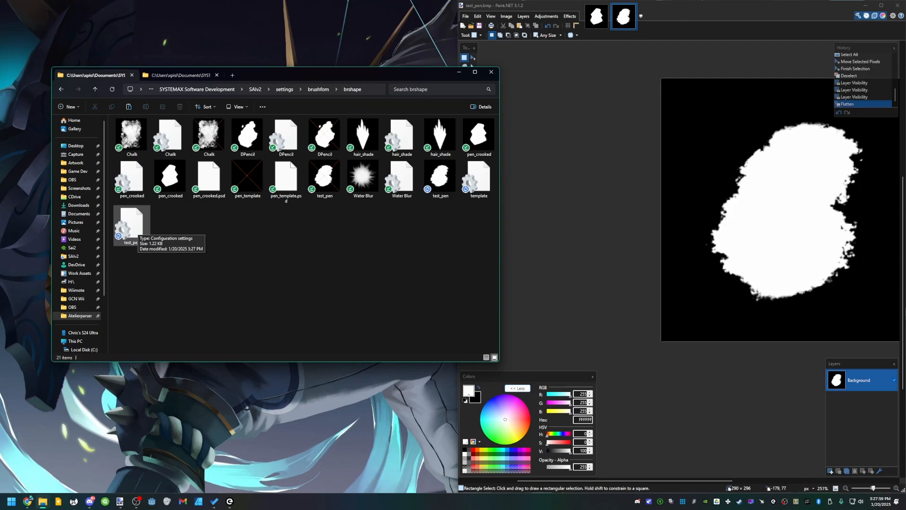
left_click(132, 226)
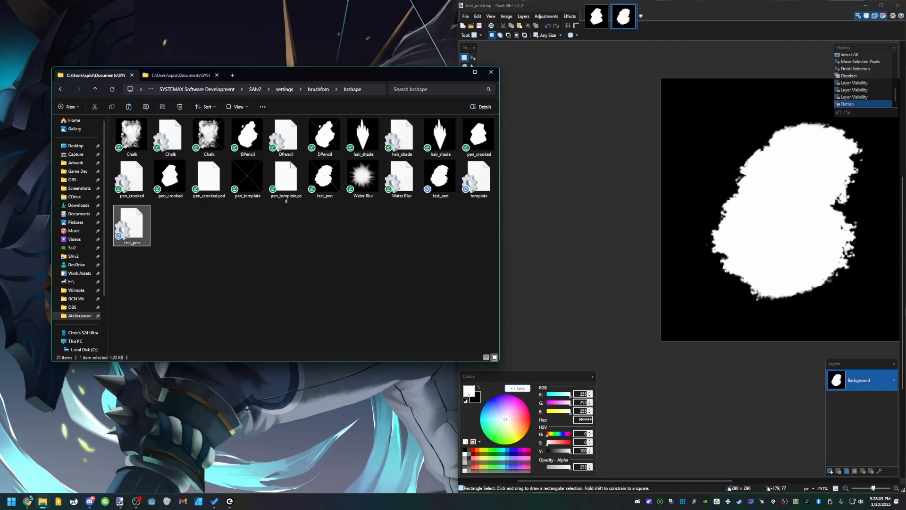
left_click(247, 178)
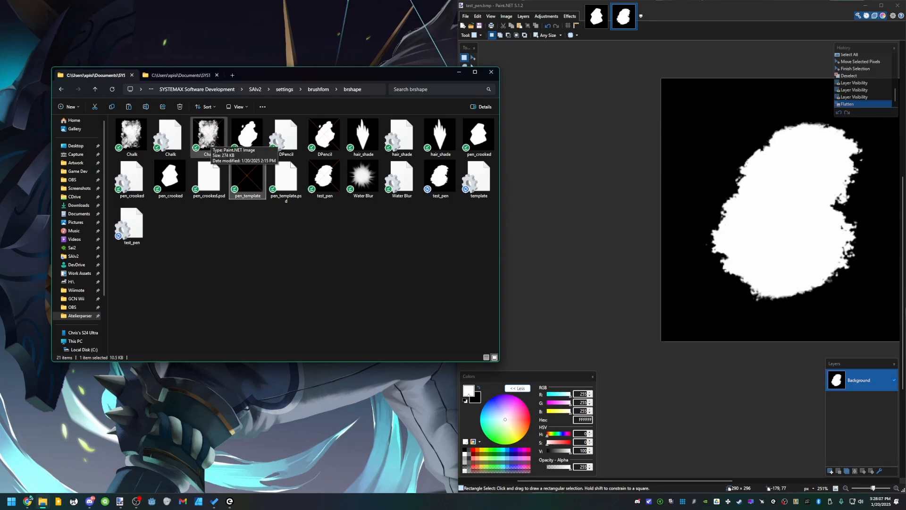
key("Escape")
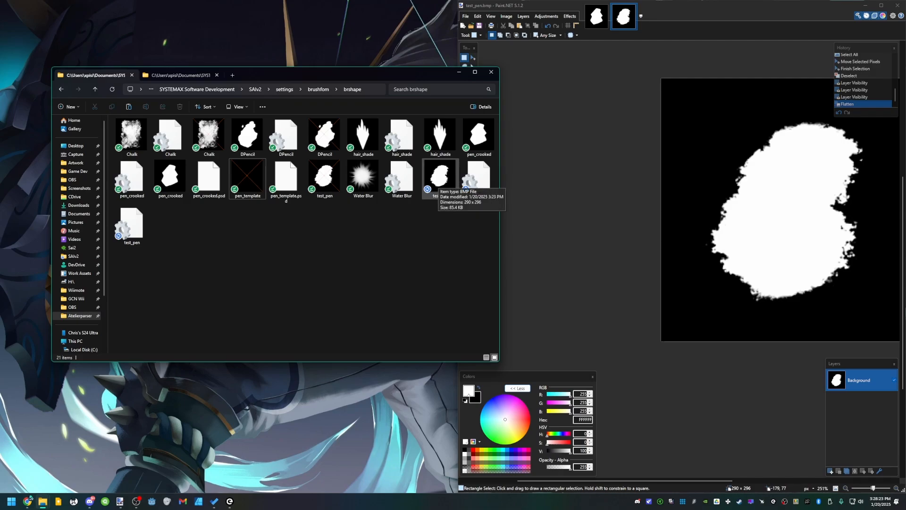
left_click(132, 225)
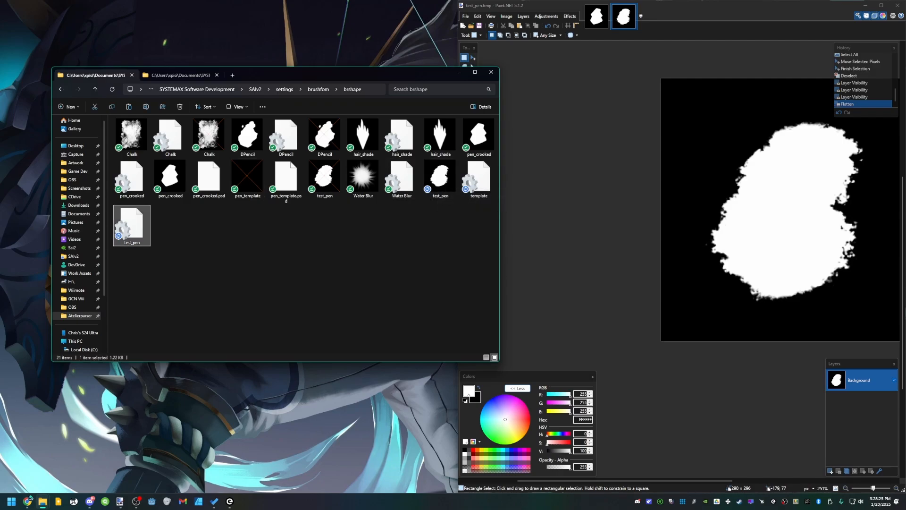
key("Escape")
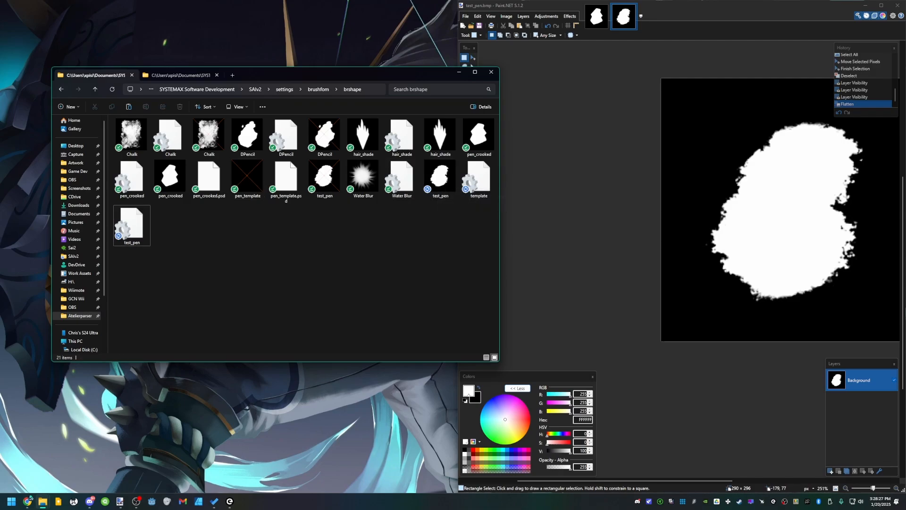
- Switch to PaintTool SAI and move its window so the brshape folder's files stay visible behind it
left_click(105, 501)
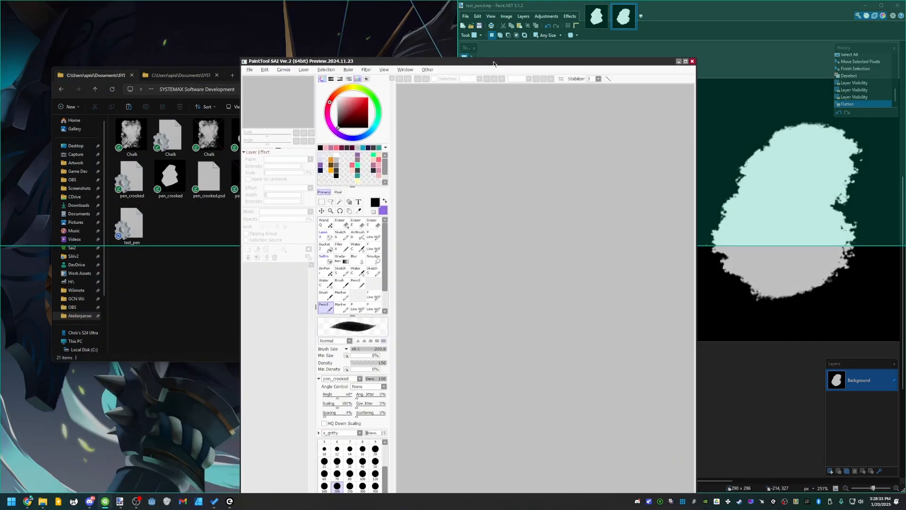
left_click_drag(494, 63, 905, 1)
left_click_drag(522, 4, 335, 186)
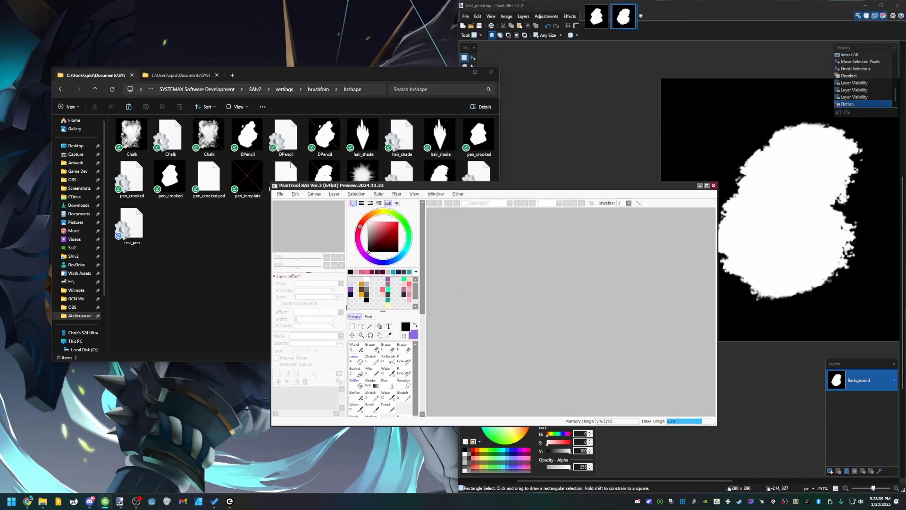
- Maximize the SAI window and create a 6000 x 6000 pixel canvas at 300 pixels/inch using the Standard preset
left_click(670, 182)
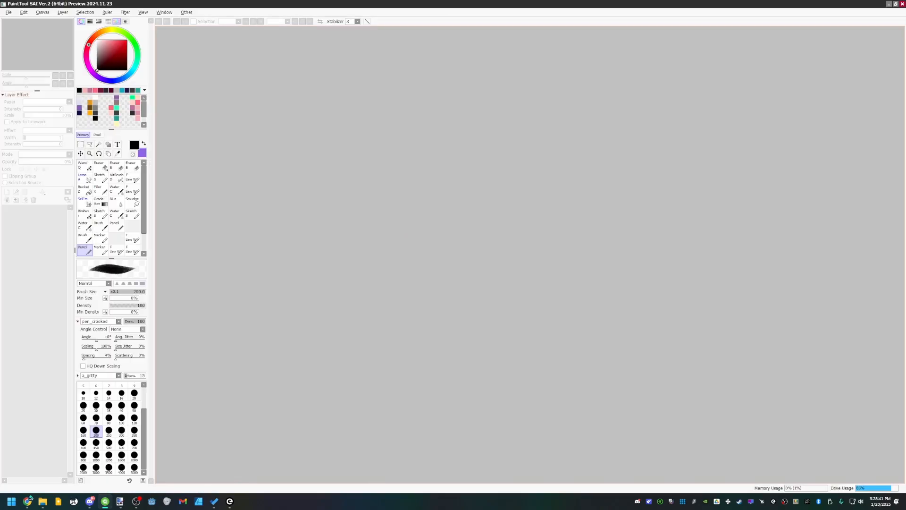
left_click(9, 12)
left_click(14, 21)
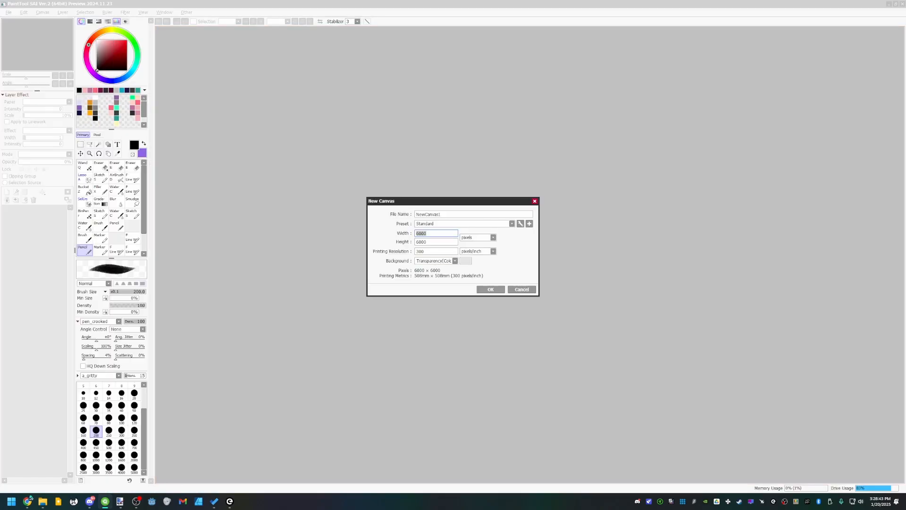
left_click(491, 289)
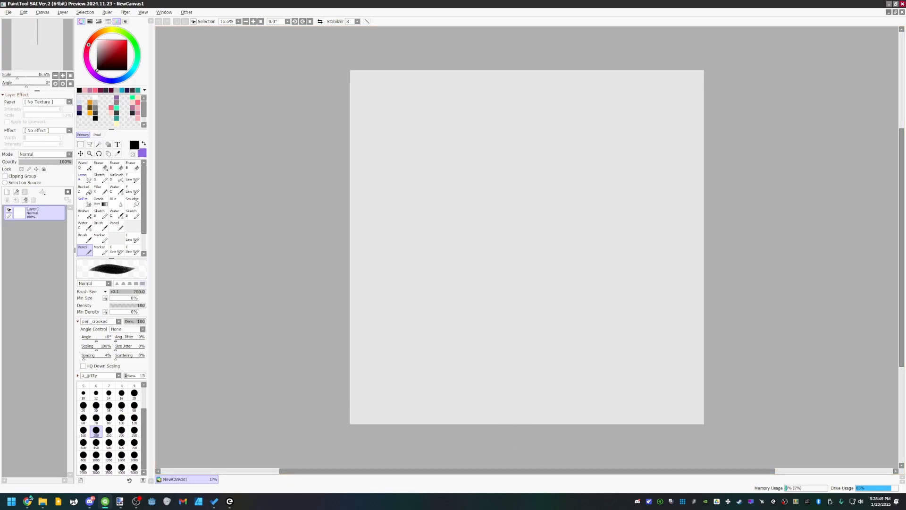
- Add a new basic Pencil tool to the empty slot directly below the existing Pencil in the brush list
key("super")
left_click(253, 21)
left_click(253, 21)
left_click(253, 22)
left_click(253, 21)
left_click(253, 21)
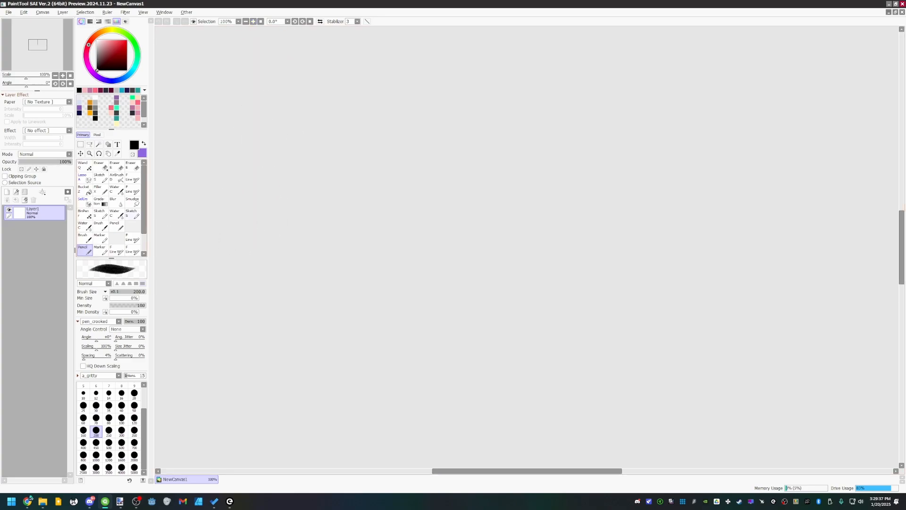
scroll(144, 208, "down", 2)
mouse_move(144, 216)
left_mouse_down()
mouse_move(144, 200)
mouse_move(144, 216)
left_mouse_up()
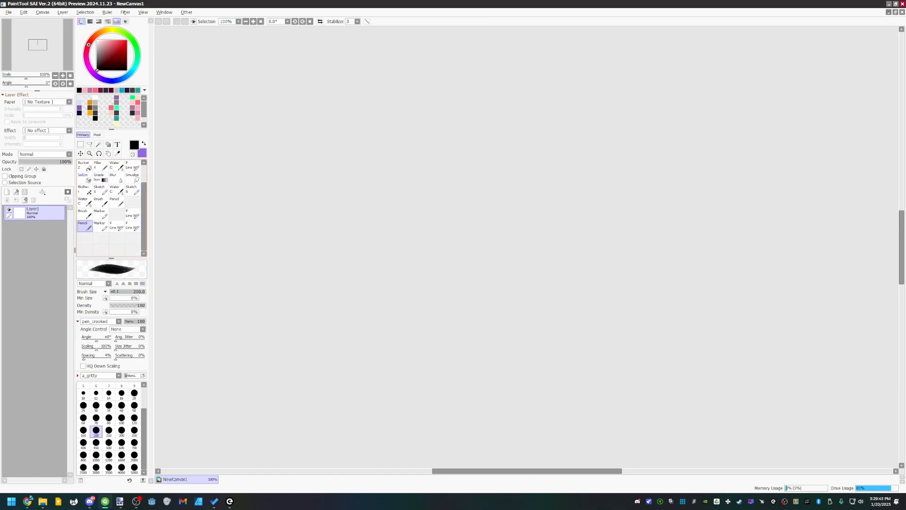
right_click(86, 239)
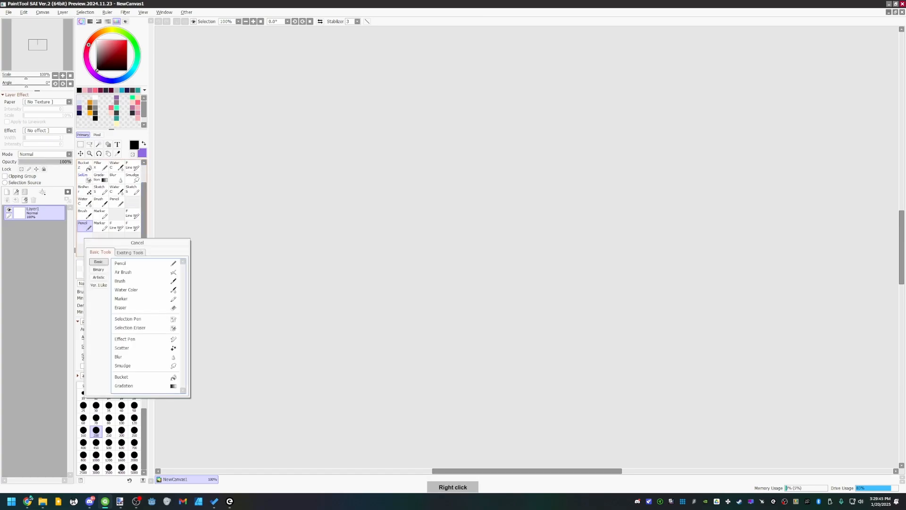
left_click(128, 263)
- Delete the old Pencil tool located directly above the newly added one
left_click(85, 228)
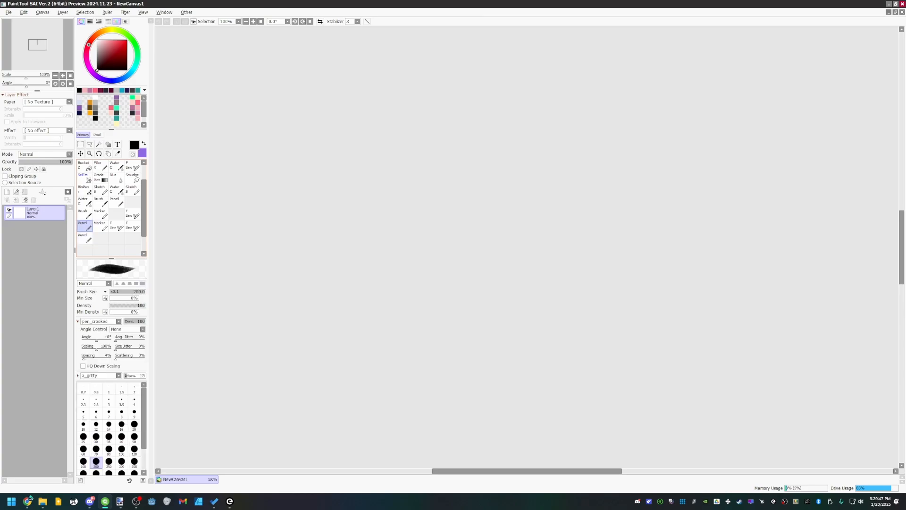
right_click(85, 231)
left_click(102, 256)
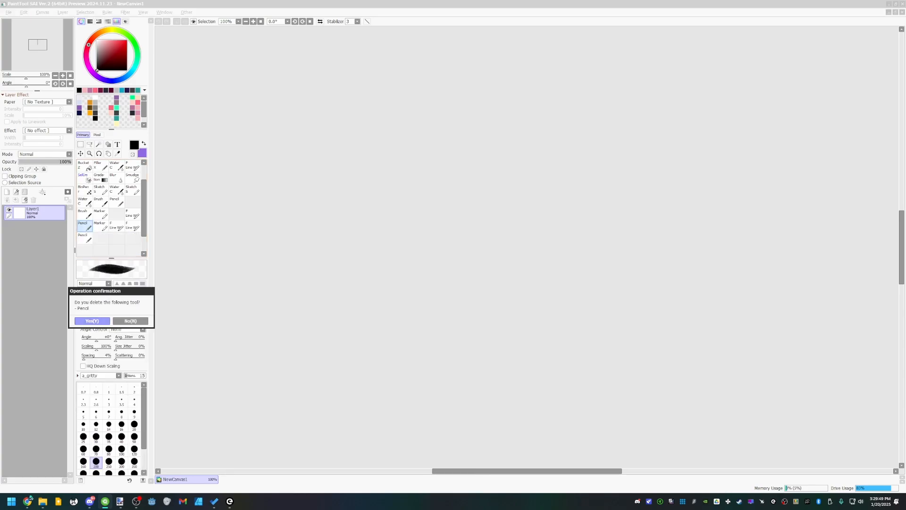
left_click(93, 321)
- Select the new Pencil, draw a thin zigzag test stroke with its default circle shape, and undo the stroke
left_click(85, 238)
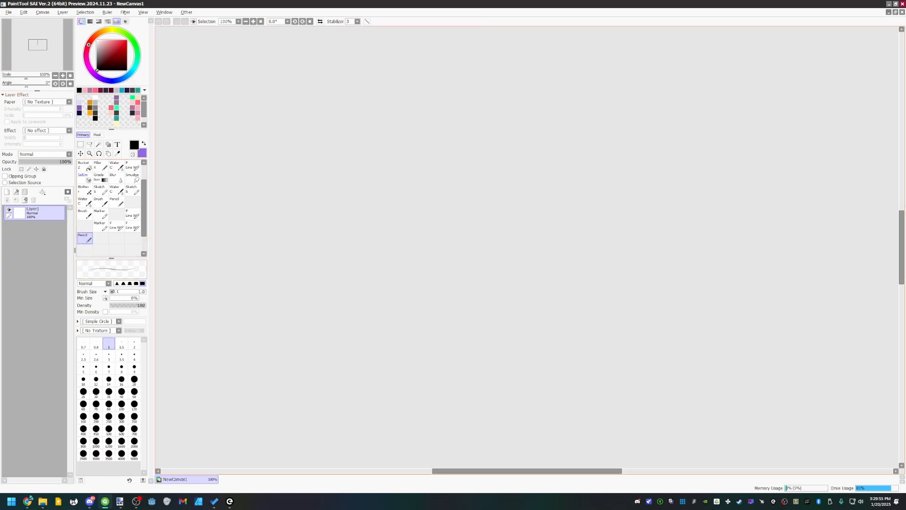
mouse_move(233, 184)
left_mouse_down()
mouse_move(294, 184)
mouse_move(448, 241)
mouse_move(526, 256)
left_mouse_up()
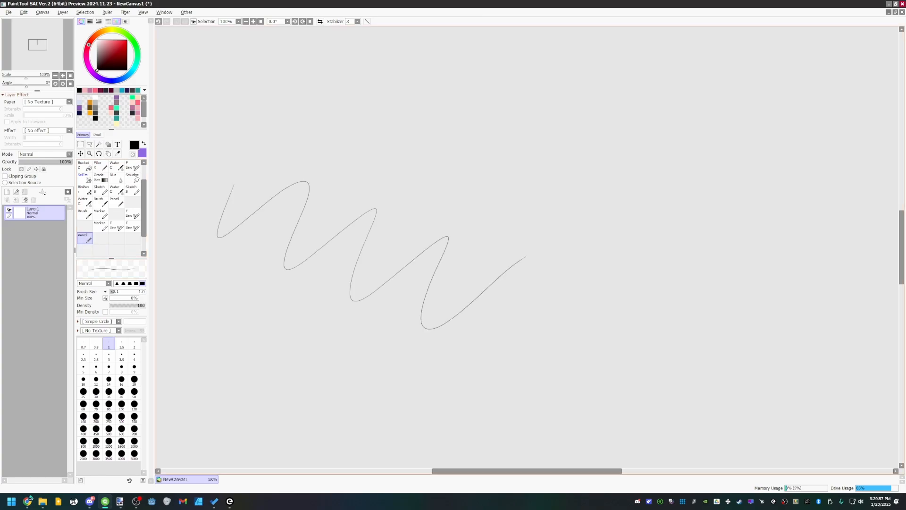
key("ctrl+z")
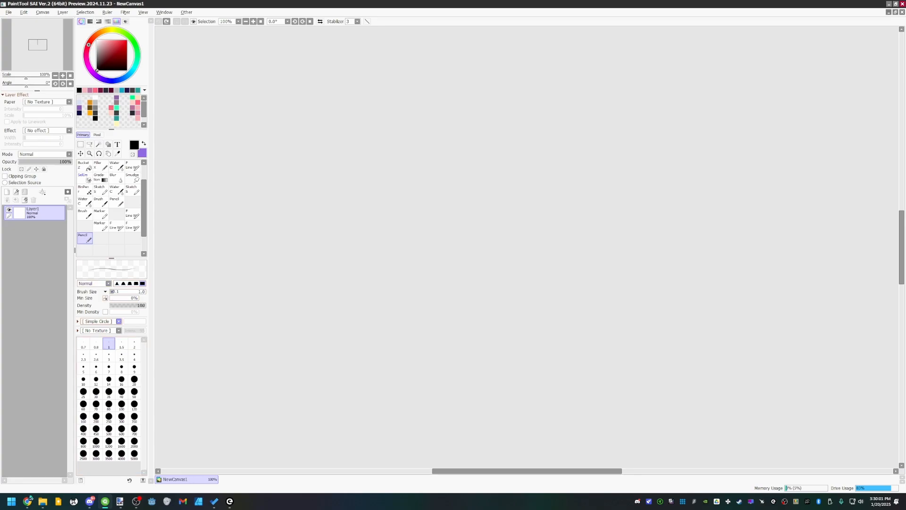
- Change the new Pencil's brush shape from Simple Circle to test_pen
left_click(118, 321)
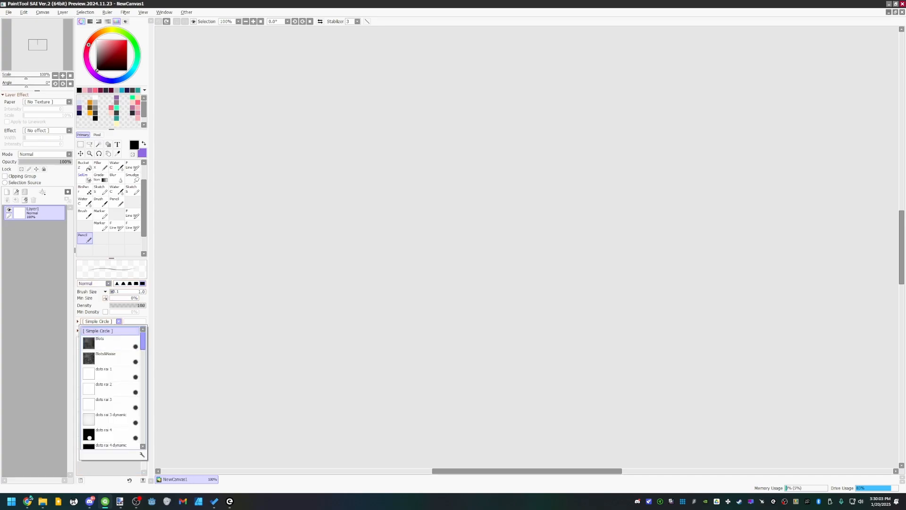
scroll(112, 387, "down", 5)
scroll(112, 387, "down", 8)
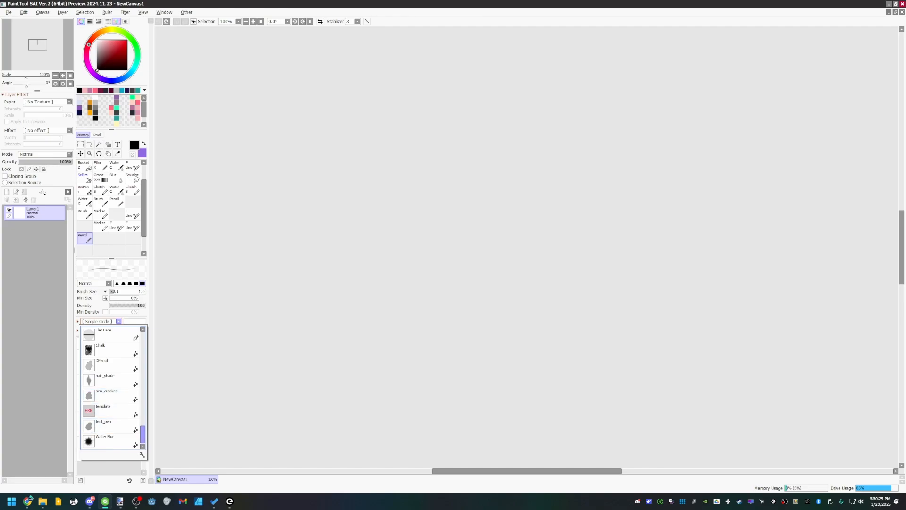
left_click(111, 425)
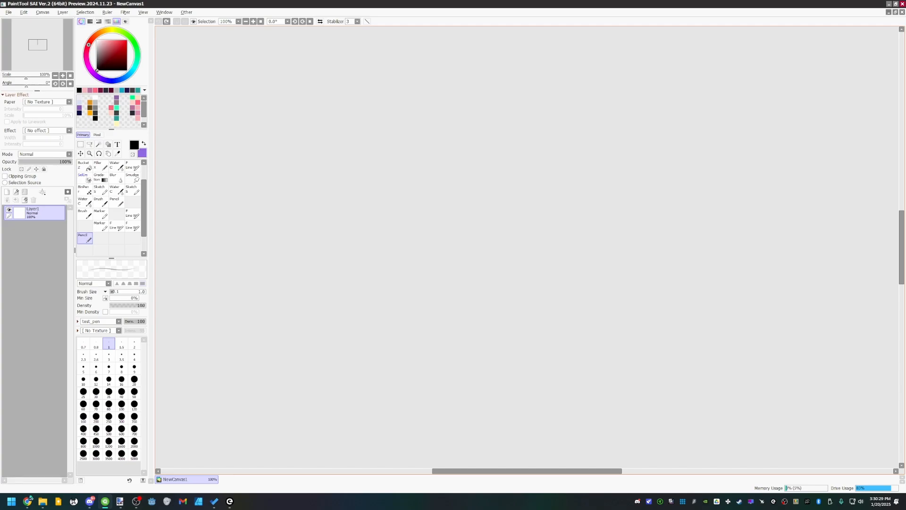
- Set the Pencil's brush size to 70
key("]")
key("]")
key("]")
key("]")
key("]")
key("]")
key("]")
key("]")
key("]")
key("]")
key("]")
key("]")
key("]")
key("]")
key("]")
key("]")
key("]")
key("]")
key("]")
key("]")
key("[")
key("[")
key("[")
key("[")
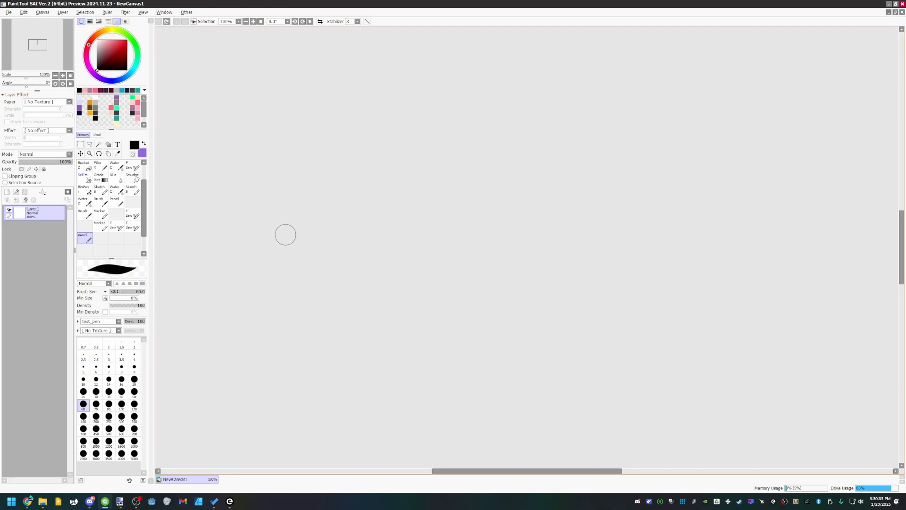
key("]")
- Draw a test stroke with the test_pen shape, undo it, and expand the shape's detailed settings
mouse_move(289, 198)
left_mouse_down()
mouse_move(339, 231)
mouse_move(360, 298)
mouse_move(512, 281)
mouse_move(581, 251)
left_mouse_up()
key("ctrl+z")
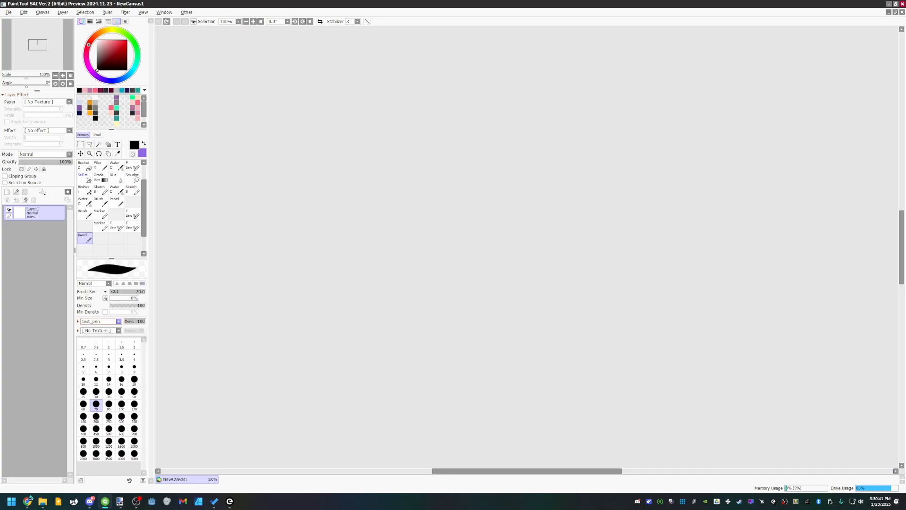
left_click(77, 320)
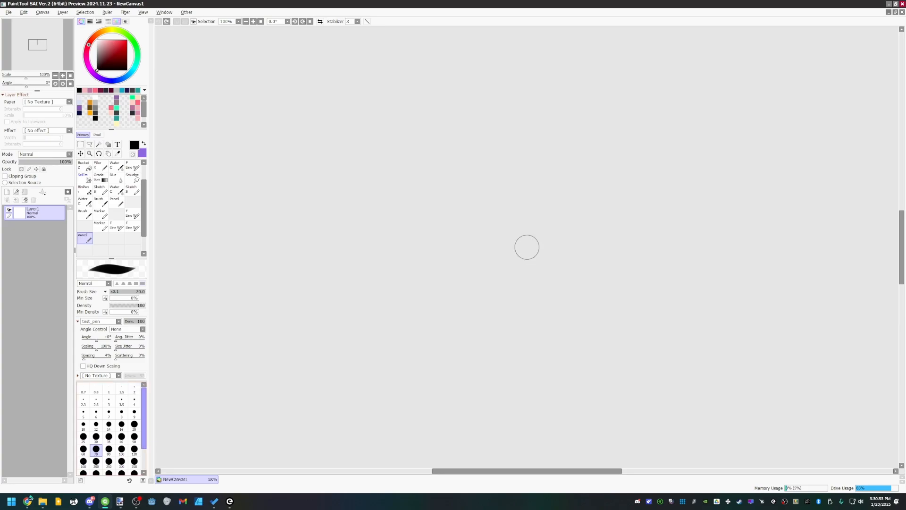
mouse_move(144, 418)
left_mouse_down()
mouse_move(143, 438)
mouse_move(143, 418)
left_mouse_up()
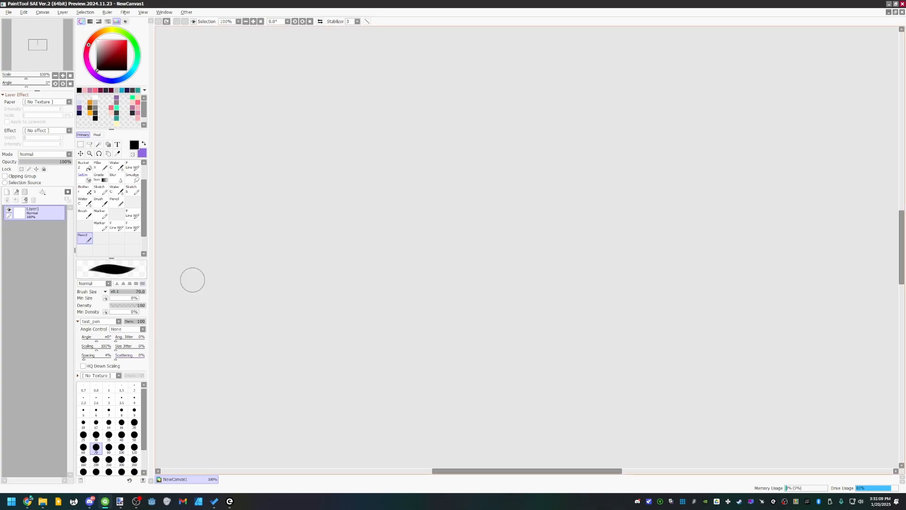
- Draw a zigzag test stroke that grows from thin to thick and inspect its edges at 200% zoom
mouse_move(202, 262)
left_mouse_down()
mouse_move(251, 279)
mouse_move(338, 248)
mouse_move(480, 245)
mouse_move(511, 309)
left_mouse_up()
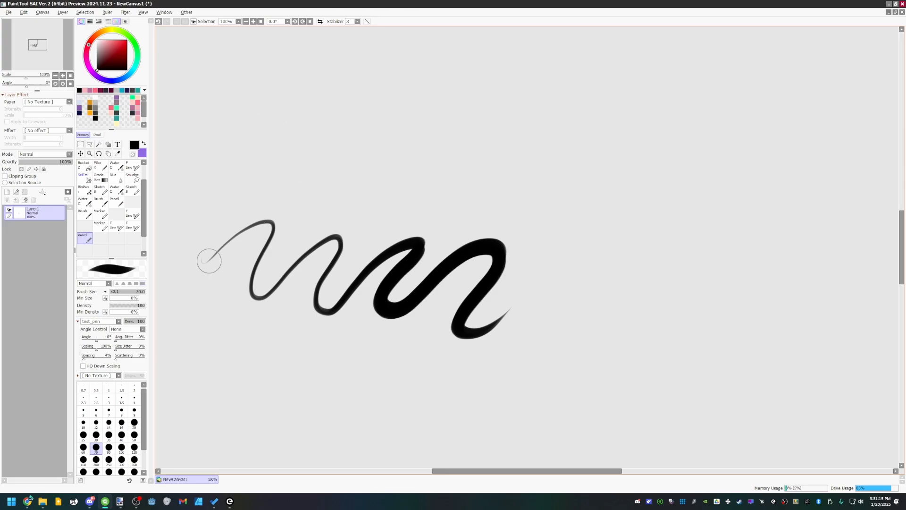
left_click(77, 375)
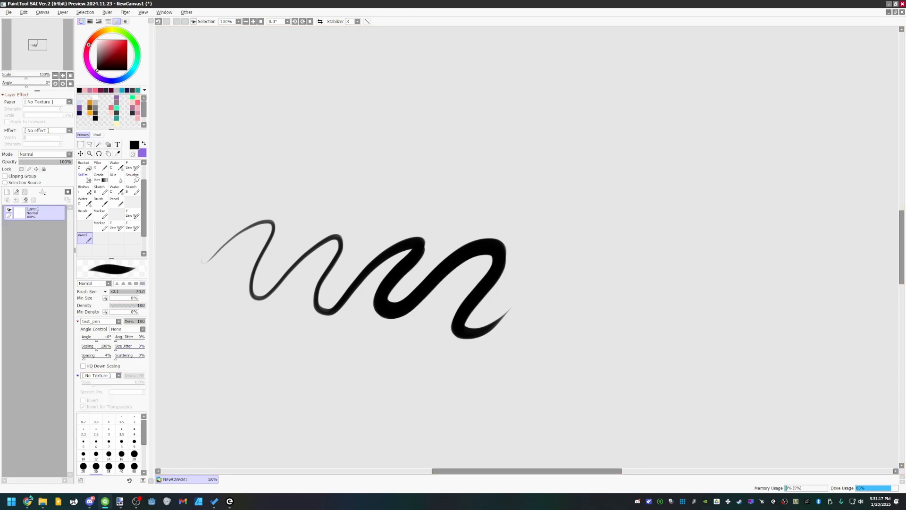
left_click(77, 375)
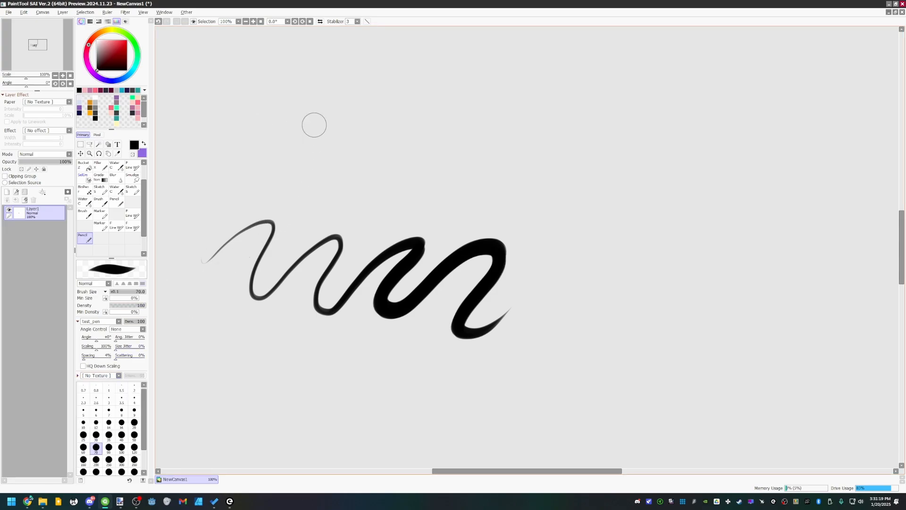
left_click(253, 21)
left_click(253, 21)
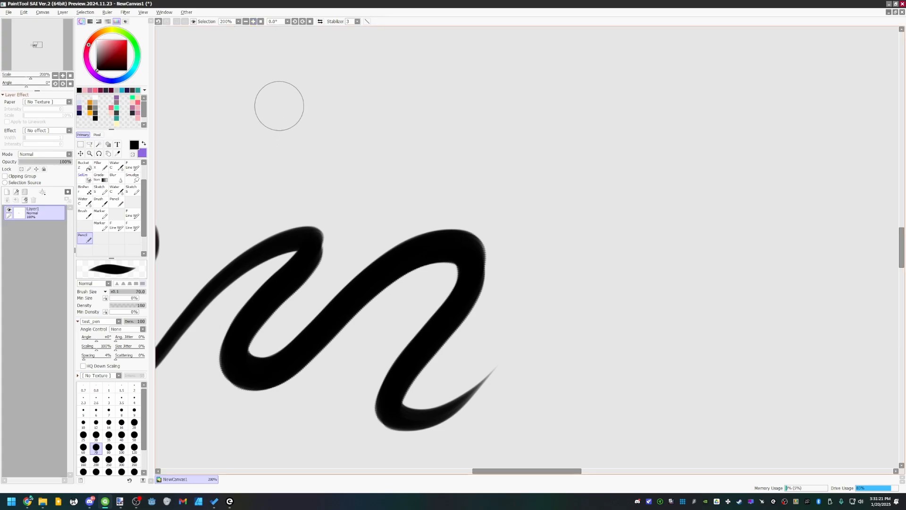
left_click(260, 21)
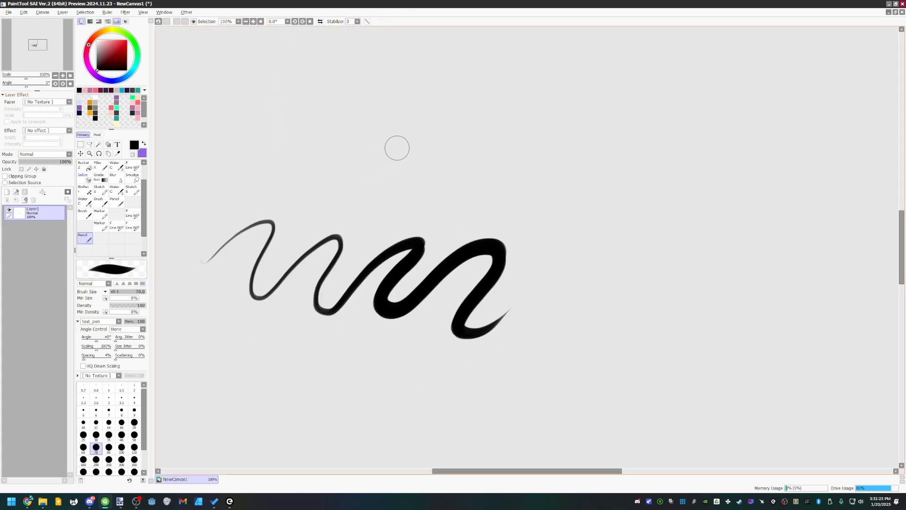
- Draw looping test strokes above the zigzag and undo all test strokes to clear the canvas
left_click_drag(395, 205, 511, 122)
mouse_move(413, 189)
left_mouse_down()
mouse_move(499, 115)
mouse_move(439, 125)
mouse_move(481, 213)
mouse_move(561, 132)
left_mouse_up()
key("ctrl+z")
key("ctrl+z")
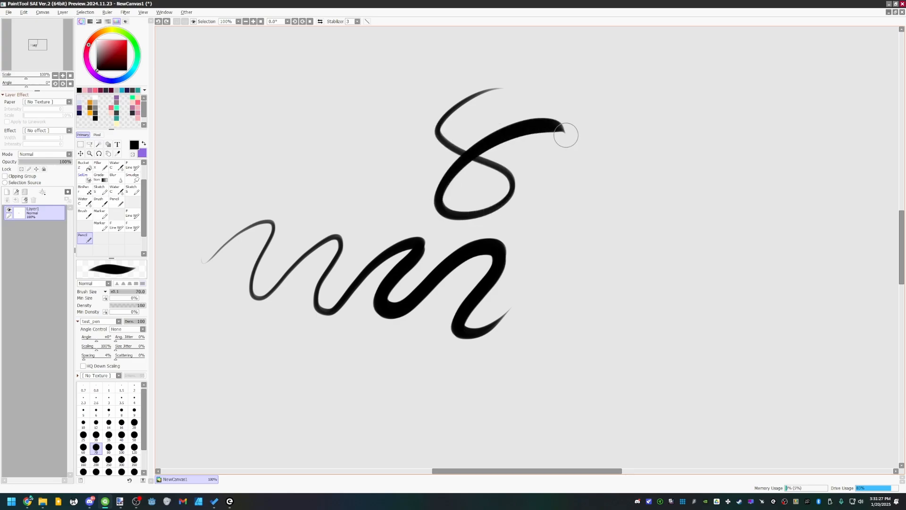
key("ctrl+z")
key("ctrl+z")
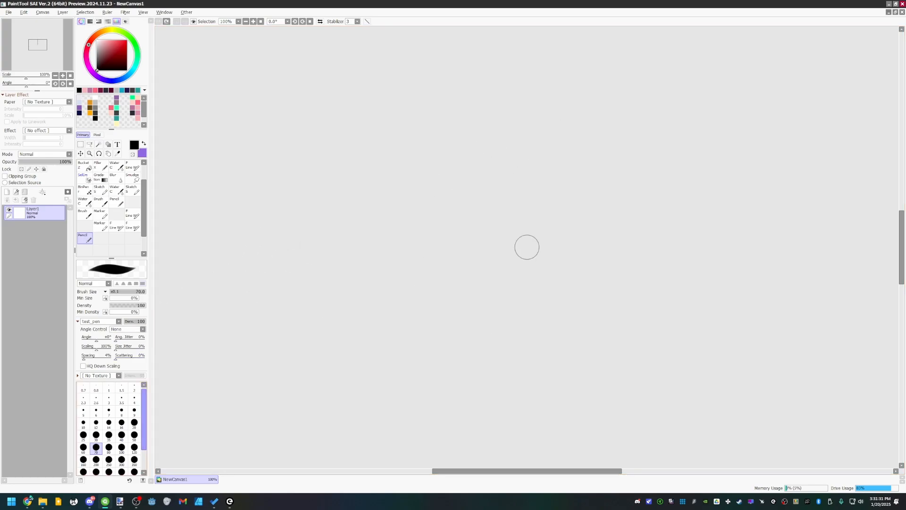
- Apply the a_gritty2 texture to the Pencil and set its intensity to 32
left_click_drag(143, 419, 144, 412)
left_click(118, 376)
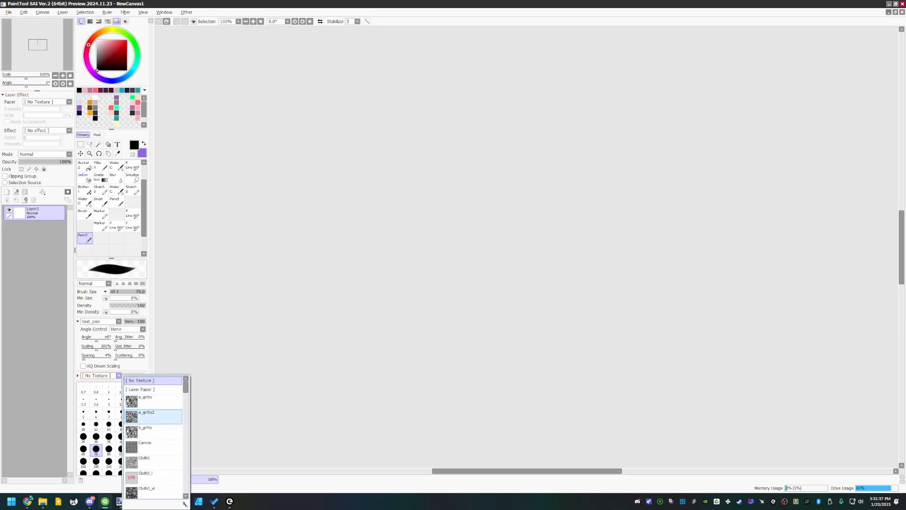
left_click(156, 416)
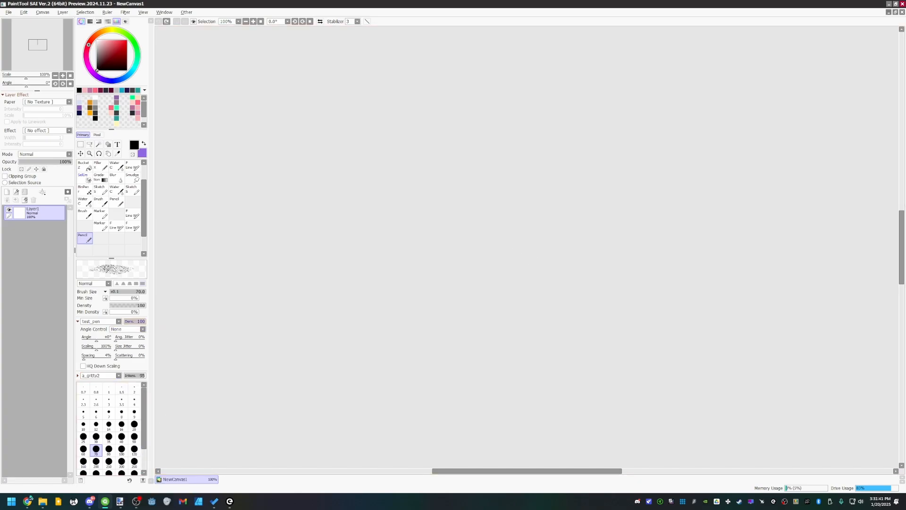
left_click_drag(142, 375, 130, 375)
- Test the textured pencil with looping and oval strokes, and undo those strokes
mouse_move(261, 223)
left_mouse_down()
mouse_move(350, 328)
mouse_move(424, 178)
mouse_move(497, 173)
mouse_move(367, 259)
mouse_move(415, 286)
left_mouse_up()
mouse_move(624, 213)
left_mouse_down()
mouse_move(536, 263)
mouse_move(616, 176)
left_mouse_up()
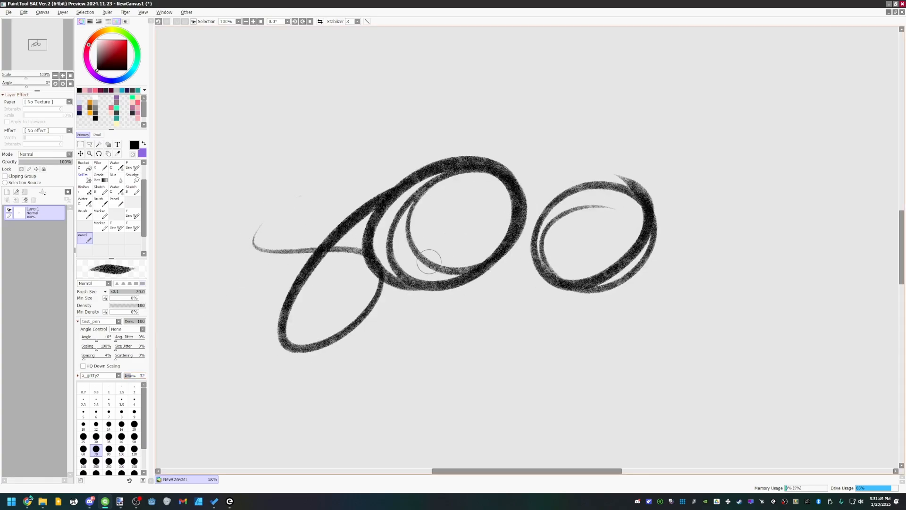
key("ctrl+z")
key("ctrl+z")
key("ctrl+z")
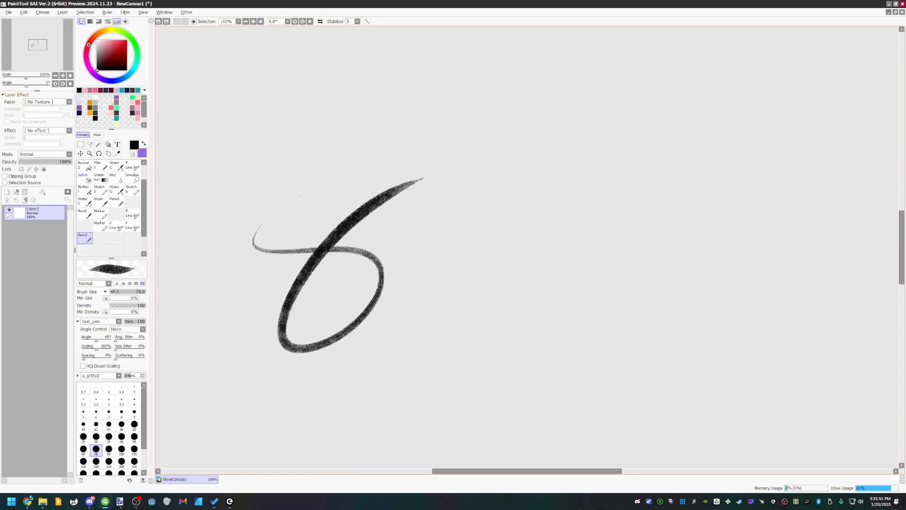
mouse_move(293, 316)
left_mouse_down()
mouse_move(385, 203)
mouse_move(374, 318)
mouse_move(424, 239)
left_mouse_up()
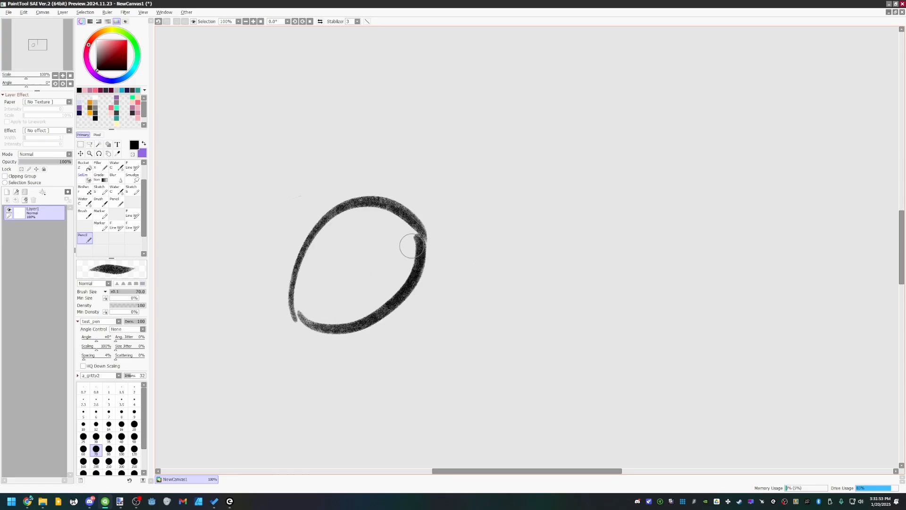
key("ctrl+z")
key("ctrl+z")
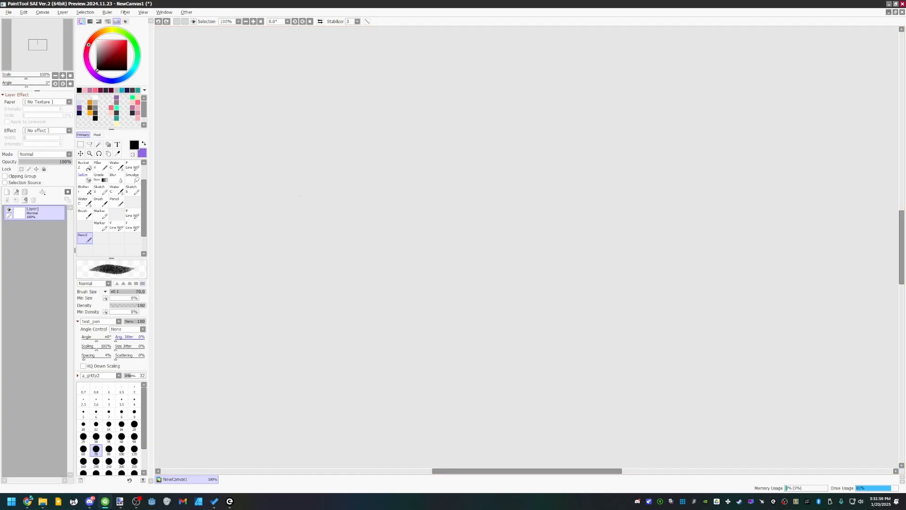
- Set the test_pen shape's angle to +79° and draw several overlapping loop and curve strokes across the canvas
left_click_drag(95, 340, 103, 340)
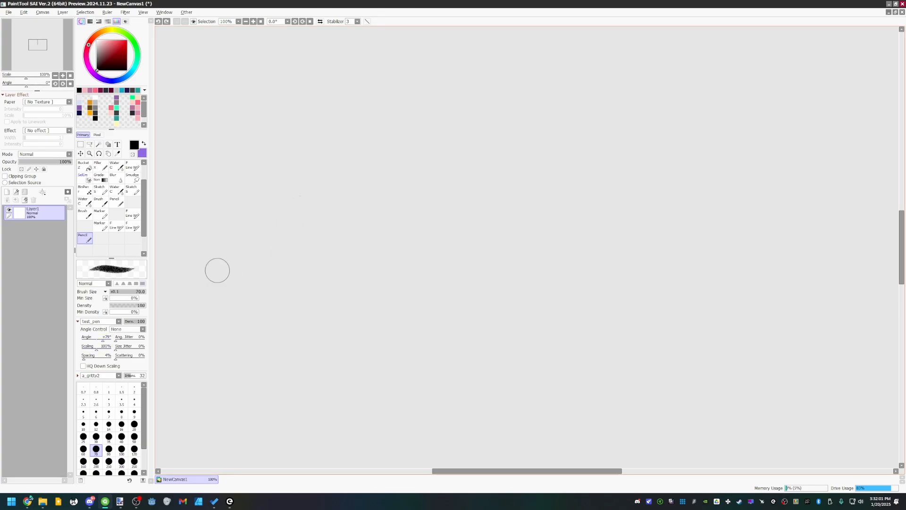
mouse_move(265, 213)
left_mouse_down()
mouse_move(340, 301)
mouse_move(420, 162)
left_mouse_up()
mouse_move(474, 213)
left_mouse_down()
mouse_move(394, 259)
mouse_move(623, 194)
left_mouse_up()
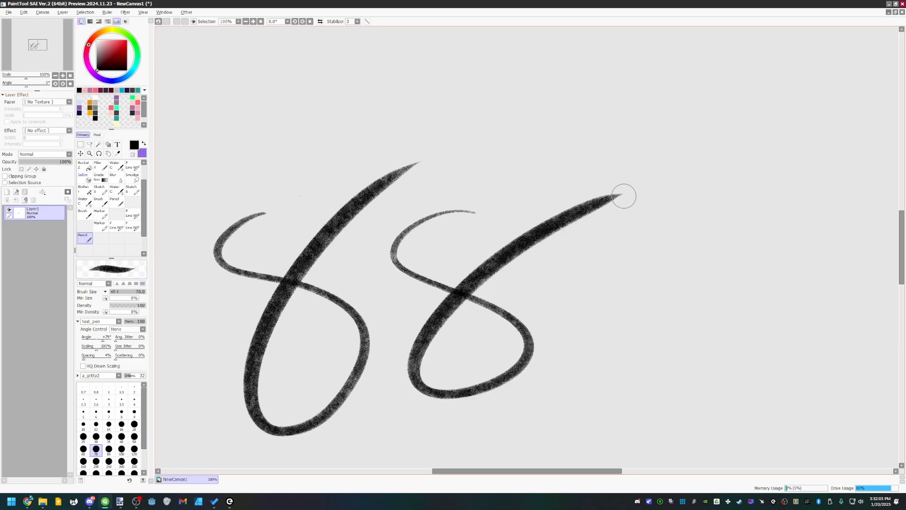
mouse_move(465, 168)
left_mouse_down()
mouse_move(592, 93)
mouse_move(526, 63)
left_mouse_up()
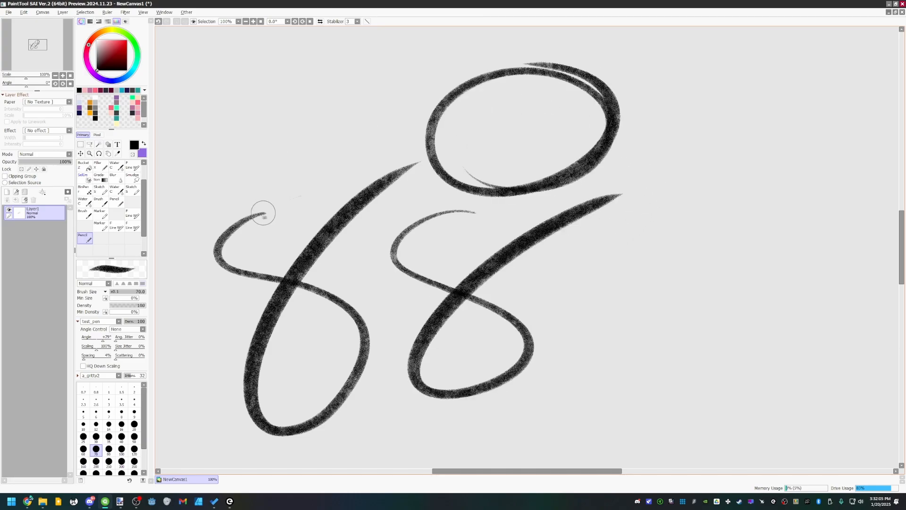
left_click_drag(265, 216, 427, 64)
left_click_drag(357, 51, 171, 201)
mouse_move(342, 124)
left_mouse_down()
mouse_move(353, 259)
mouse_move(280, 283)
left_mouse_up()
left_click_drag(279, 283, 374, 162)
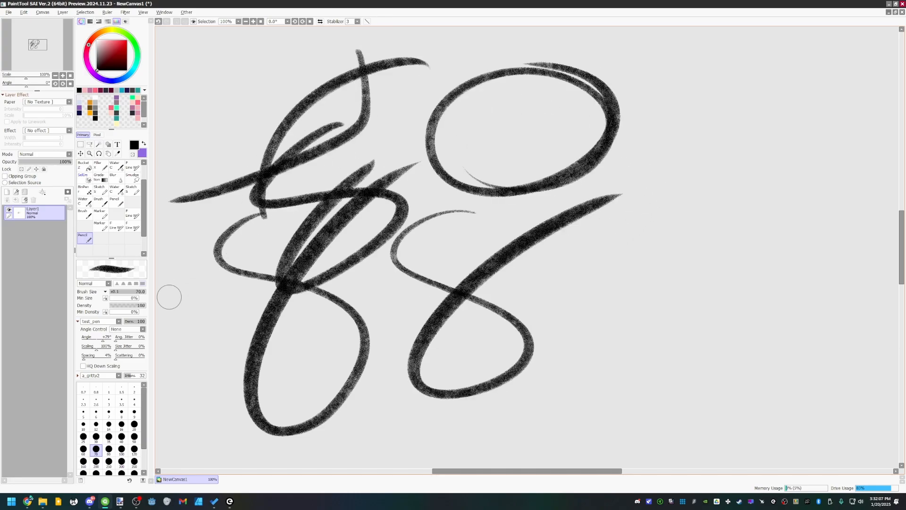
- Set the test_pen shape's angle control to Pen Direction and draw overlapping zigzag and loop test strokes on the canvas
left_click(143, 329)
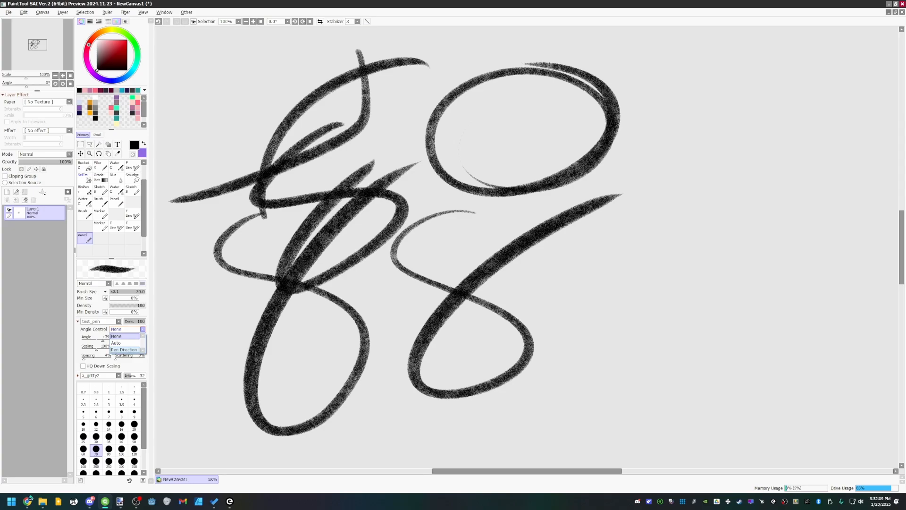
left_click(125, 350)
mouse_move(193, 280)
left_mouse_down()
mouse_move(231, 288)
mouse_move(254, 353)
mouse_move(359, 344)
left_mouse_up()
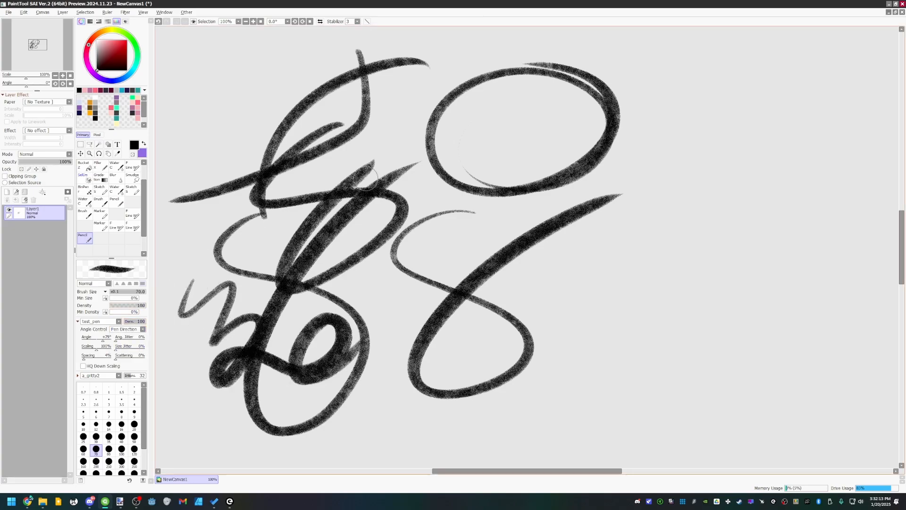
mouse_move(412, 118)
left_mouse_down()
mouse_move(404, 144)
mouse_move(419, 210)
mouse_move(517, 114)
mouse_move(541, 146)
mouse_move(524, 123)
mouse_move(591, 139)
mouse_move(583, 222)
left_mouse_up()
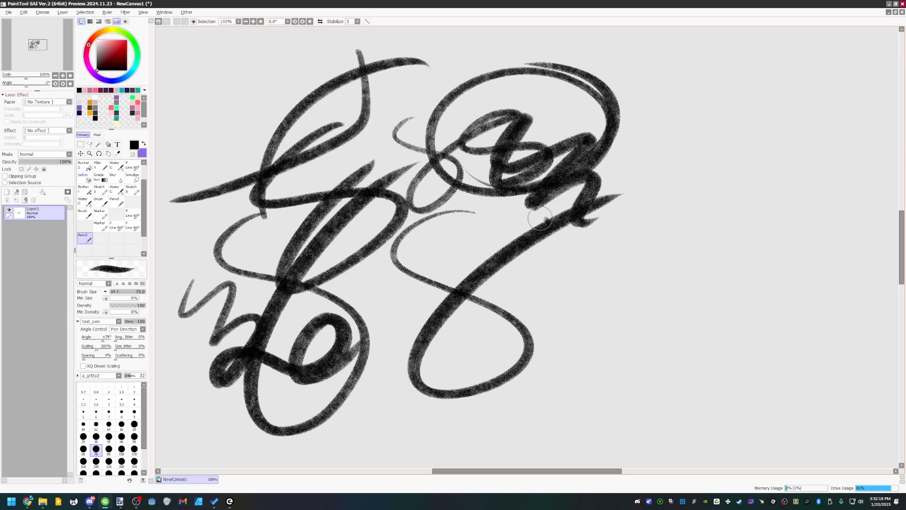
mouse_move(546, 219)
left_mouse_down()
mouse_move(582, 311)
mouse_move(600, 227)
mouse_move(650, 237)
mouse_move(588, 271)
mouse_move(551, 232)
mouse_move(599, 177)
mouse_move(602, 222)
left_mouse_up()
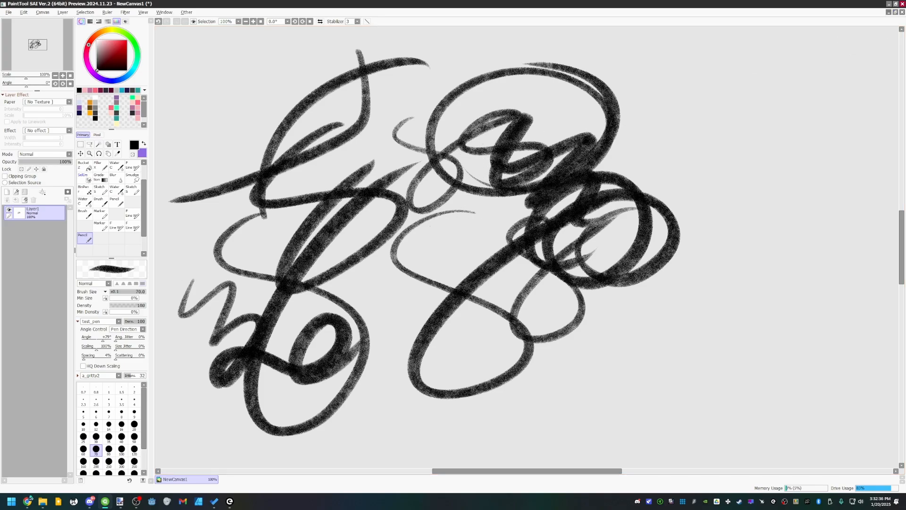
- Close the test canvas without saving it and exit PaintTool SAI
left_click(902, 12)
left_click(452, 259)
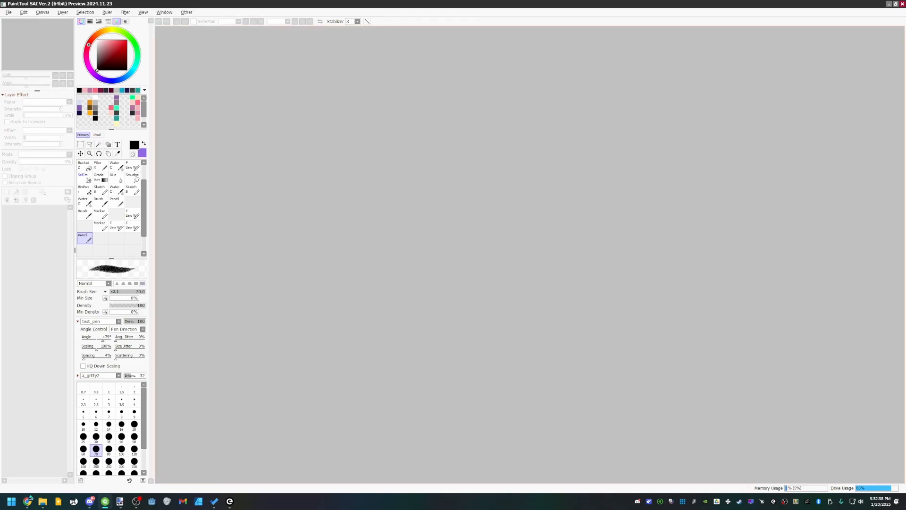
key("alt+F4")
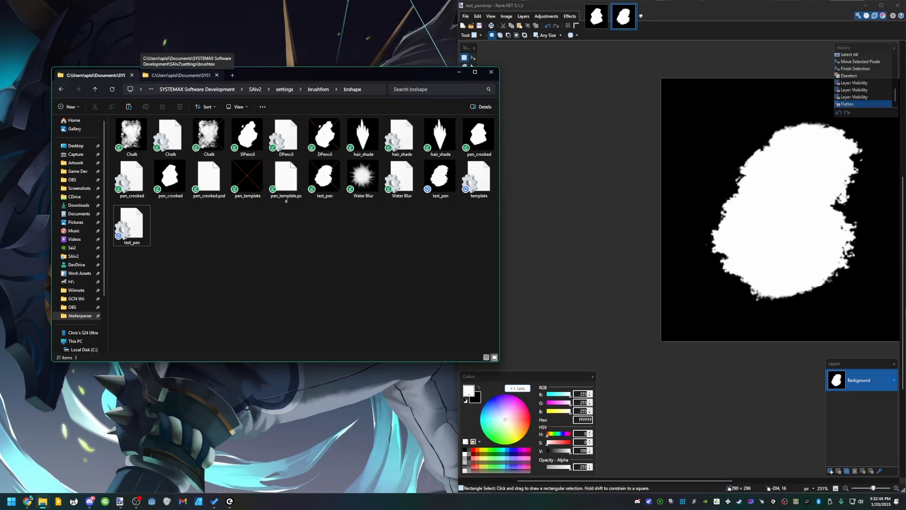
- Switch to the brushtex folder in File Explorer and look through its brush texture images
left_click(175, 75)
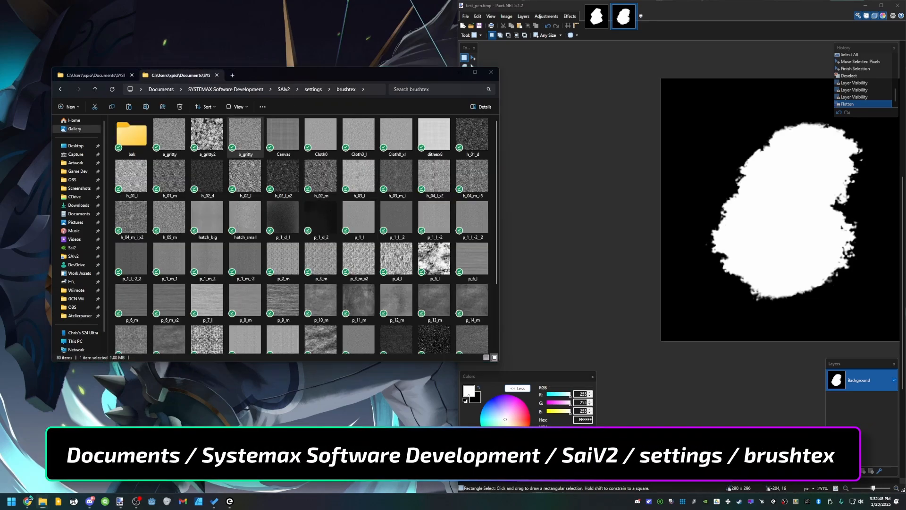
scroll(359, 249, "down", 2)
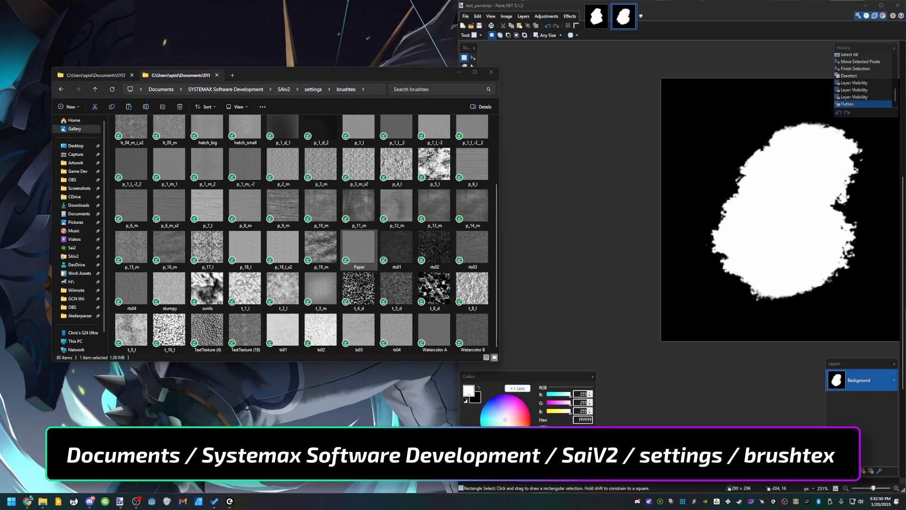
scroll(321, 258, "up", 2)
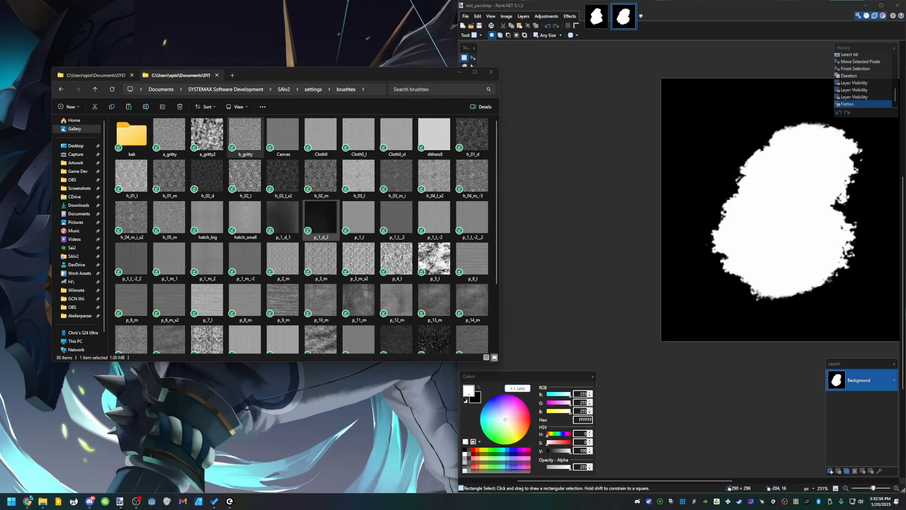
scroll(349, 254, "down", 2)
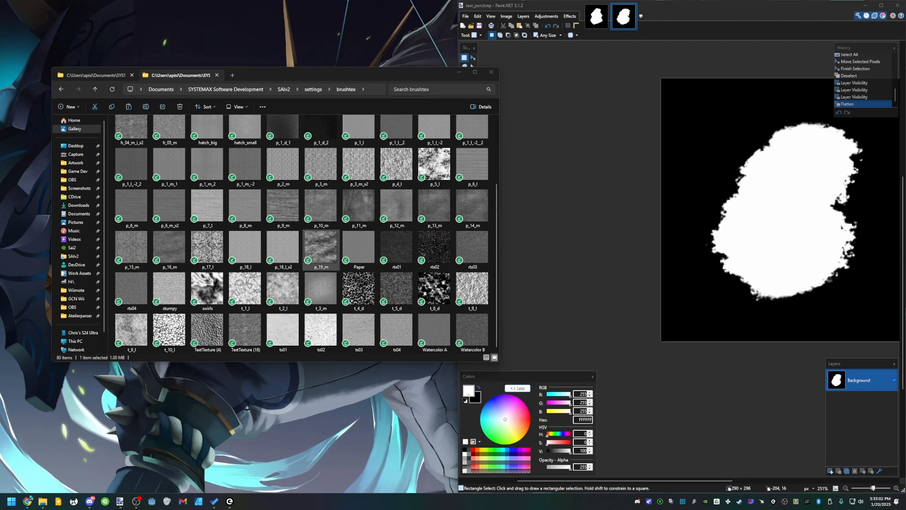
scroll(320, 250, "up", 3)
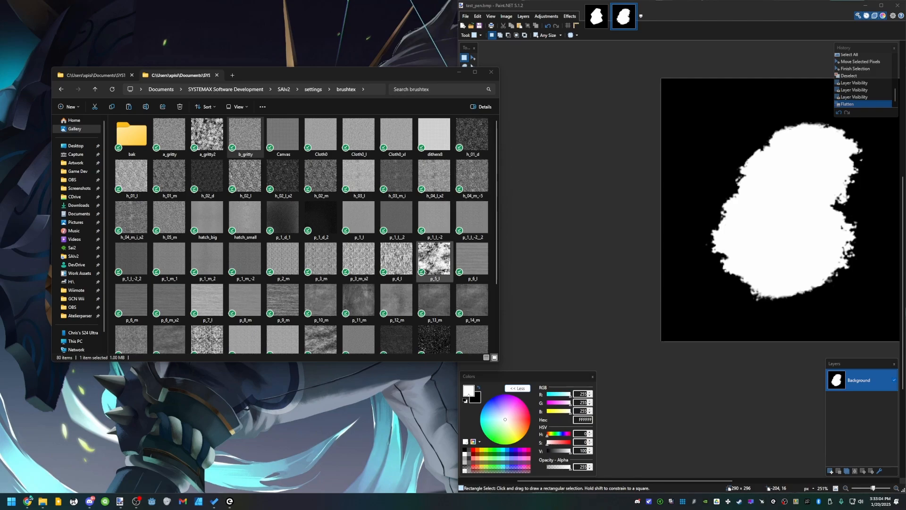
scroll(397, 262, "down", 3)
scroll(359, 262, "up", 3)
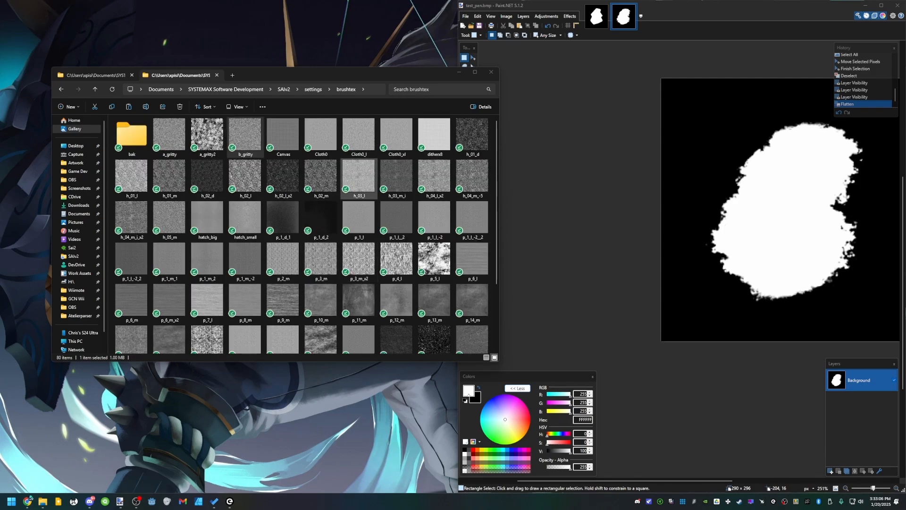
scroll(321, 248, "down", 3)
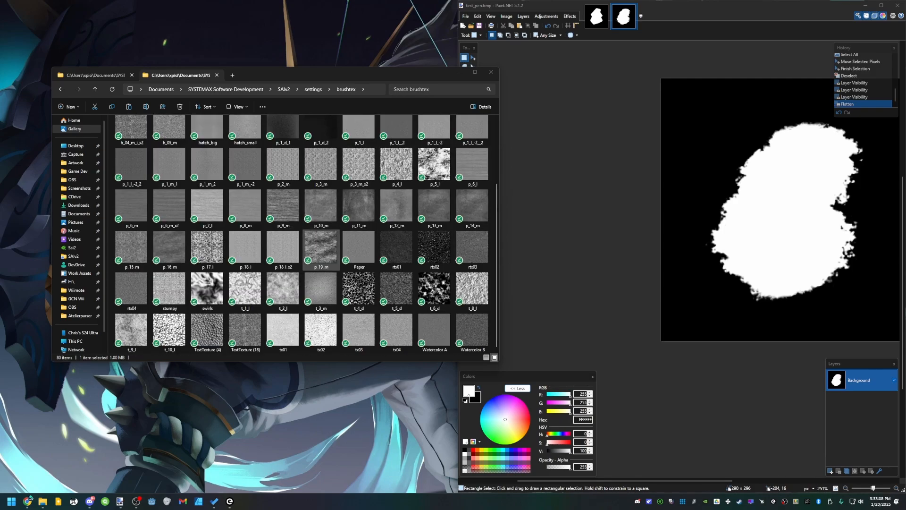
scroll(397, 302, "up", 2)
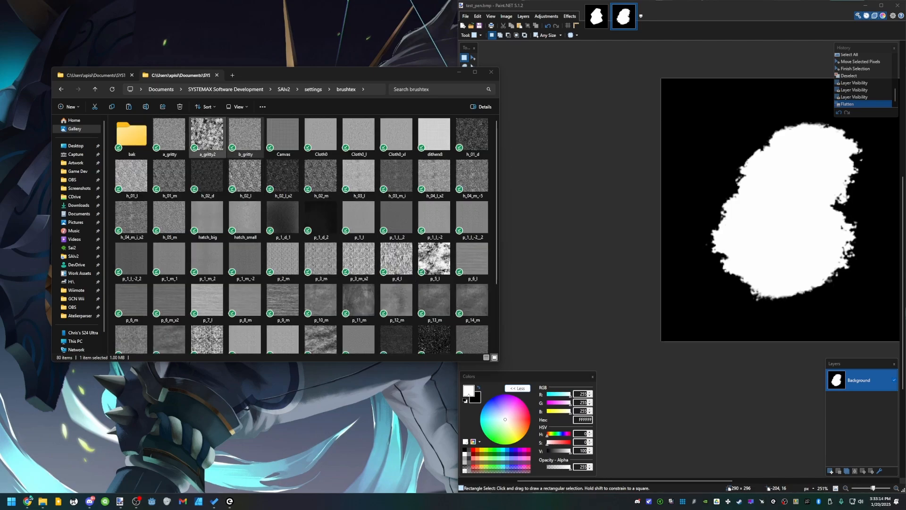
- Open the a_gritty2 texture from the brushtex folder as its own image in Paint.NET and examine its grain up close
left_click(207, 137)
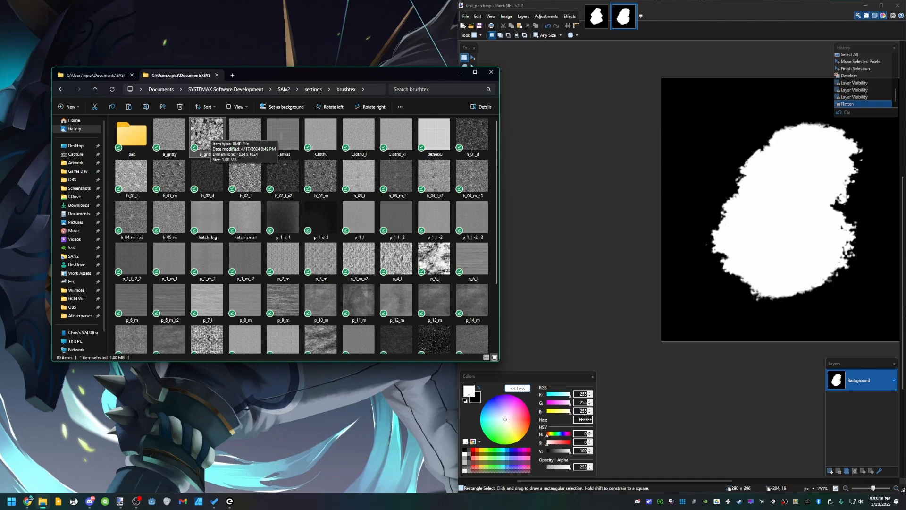
mouse_move(208, 139)
left_mouse_down()
mouse_move(435, 142)
mouse_move(755, 213)
left_mouse_up()
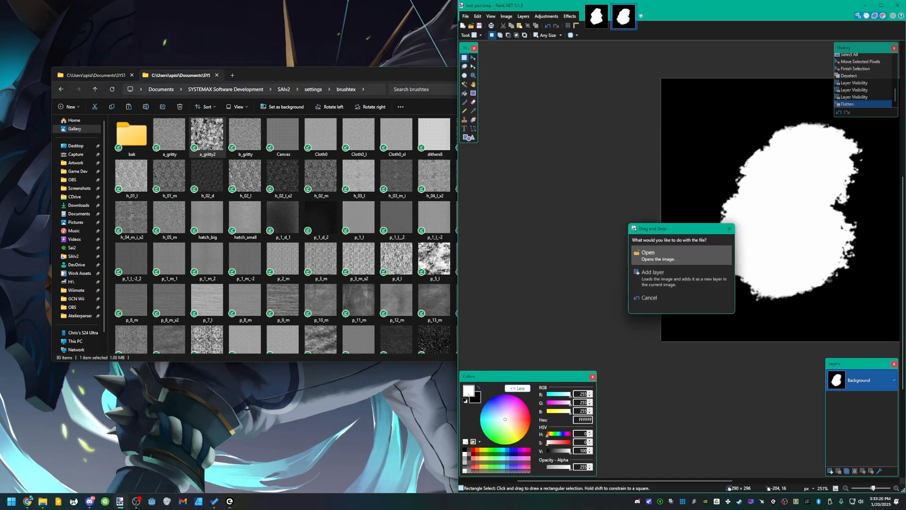
left_click(681, 255)
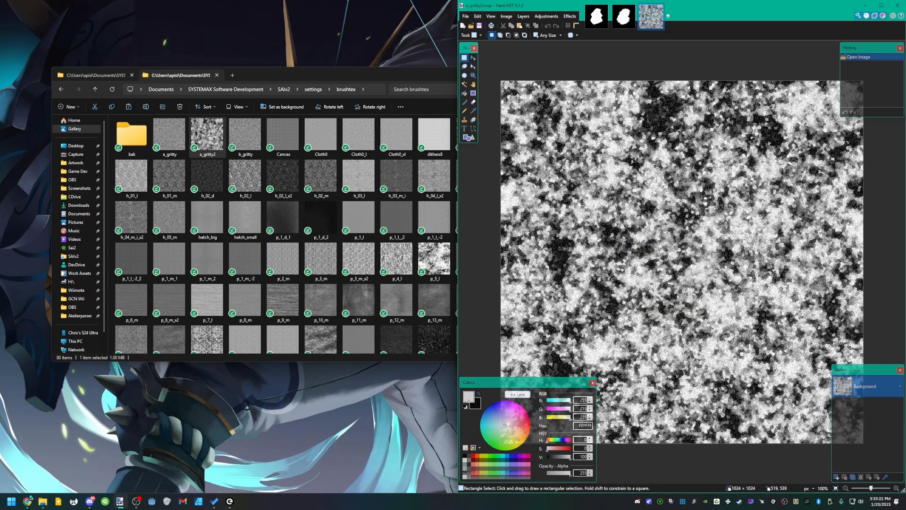
scroll(642, 284, "up", 4)
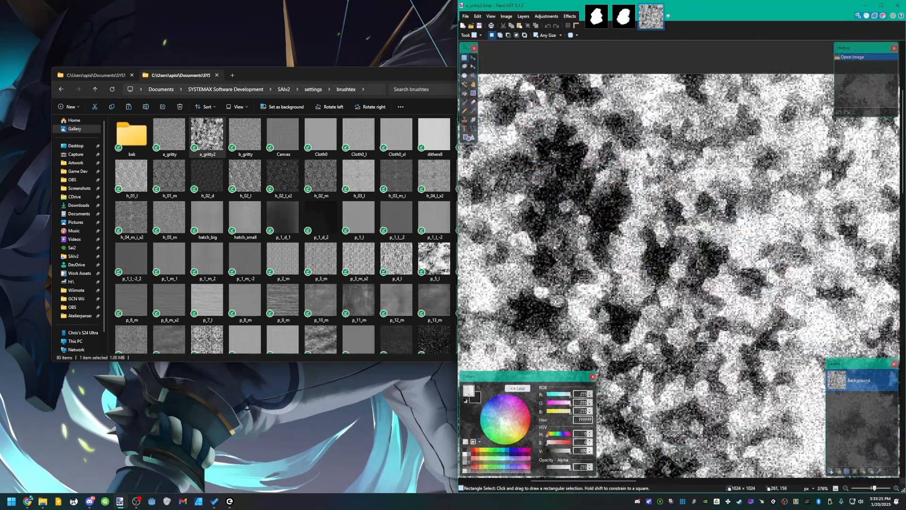
left_click_drag(669, 221, 819, 232)
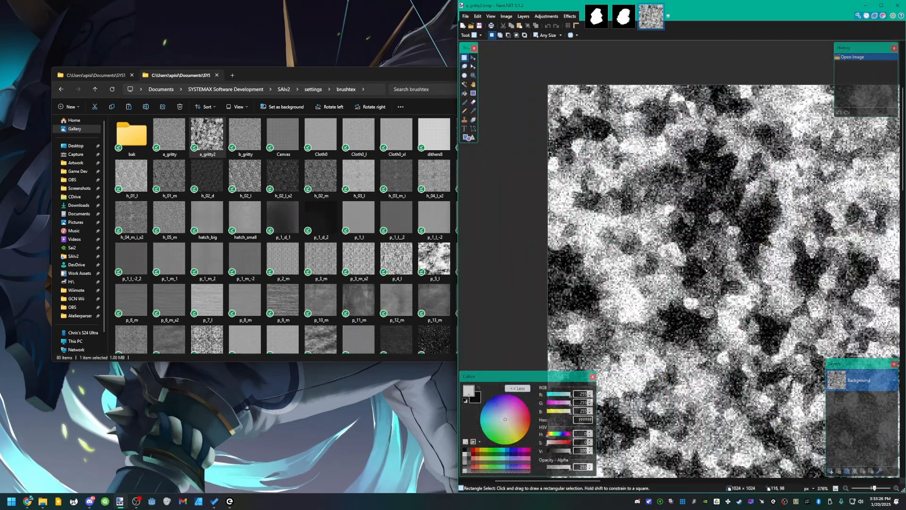
left_click_drag(754, 258, 526, 122)
scroll(714, 286, "up", 3)
scroll(717, 286, "down", 6)
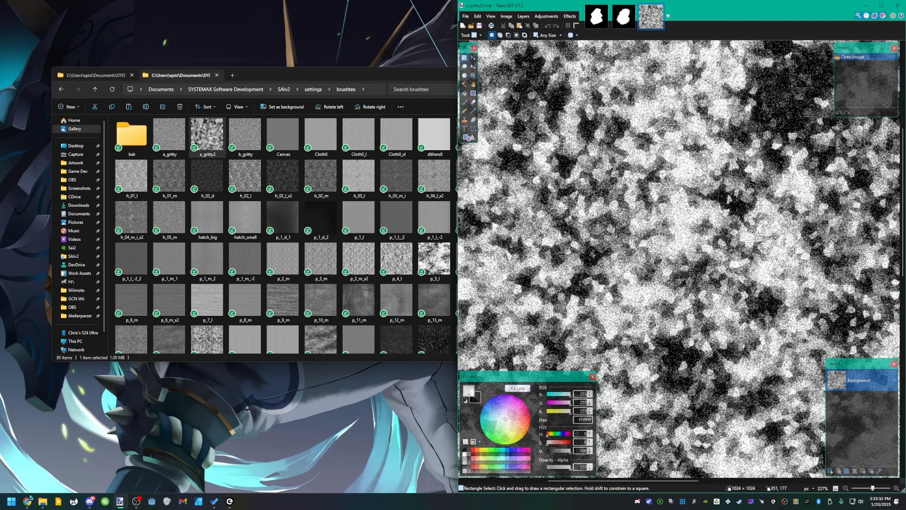
key("ctrl+a")
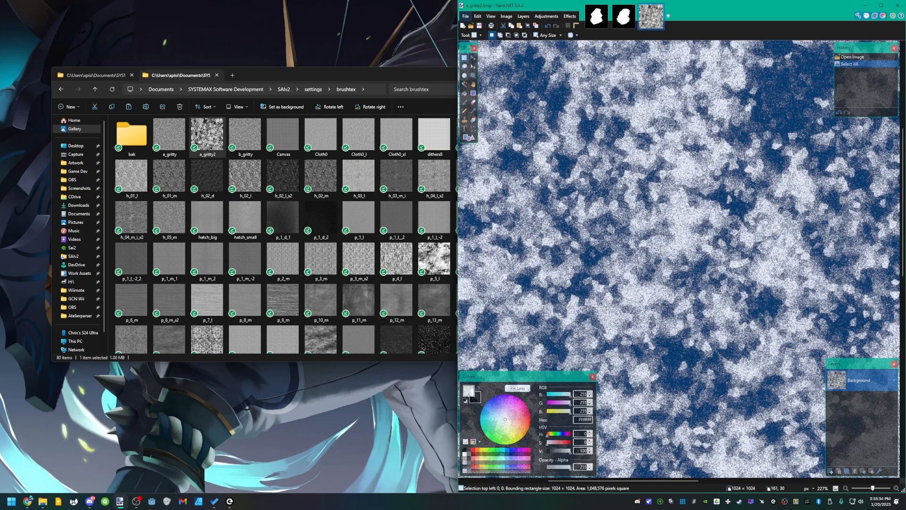
scroll(685, 249, "down", 3)
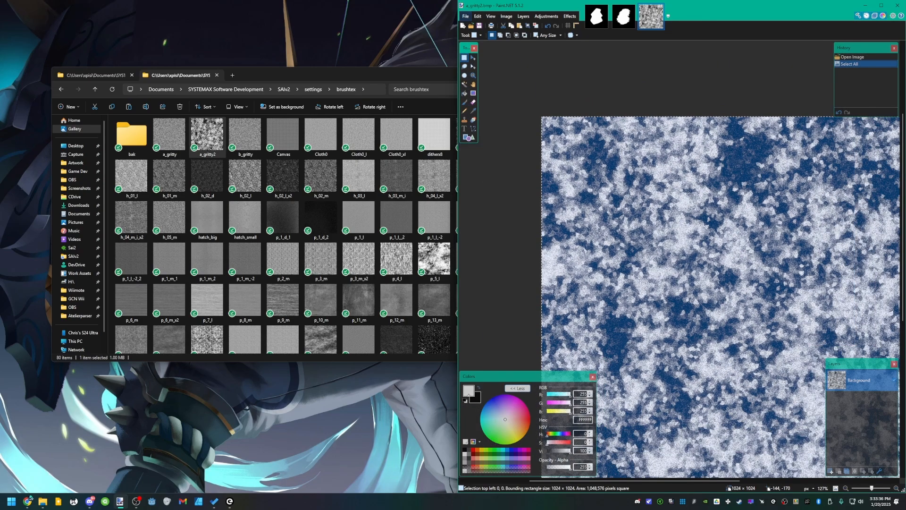
left_click(465, 16)
left_click(479, 70)
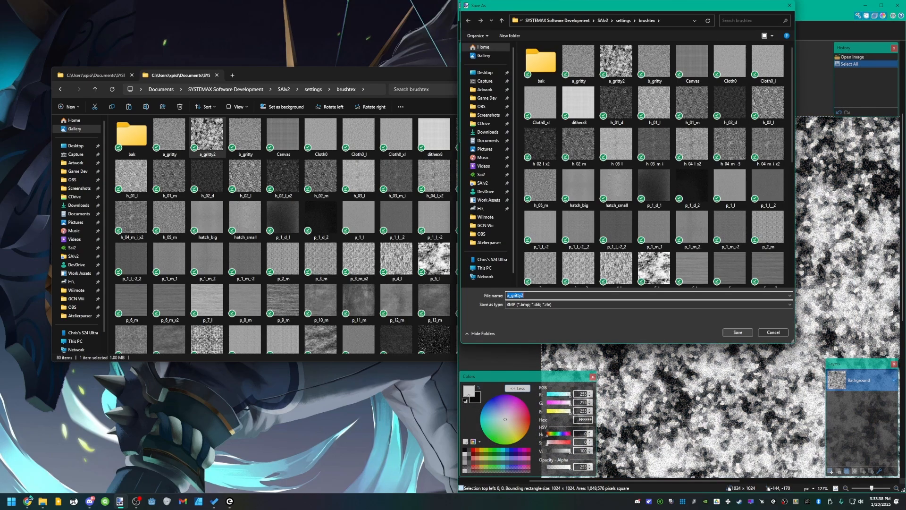
type("test_text")
key("Return")
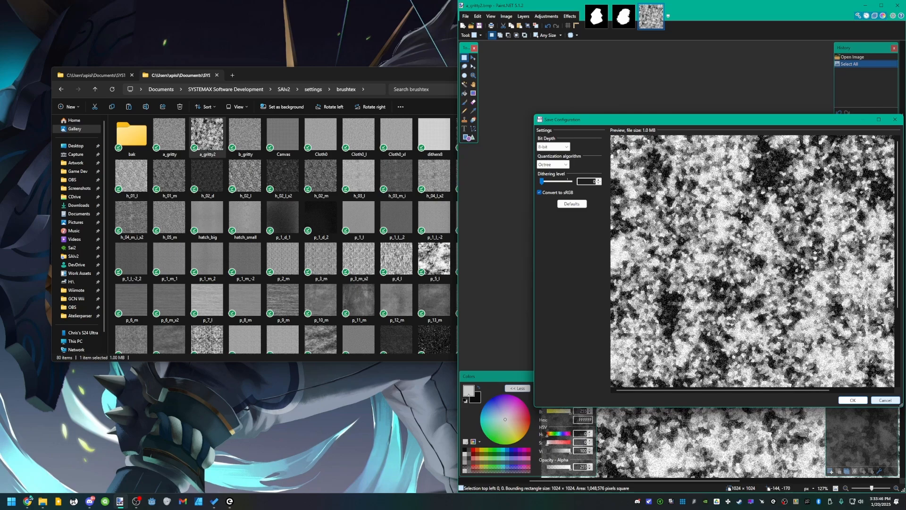
left_click(885, 400)
- Save a copy of the texture image in the brushtex folder as test_texture in Paint.NET (*.pdn) format
left_click(465, 16)
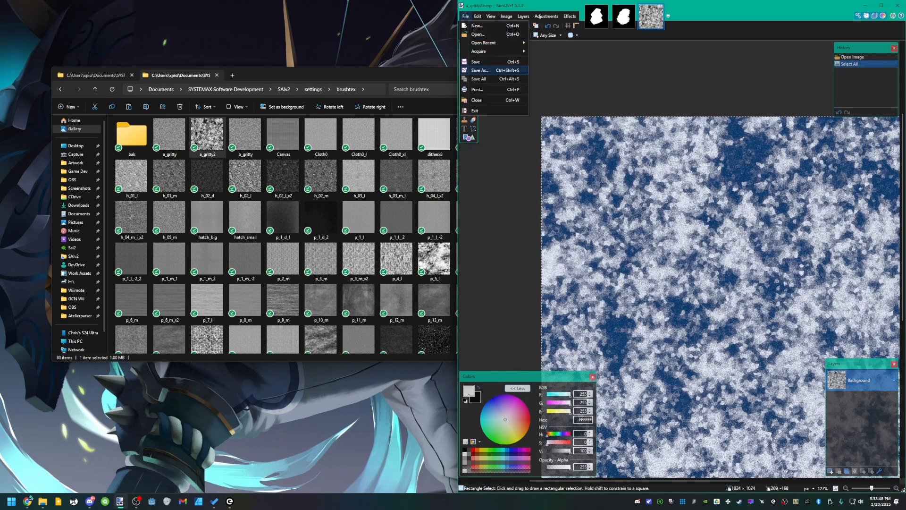
left_click(479, 70)
left_click(648, 304)
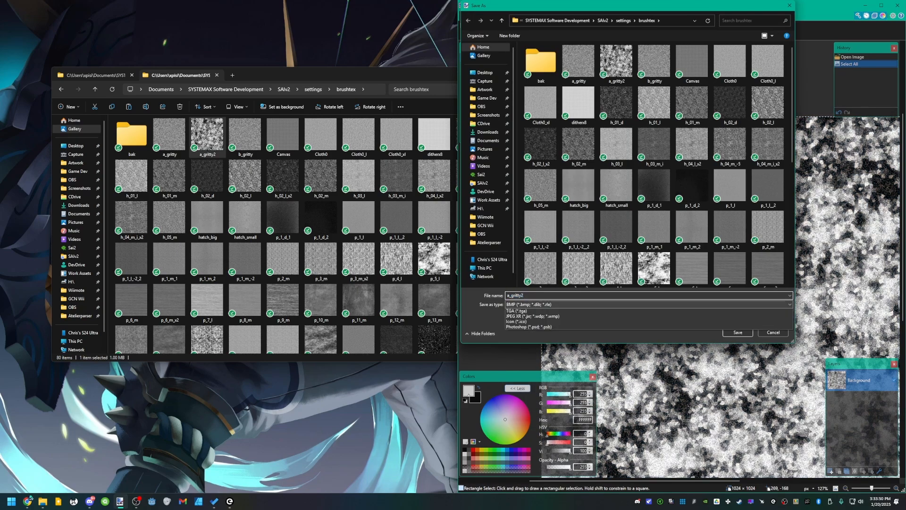
left_click(648, 312)
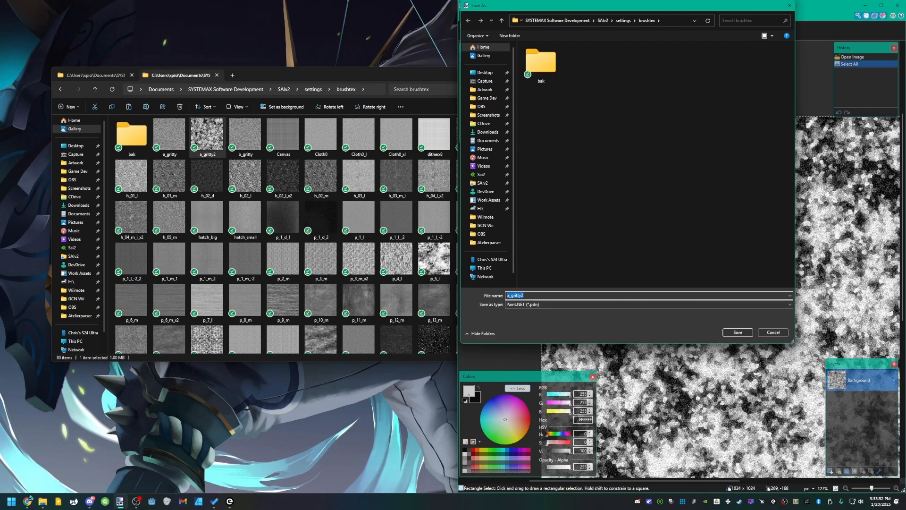
type("test_texture")
key("Return")
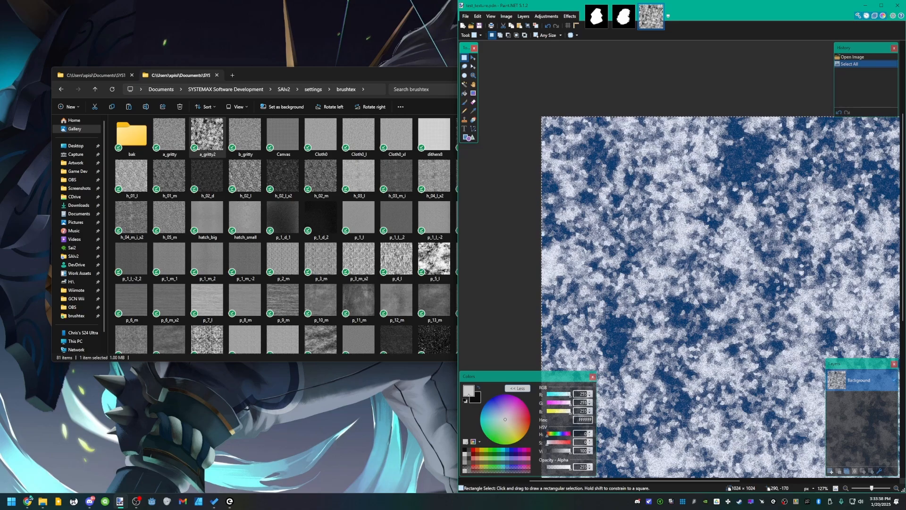
- Add a new layer above the texture background, clear the selection, and fill the layer with solid black
mouse_move(703, 5)
left_mouse_down()
mouse_move(508, 21)
mouse_move(630, 248)
mouse_move(703, 6)
left_mouse_up()
key("ctrl+shift+n")
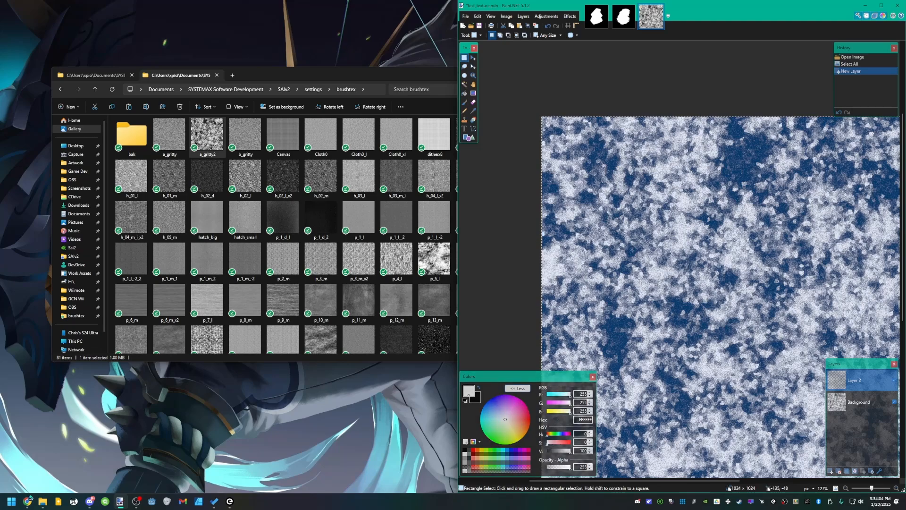
left_click(465, 93)
key("ctrl+d")
left_click(719, 236)
scroll(721, 235, "down", 2)
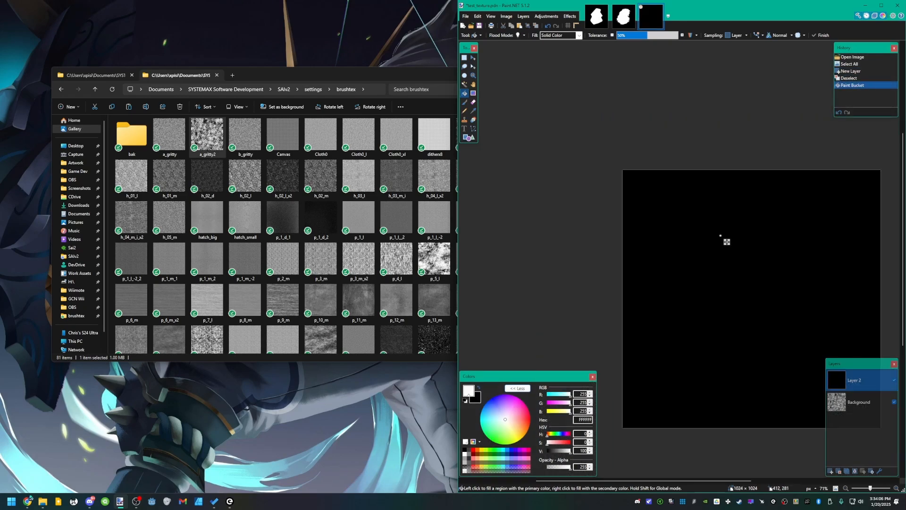
left_click_drag(727, 241, 643, 182)
key("Return")
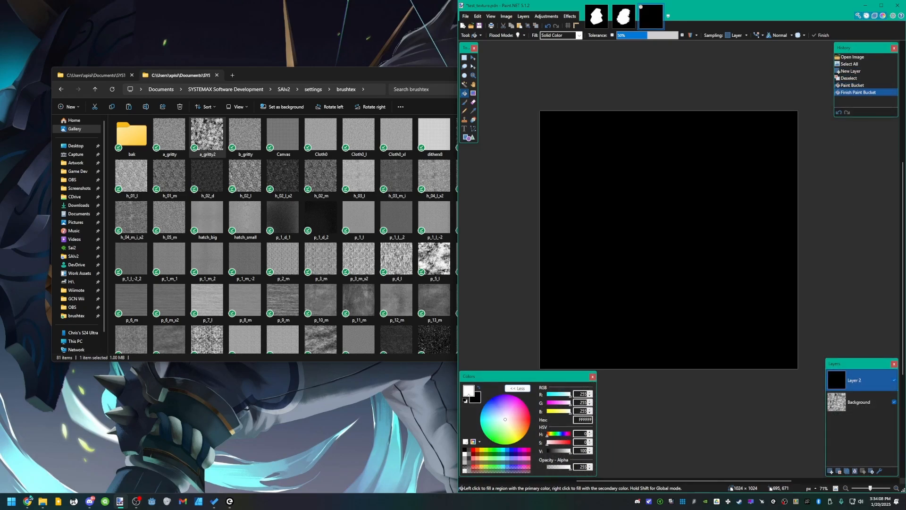
left_click_drag(753, 352, 778, 341)
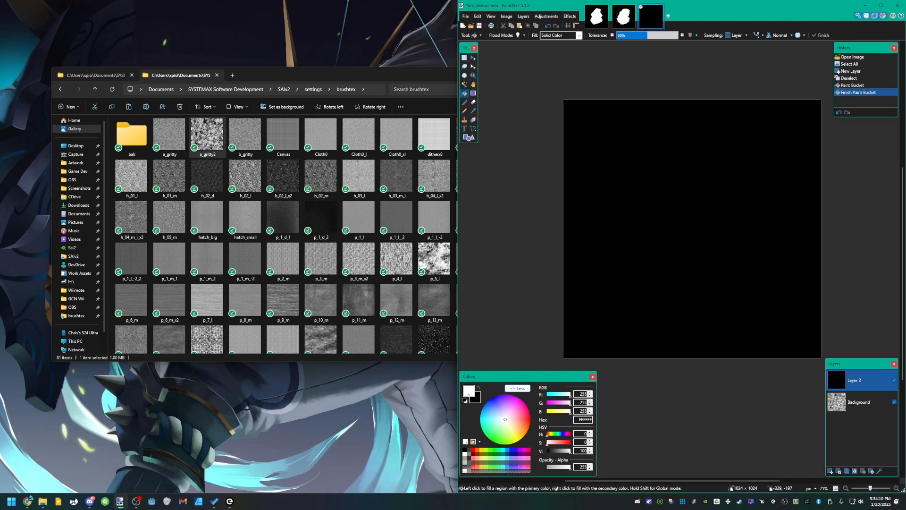
left_click(539, 152)
key("Return")
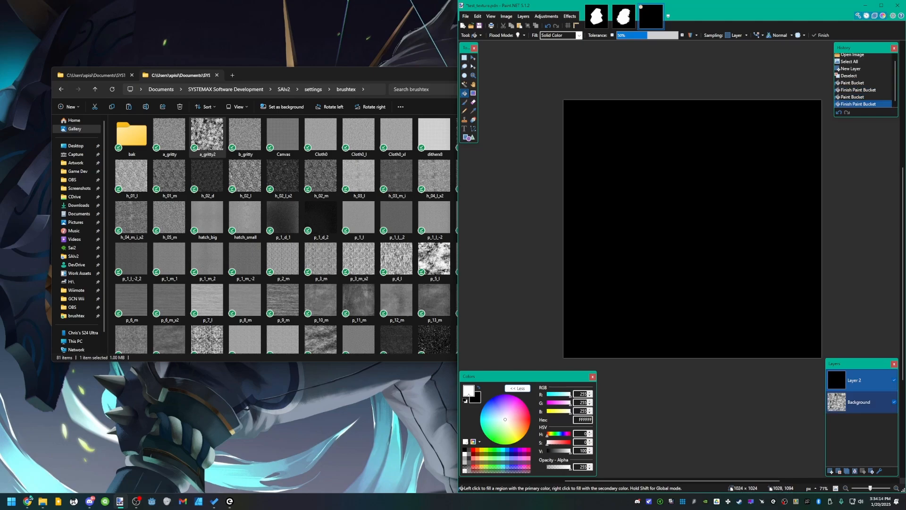
- Add another empty layer on top and rename the black layer beneath it as bg
left_click(831, 471)
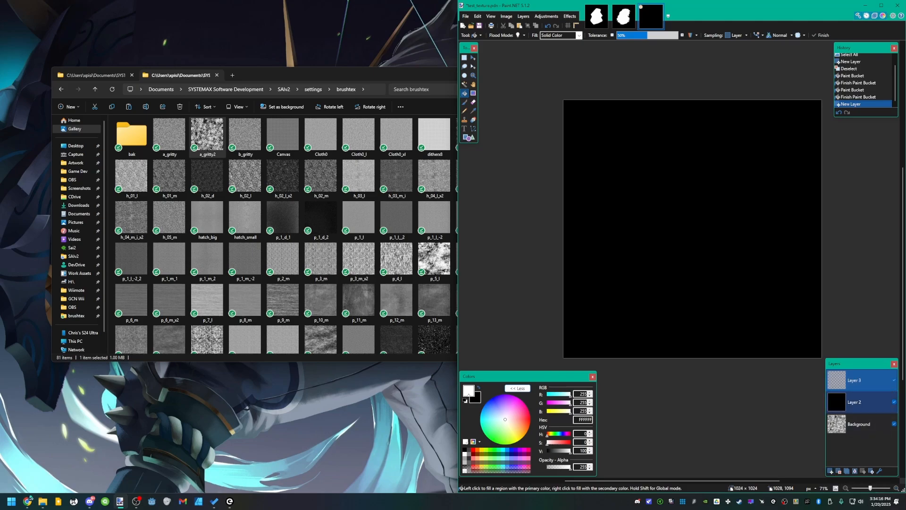
double_click(854, 402)
type("b")
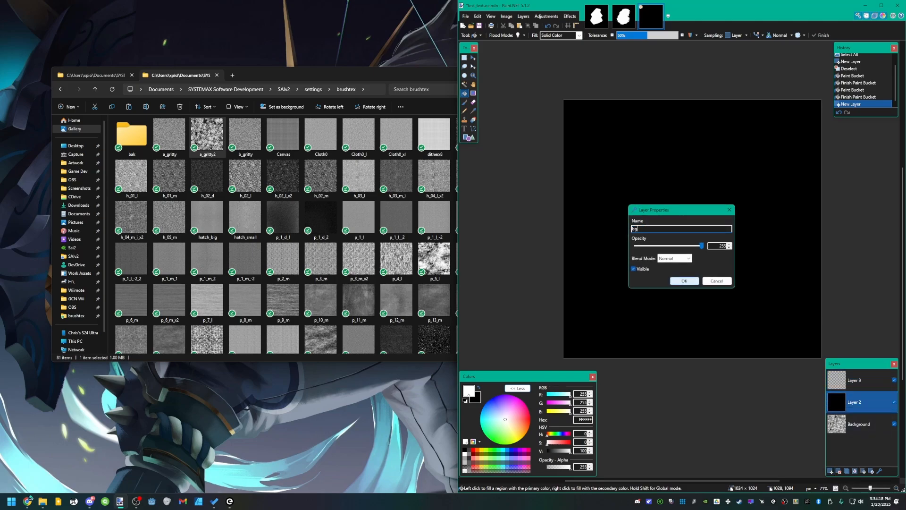
type("g")
left_click(684, 281)
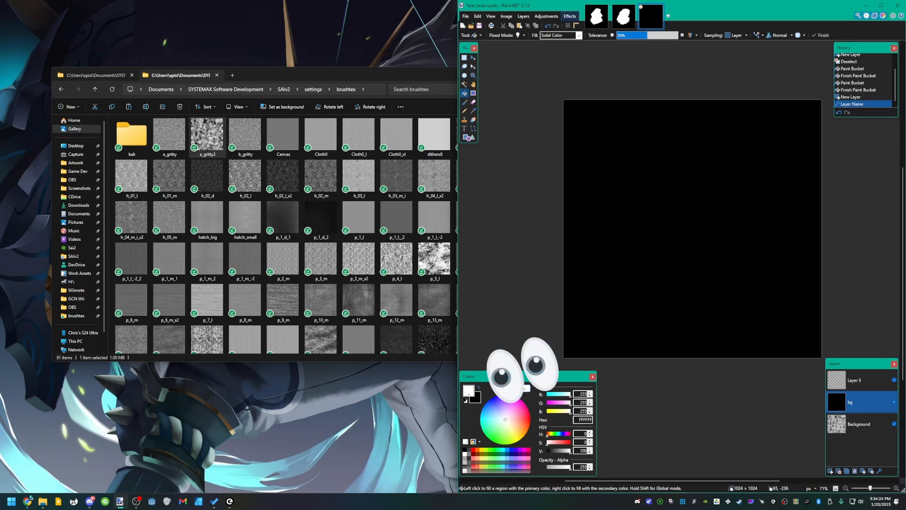
- Render black-and-white clouds on the bg layer with scale 77 and roughness 0.82, randomizing the pattern twice
left_click(570, 16)
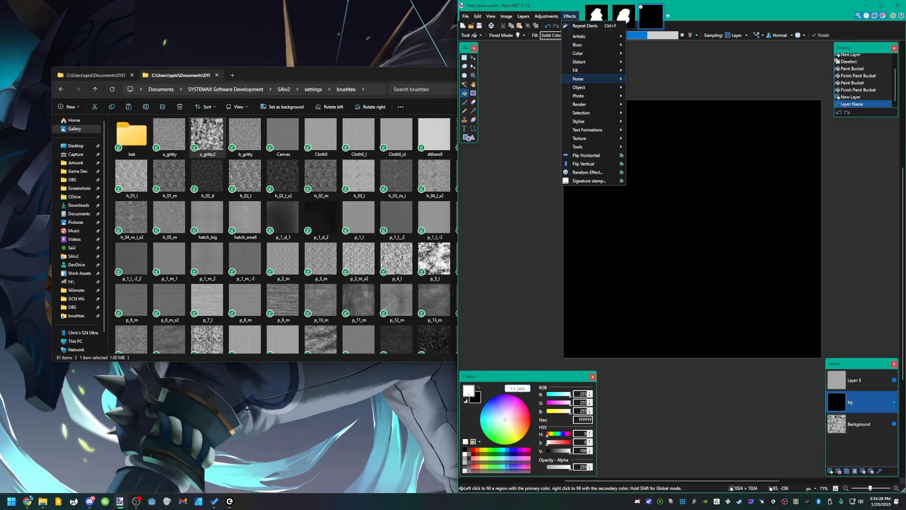
mouse_move(586, 79)
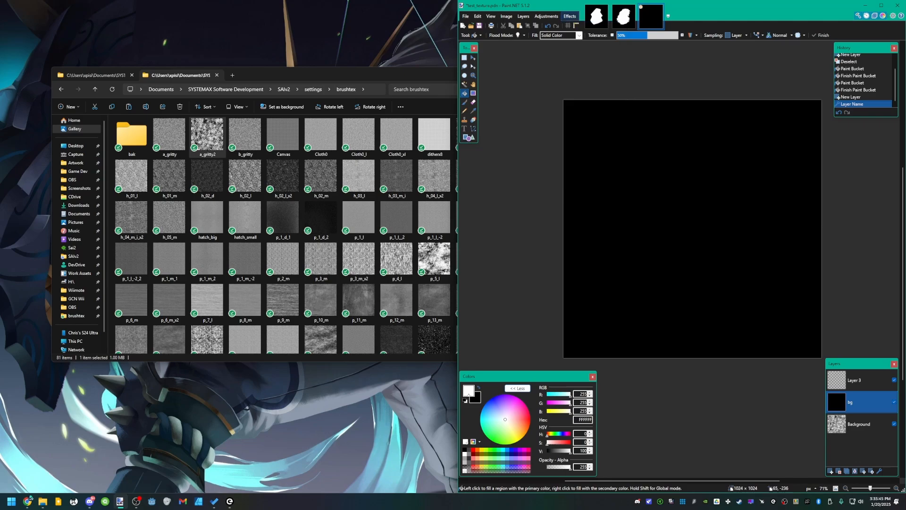
left_click(570, 17)
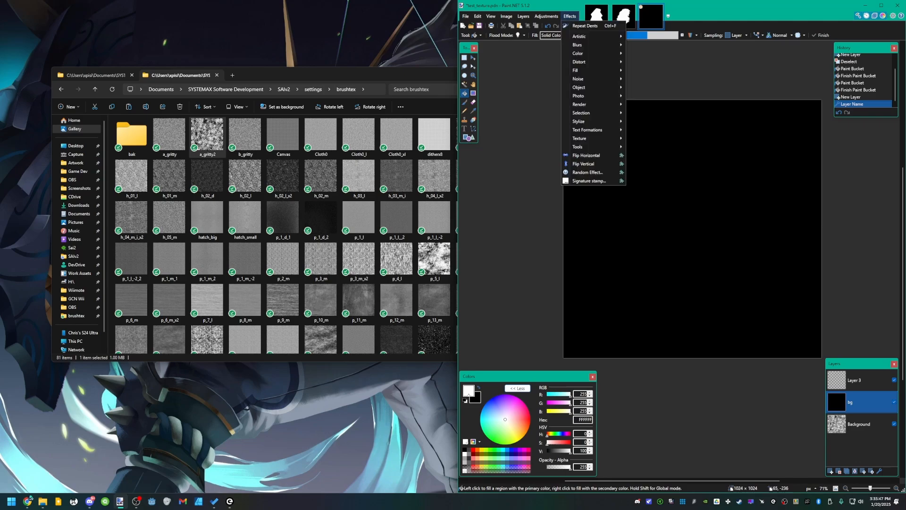
mouse_move(585, 104)
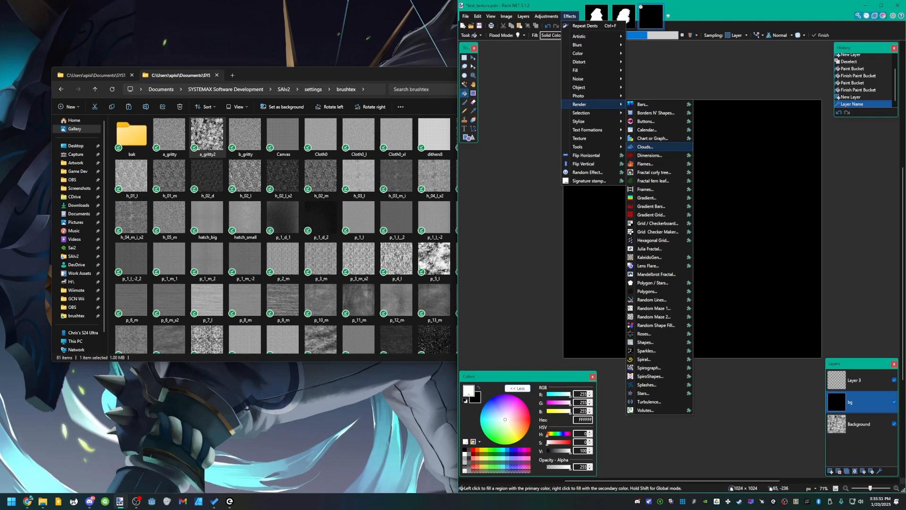
left_click(645, 146)
left_click_drag(661, 179, 408, 208)
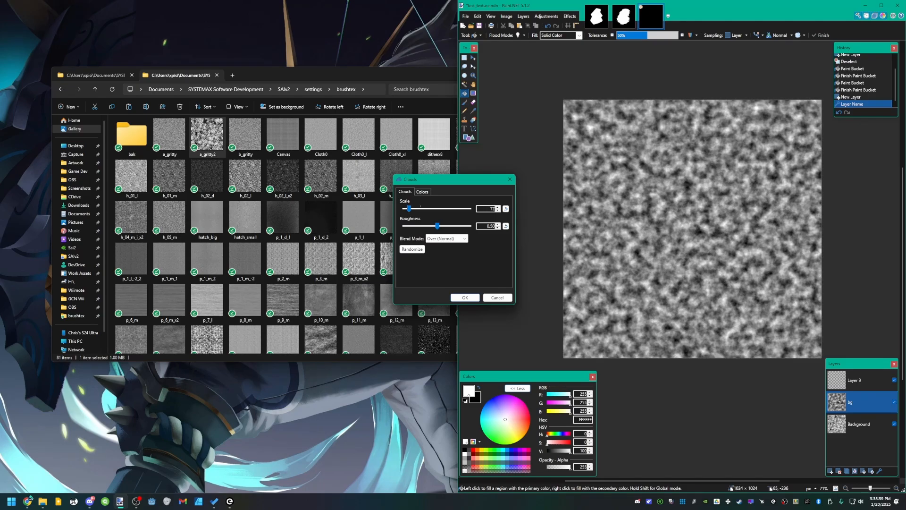
left_click_drag(439, 226, 465, 226)
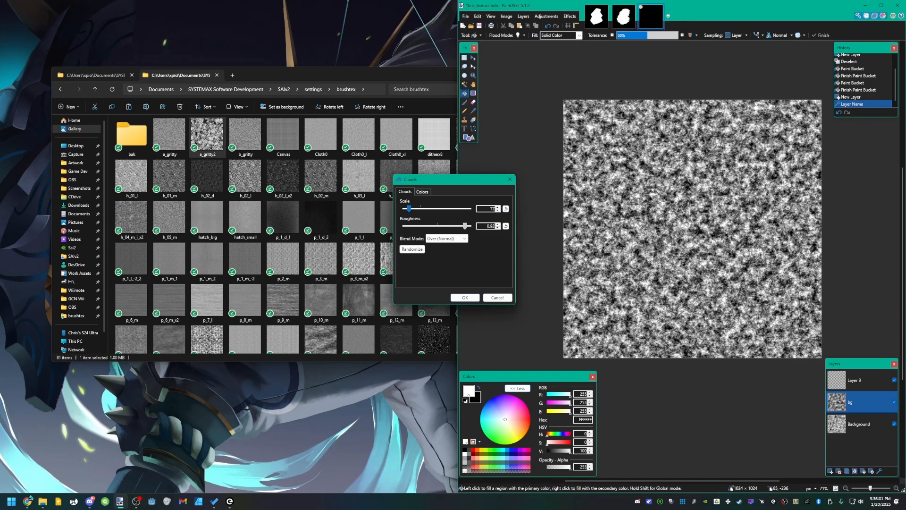
left_click(412, 249)
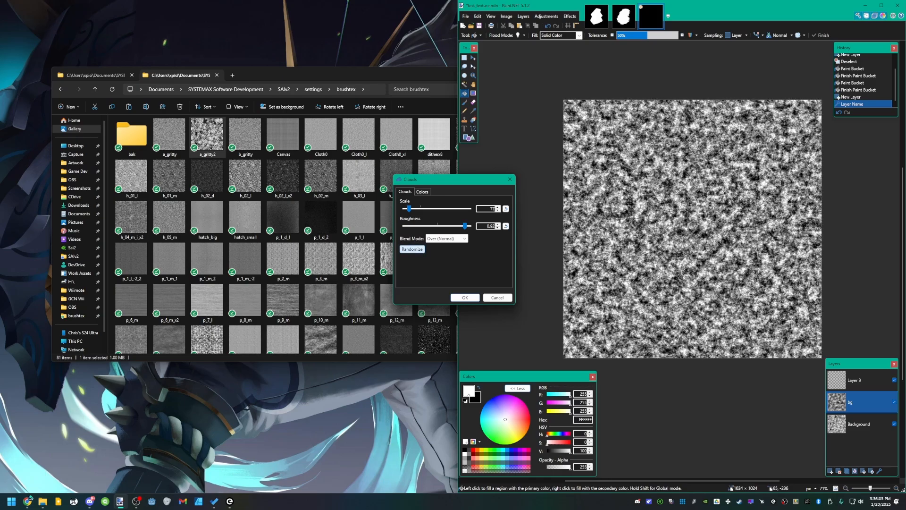
left_click(412, 249)
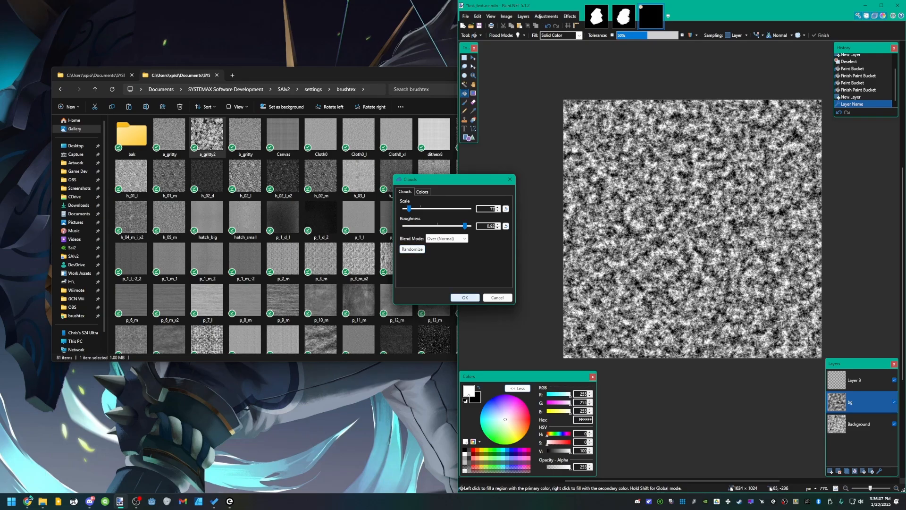
key("Return")
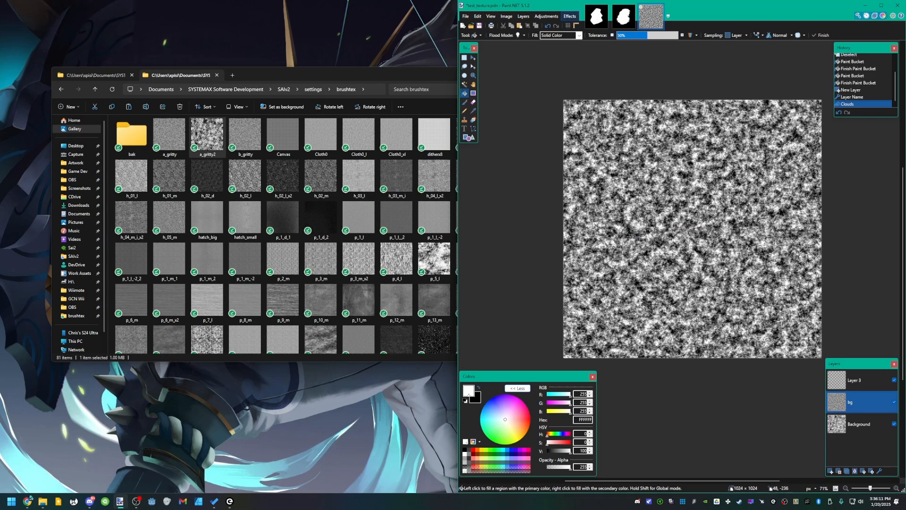
- Apply the Crystalize distortion to the bg layer with a cell size of 6 and inspect the grain up close
left_click(569, 16)
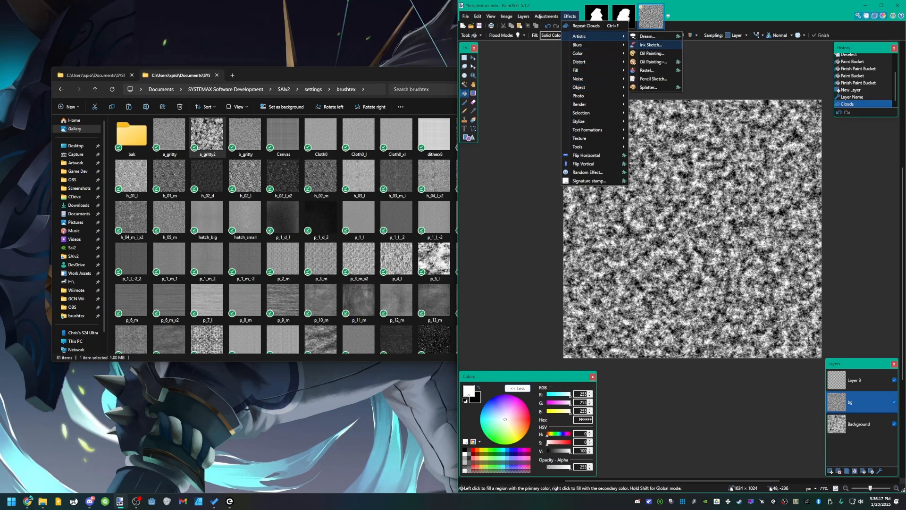
mouse_move(580, 62)
left_click(649, 69)
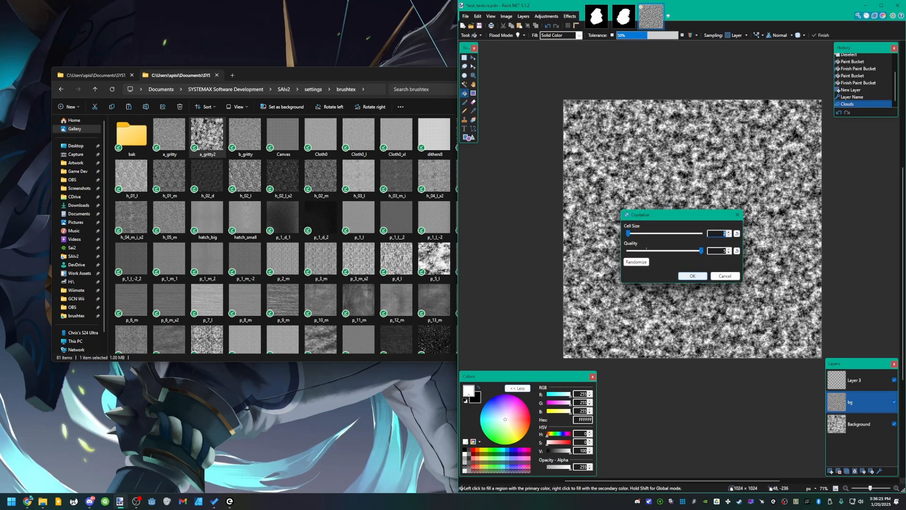
left_click_drag(630, 233, 629, 233)
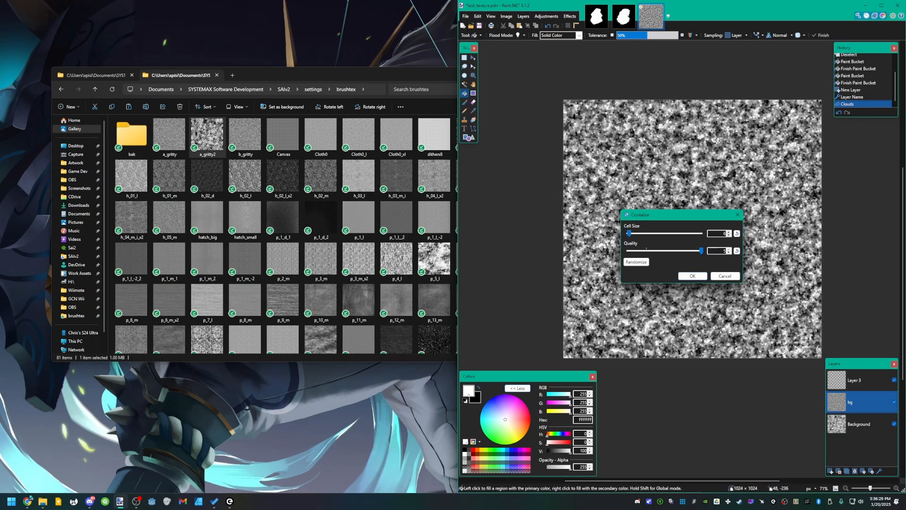
left_click(692, 276)
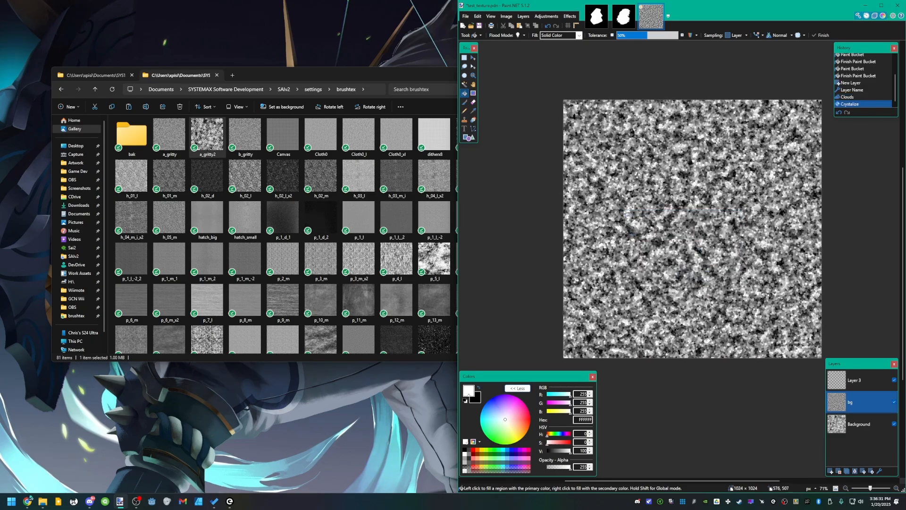
scroll(699, 207, "up", 6)
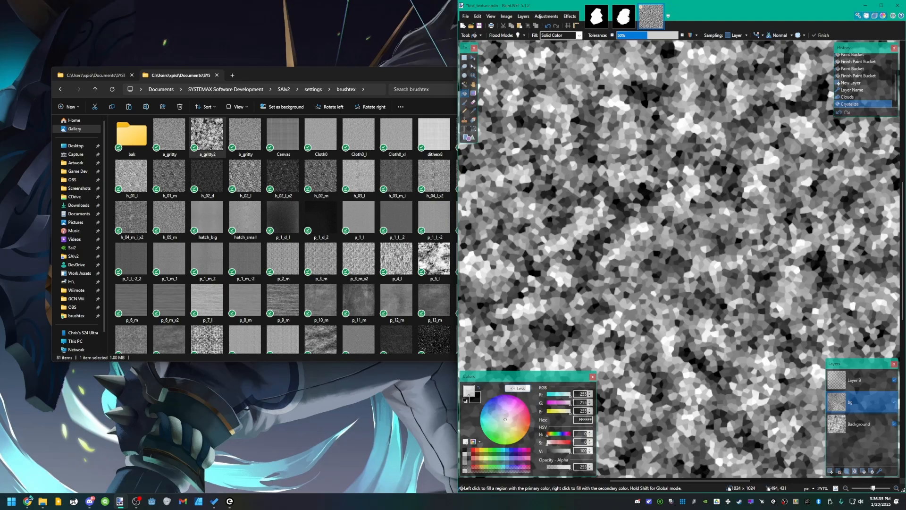
scroll(659, 221, "down", 6)
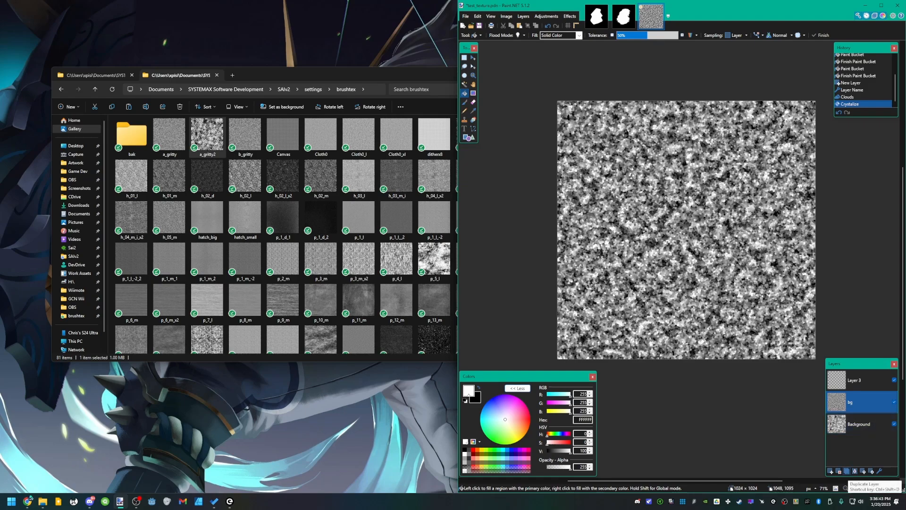
- Duplicate the bg layer and add noise to the copy with intensity 57 and color saturation 0
left_click(847, 471)
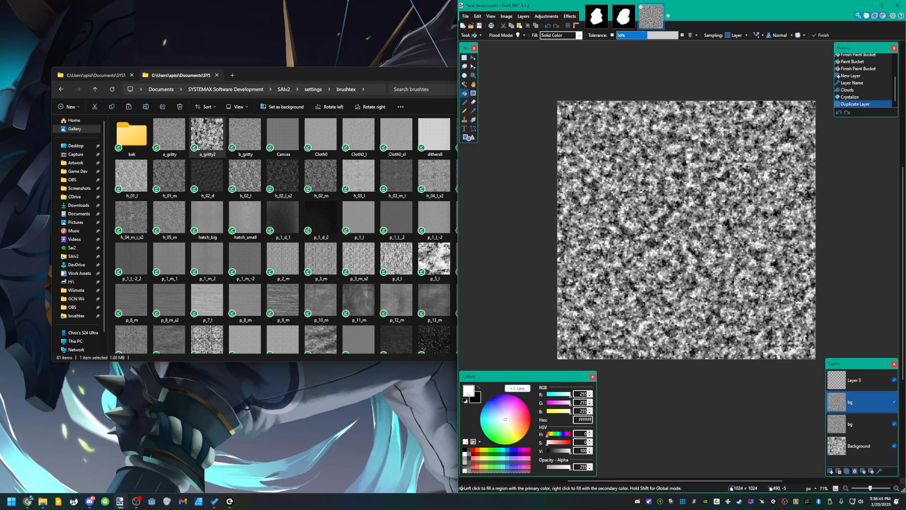
scroll(665, 206, "up", 5)
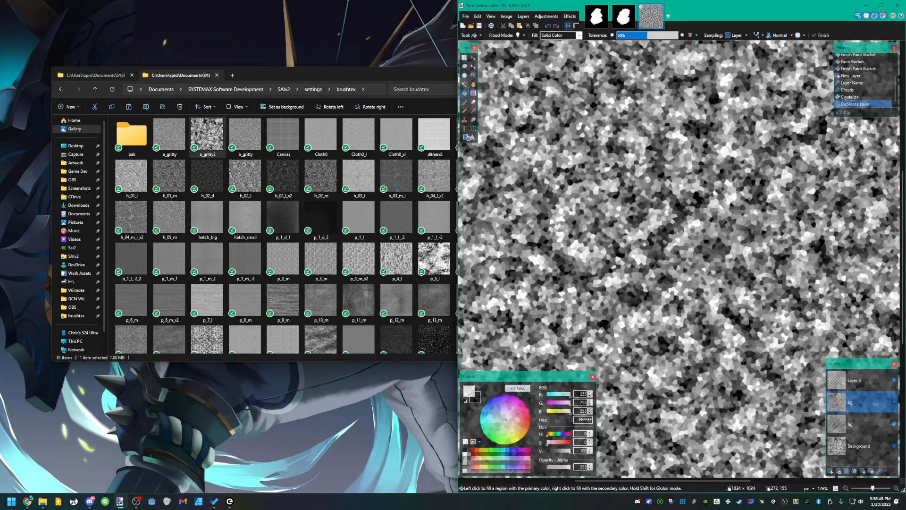
left_click(570, 16)
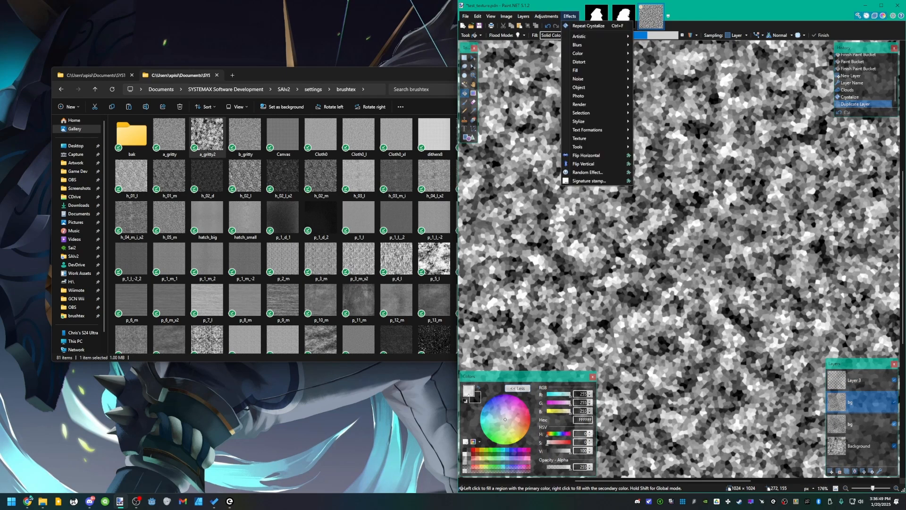
mouse_move(598, 95)
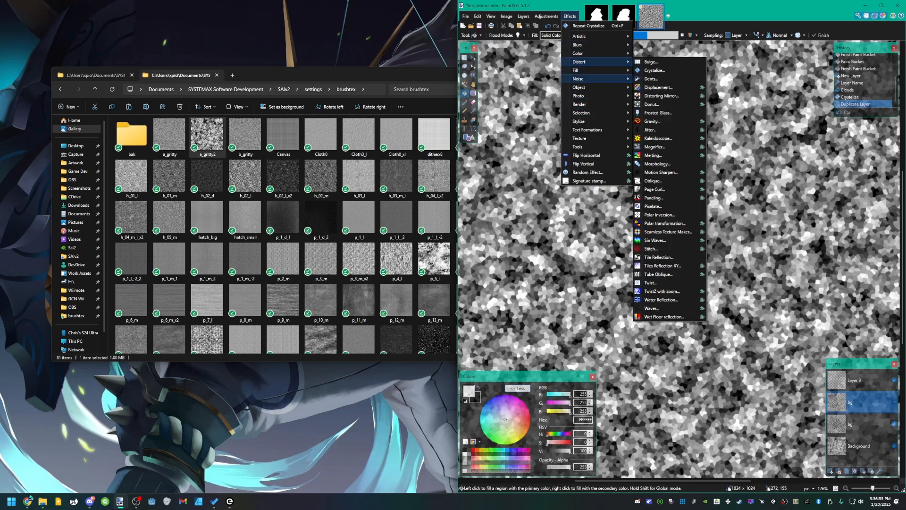
mouse_move(578, 79)
left_click(658, 79)
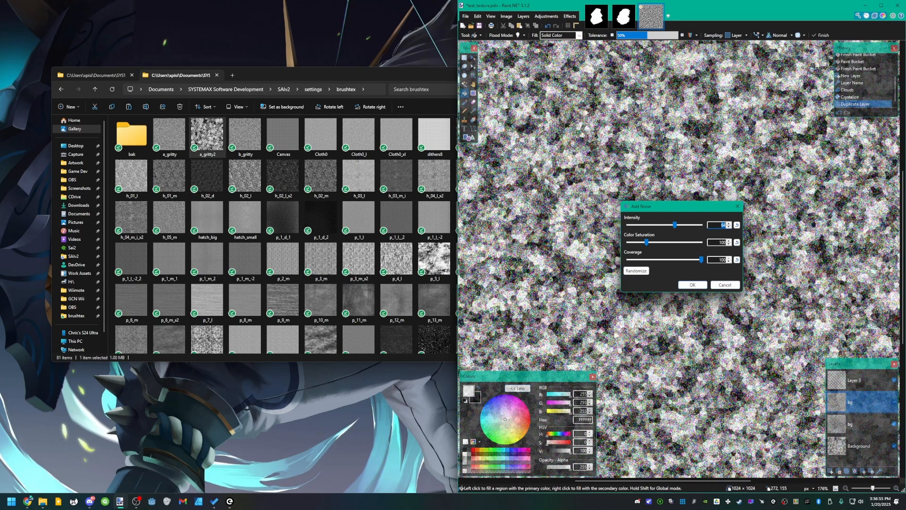
left_click_drag(647, 242, 627, 242)
mouse_move(675, 224)
left_mouse_down()
mouse_move(654, 225)
mouse_move(689, 225)
mouse_move(665, 225)
mouse_move(677, 225)
left_mouse_up()
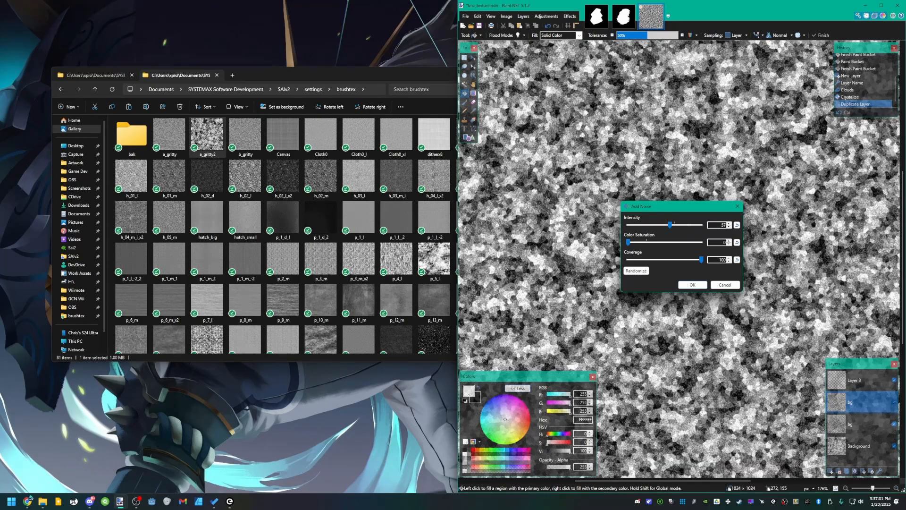
left_click(693, 285)
scroll(692, 284, "down", 2, "ctrl")
scroll(708, 290, "down", 3, "ctrl")
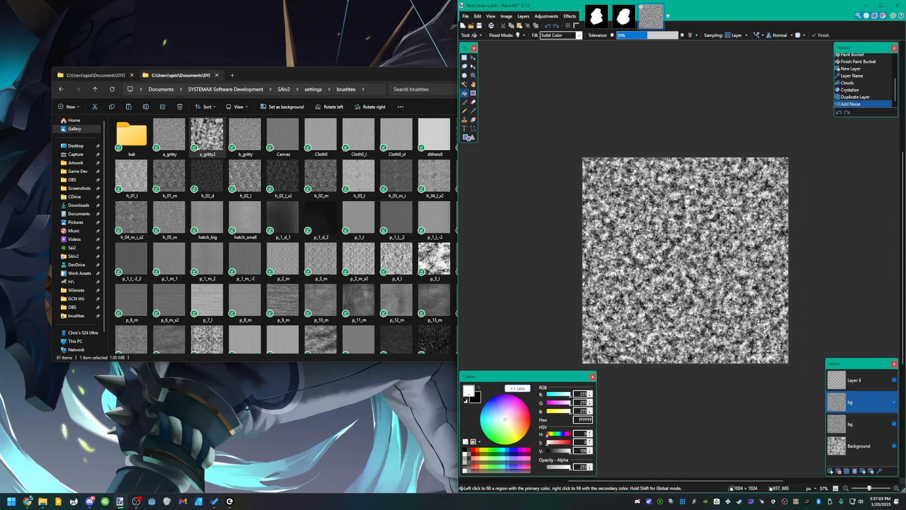
scroll(716, 296, "up", 6, "ctrl")
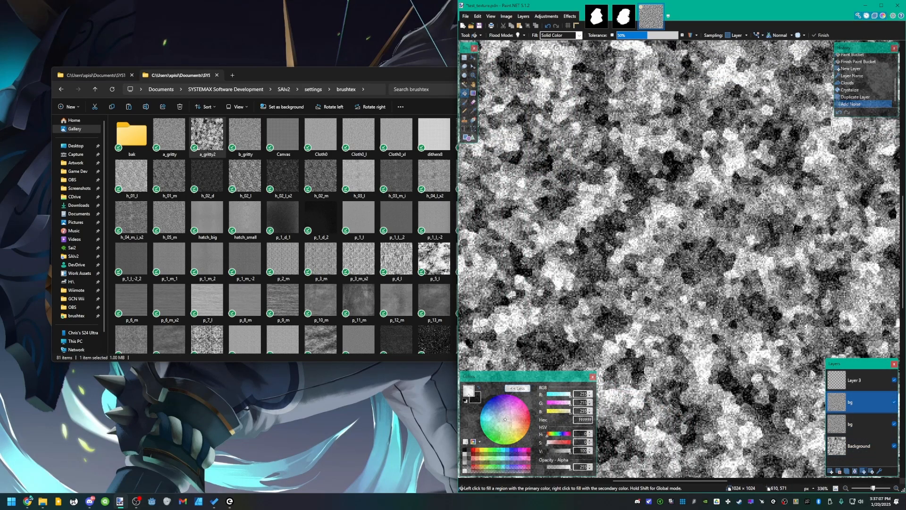
- Merge the noisy copy down into the bg layer, and duplicate the merged layer
left_click(854, 471)
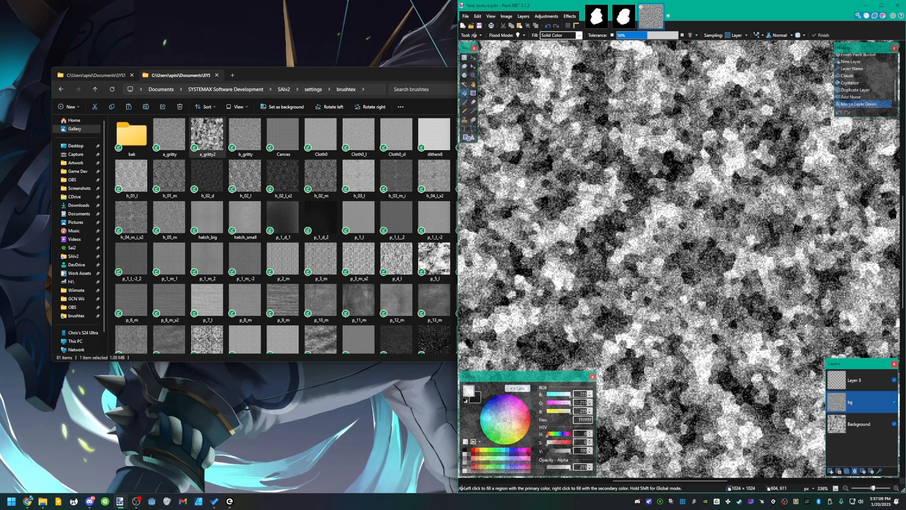
scroll(683, 321, "down", 3, "ctrl")
left_click(847, 471)
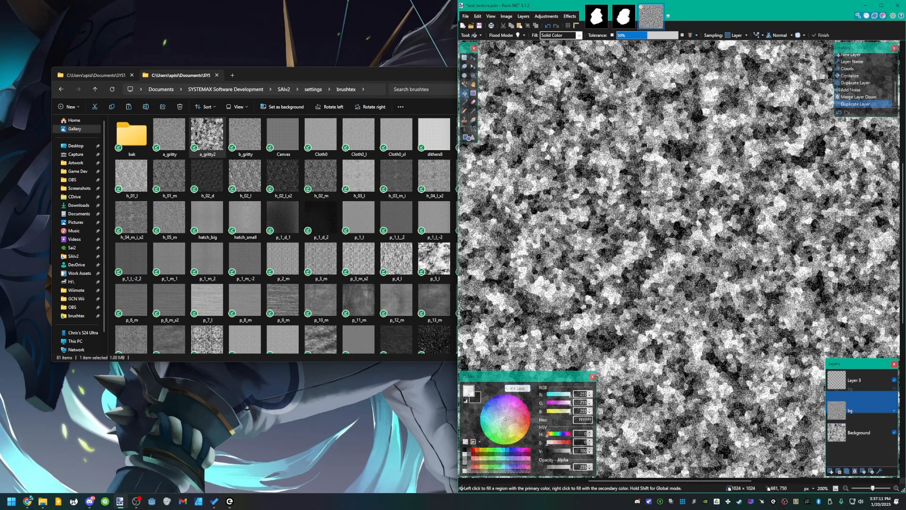
scroll(673, 212, "down", 3, "ctrl")
scroll(688, 261, "down", 3, "ctrl")
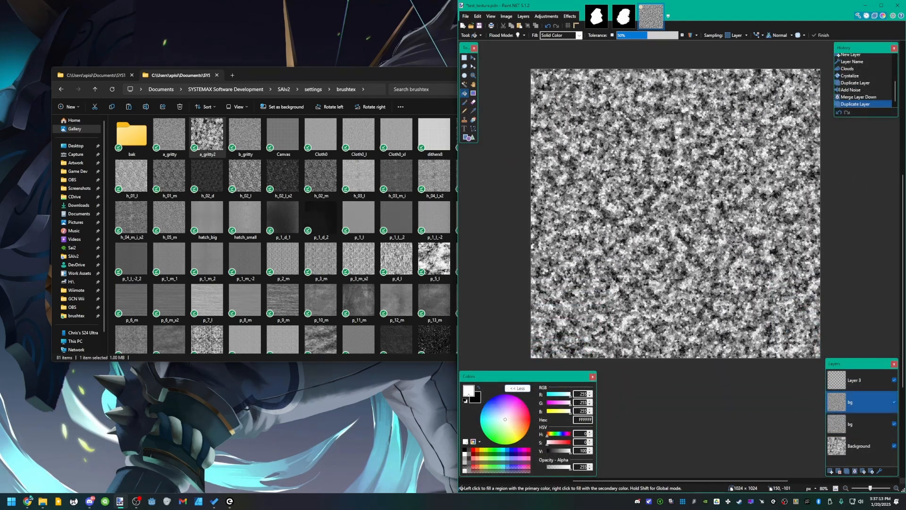
- Apply the Dents distortion to the upper bg layer, lowering detail to about 61, raising turbulence slightly and reducing the scale
left_click(570, 16)
mouse_move(579, 79)
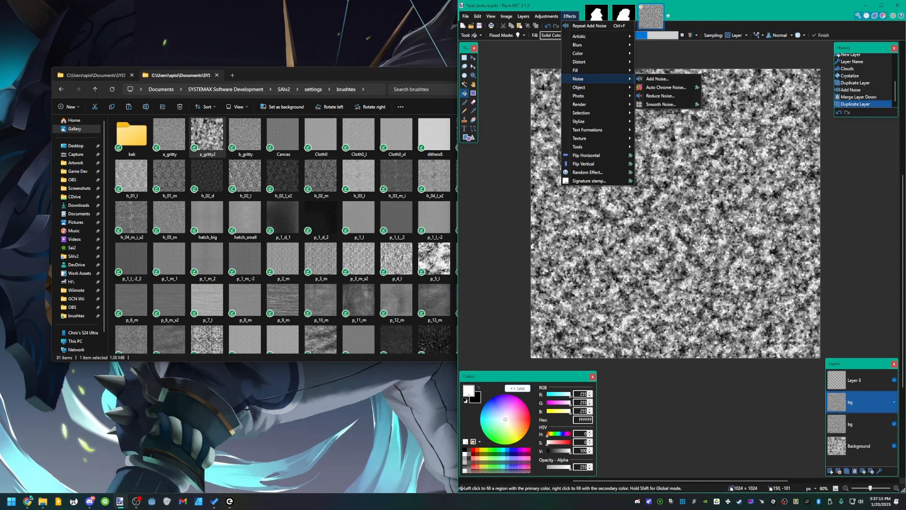
mouse_move(579, 96)
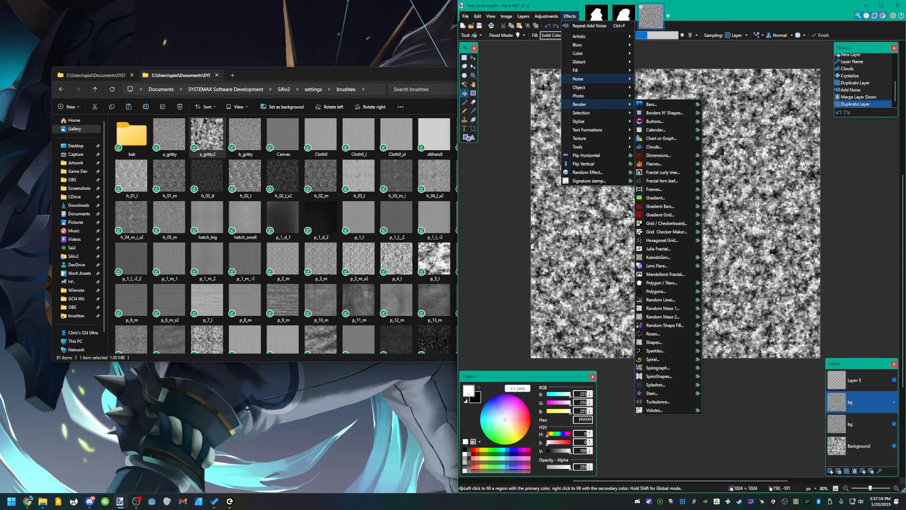
mouse_move(590, 79)
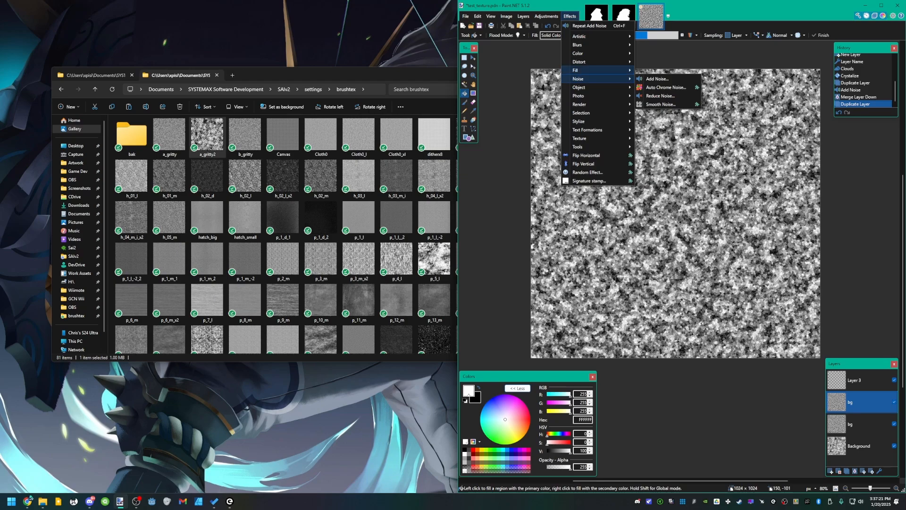
mouse_move(590, 62)
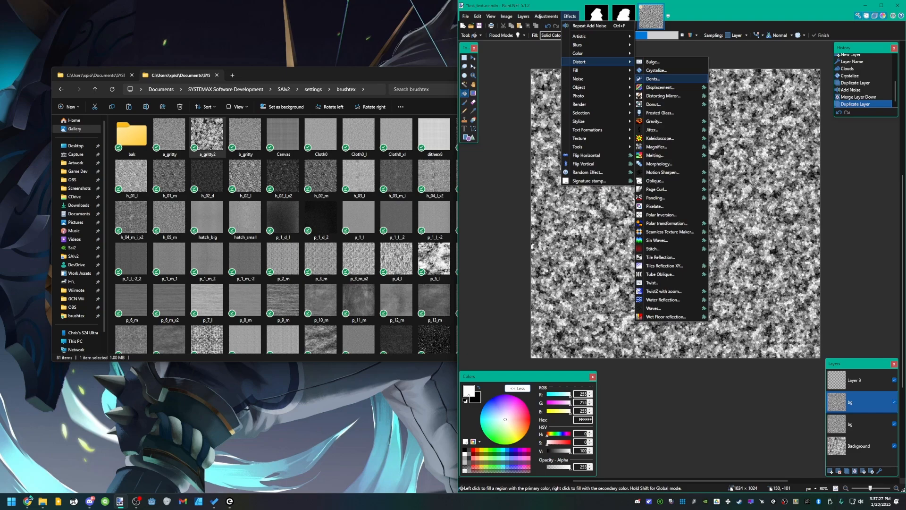
left_click(653, 79)
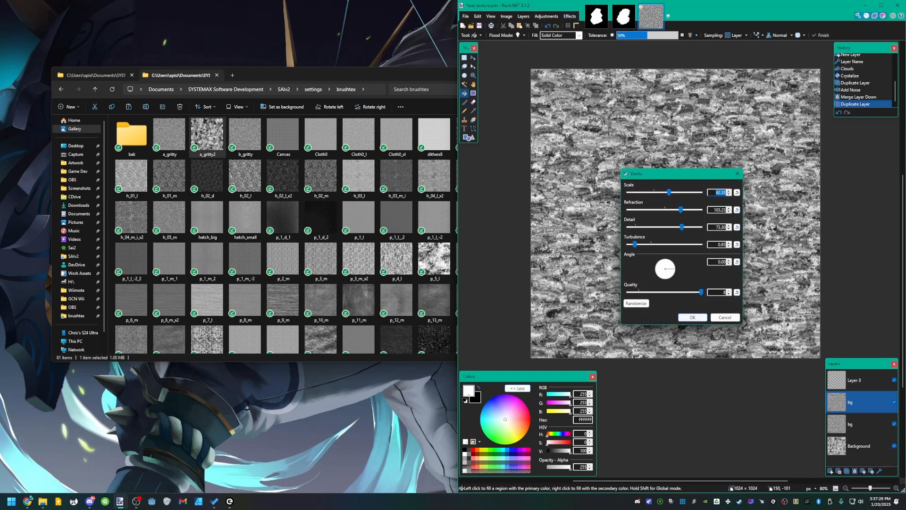
left_click_drag(680, 174, 428, 163)
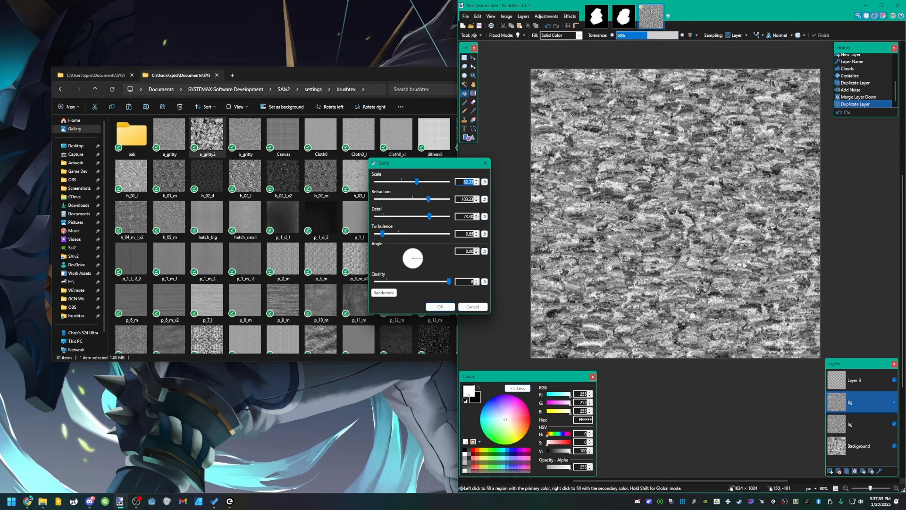
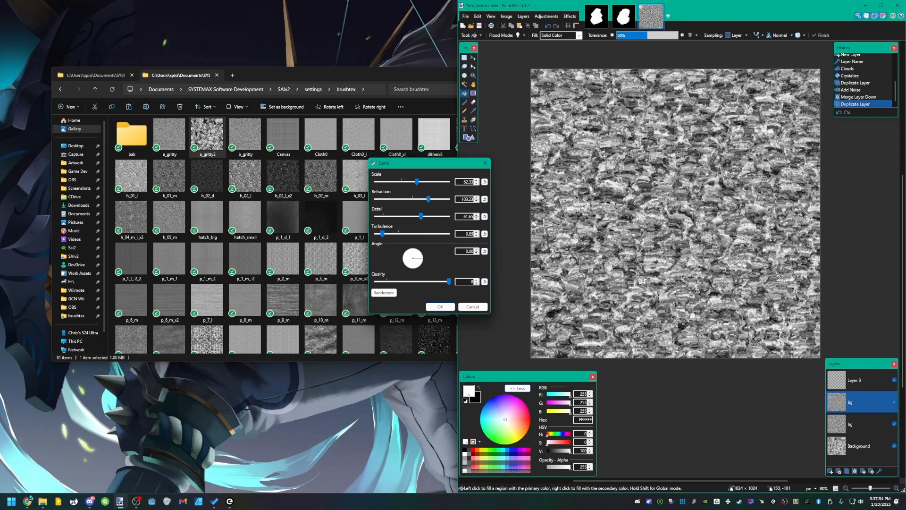
mouse_move(382, 233)
left_mouse_down()
mouse_move(394, 233)
mouse_move(383, 233)
left_mouse_up()
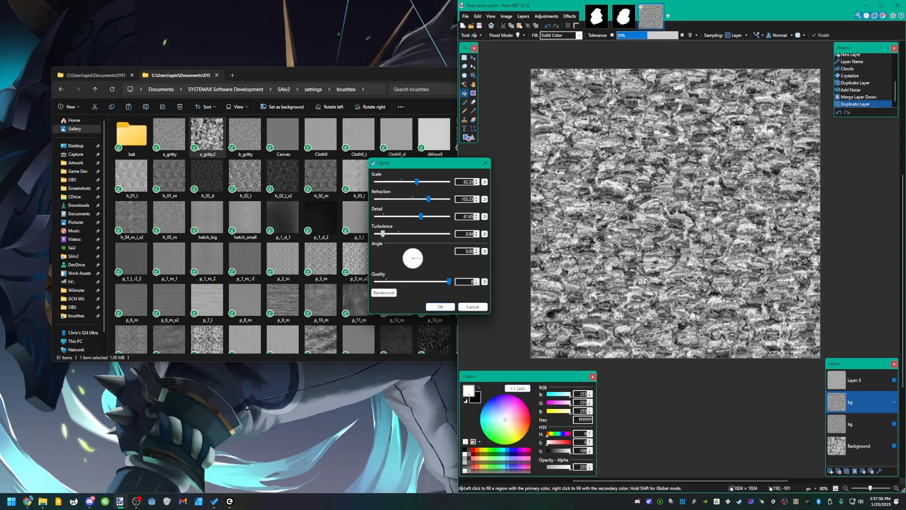
left_click_drag(417, 181, 411, 181)
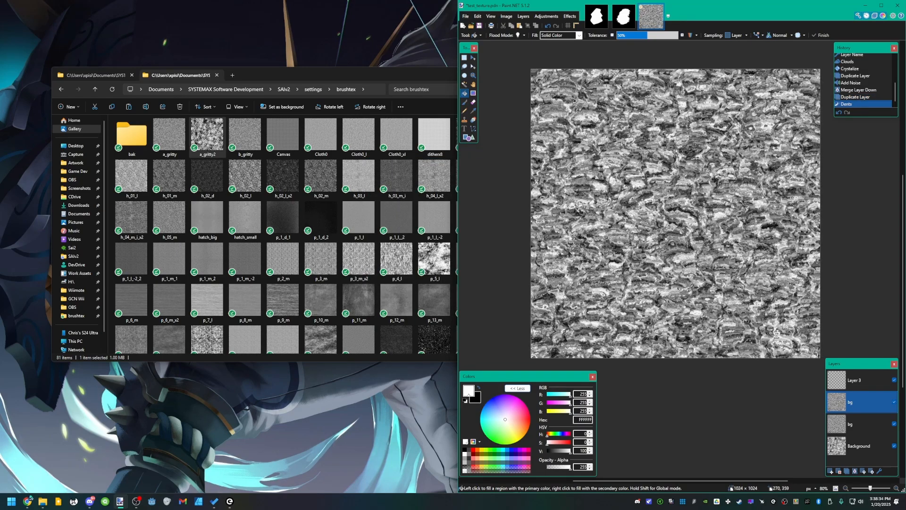
- Save the layered project, and save a flattened 8-bit BMP copy named test_texture in the brushtex folder
left_click(465, 16)
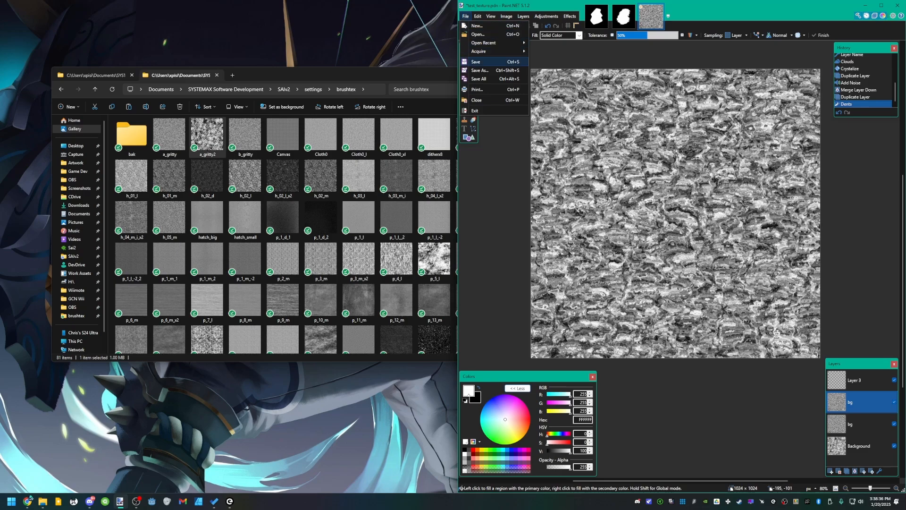
left_click(477, 61)
left_click(466, 16)
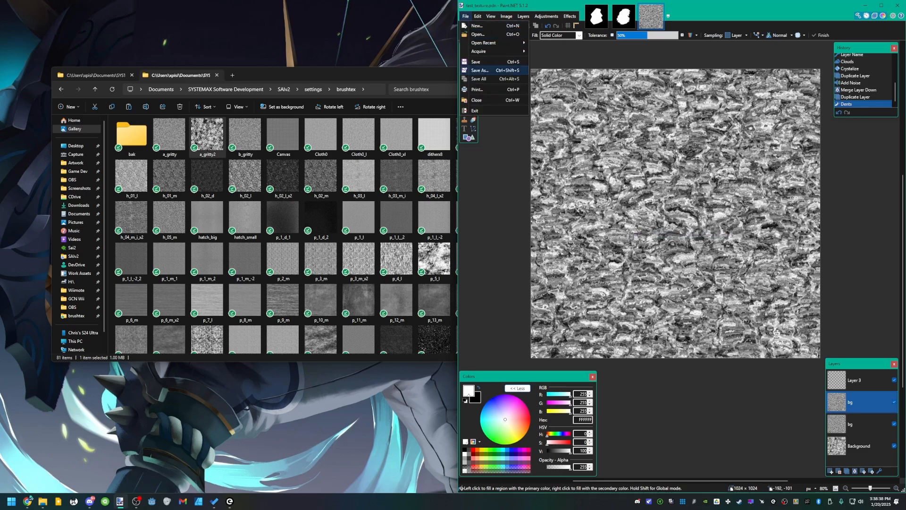
left_click(479, 70)
left_click(651, 305)
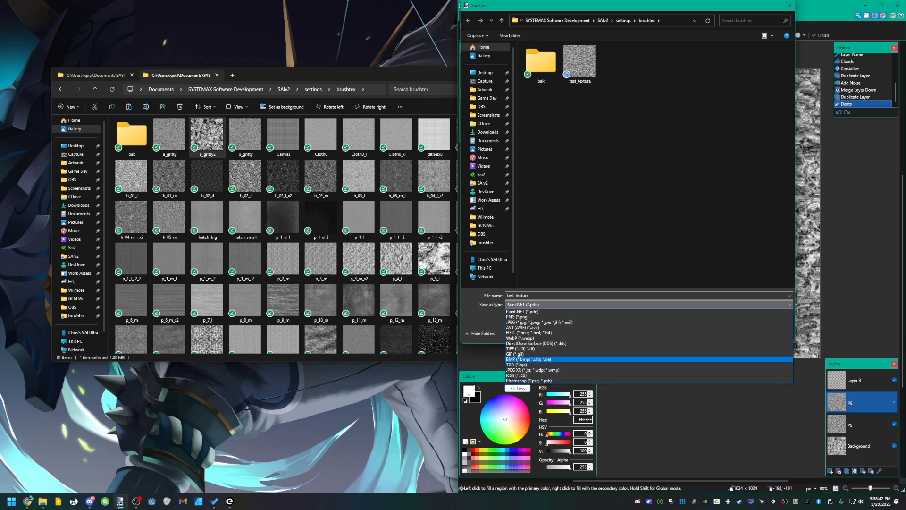
left_click(528, 359)
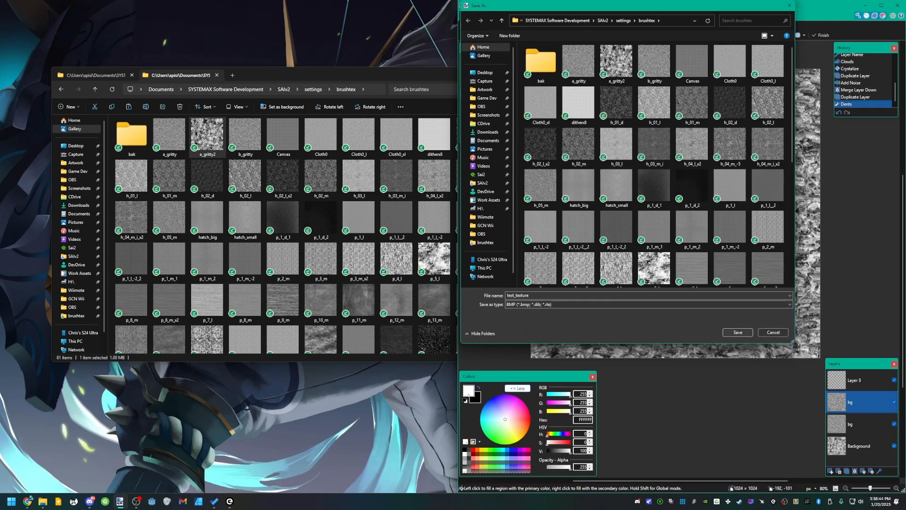
left_click(738, 333)
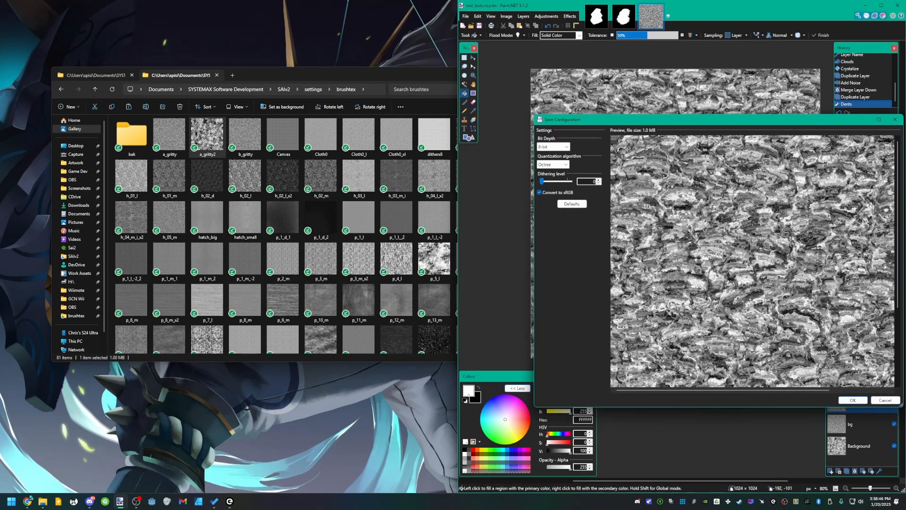
left_click(853, 400)
left_click(682, 263)
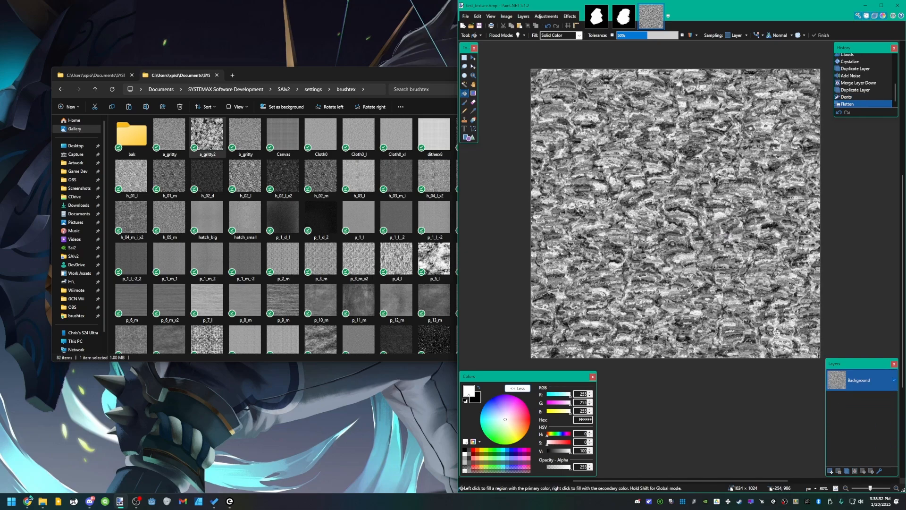
- Switch to PaintTool SAI and move its window aside to uncover the brushtex folder
left_click(104, 501)
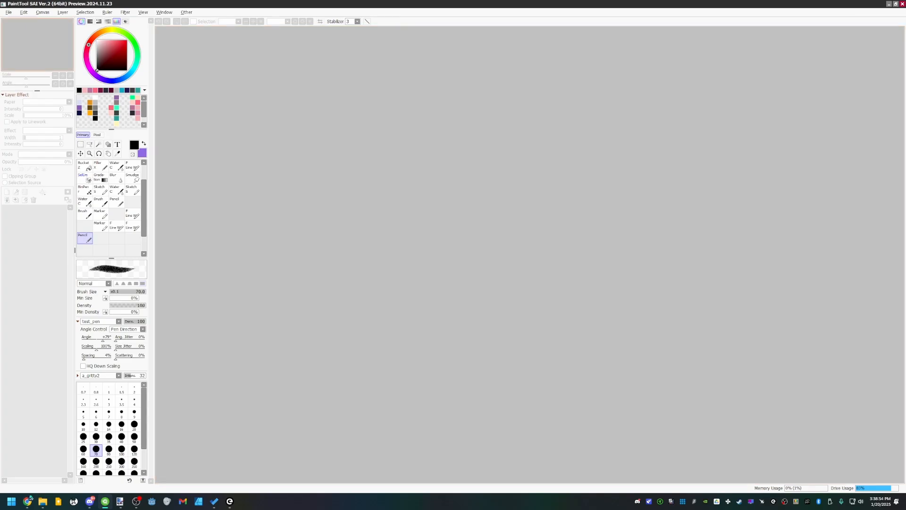
left_click(9, 12)
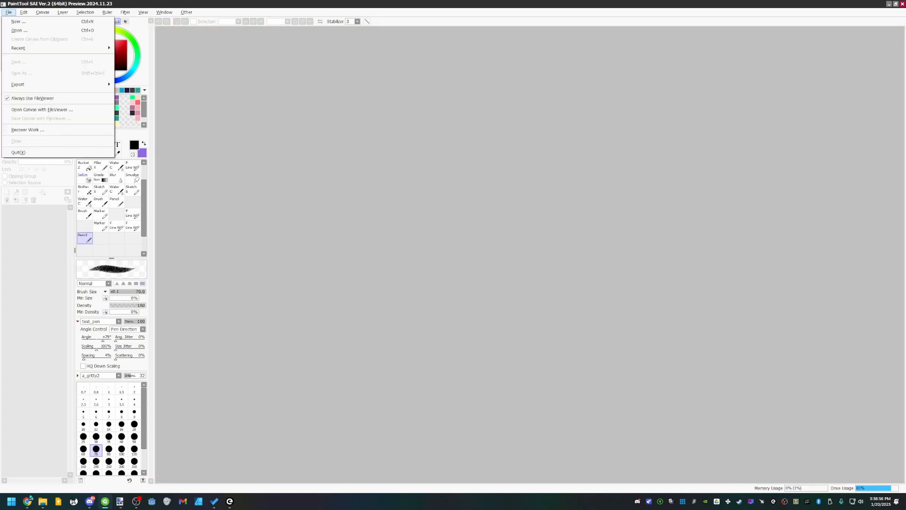
left_click(8, 13)
left_click_drag(91, 4, 512, 227)
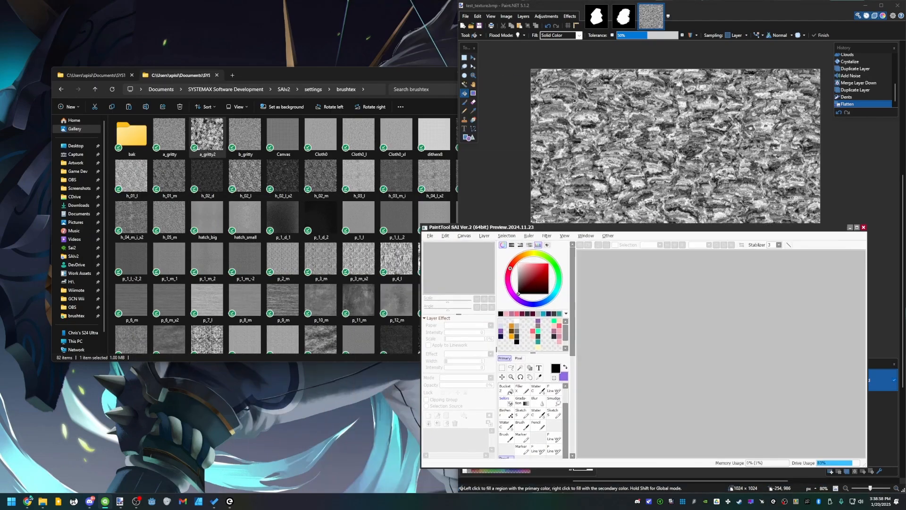
- Look through the brushtex folder for the saved test_texture file
left_click(435, 193)
scroll(359, 259, "down", 3)
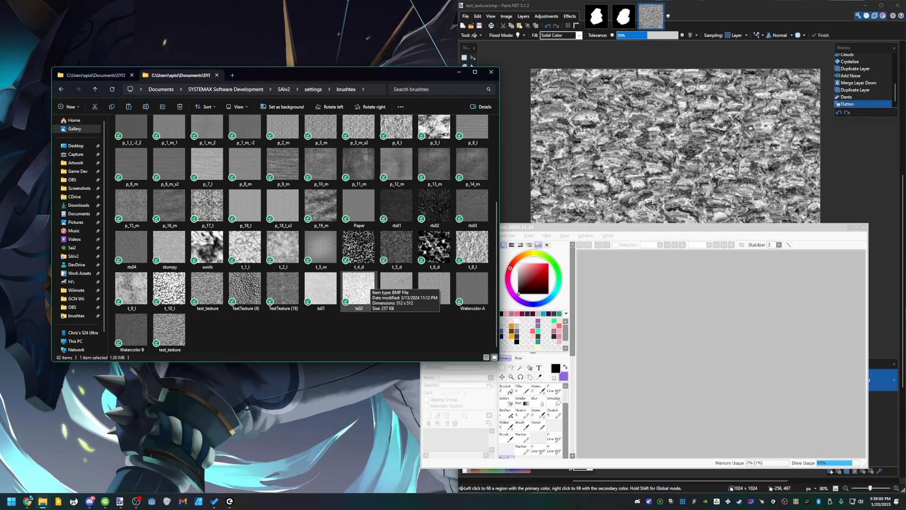
left_click(359, 319)
scroll(358, 319, "up", 3)
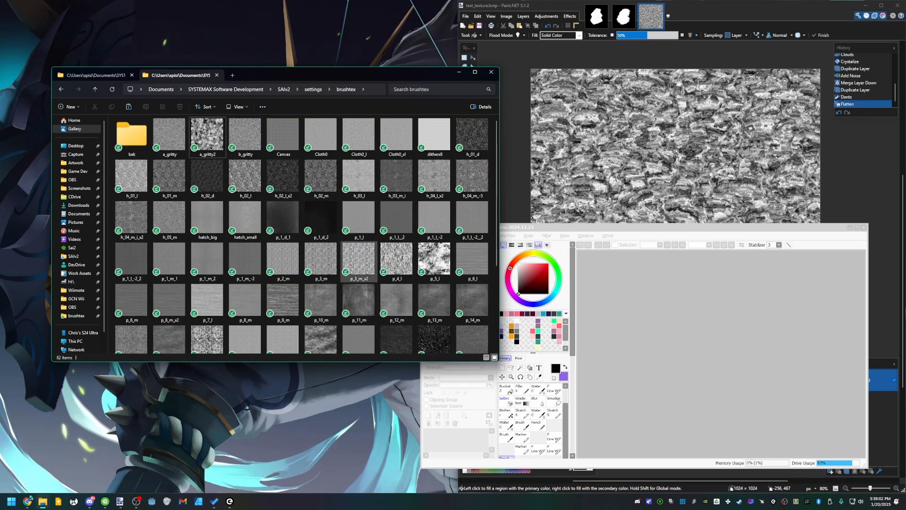
scroll(359, 219, "down", 3)
scroll(359, 219, "up", 3)
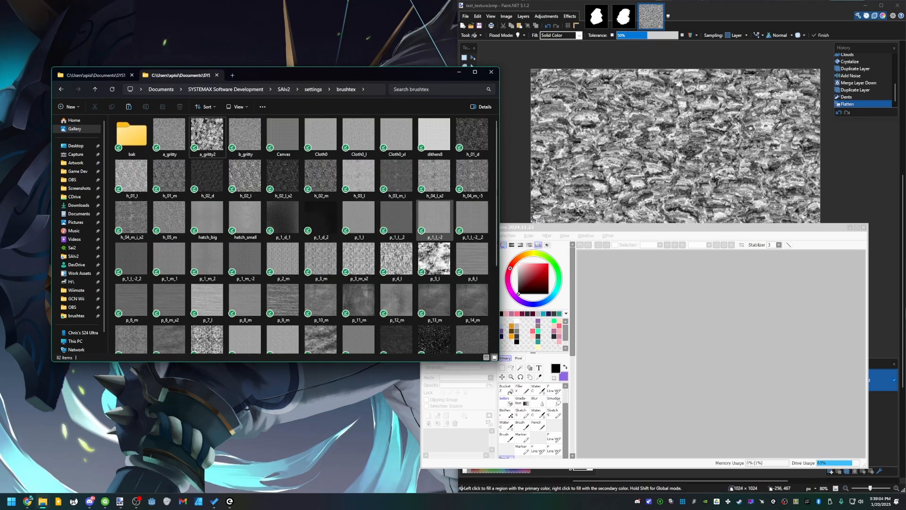
- Maximize PaintTool SAI, create a 6000 × 6000 pixel canvas at 300 pixels/inch, and add a second layer
left_click(613, 227)
left_click_drag(613, 227, 523, 173)
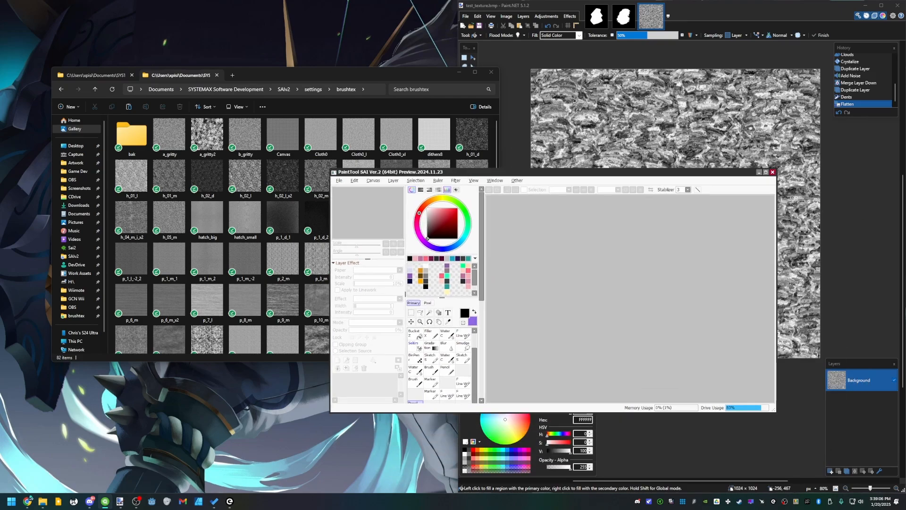
double_click(522, 172)
left_click(8, 12)
left_click(18, 21)
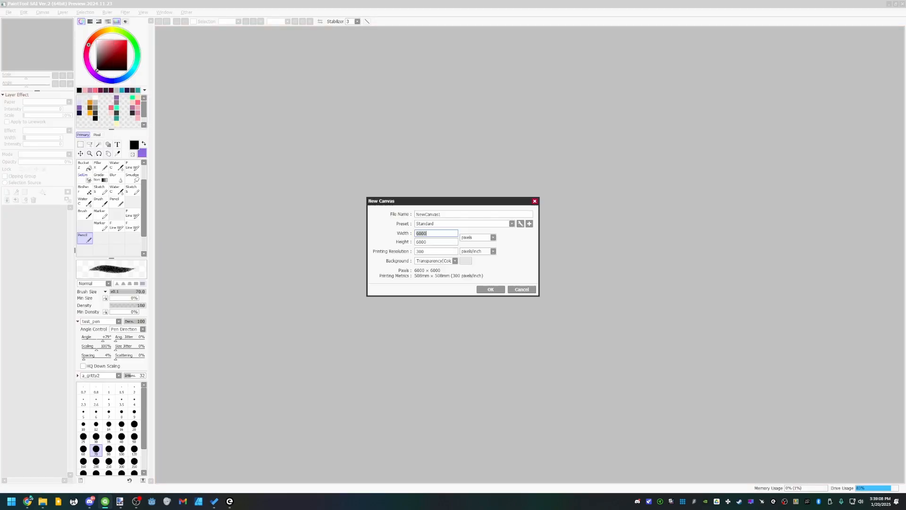
key("Return")
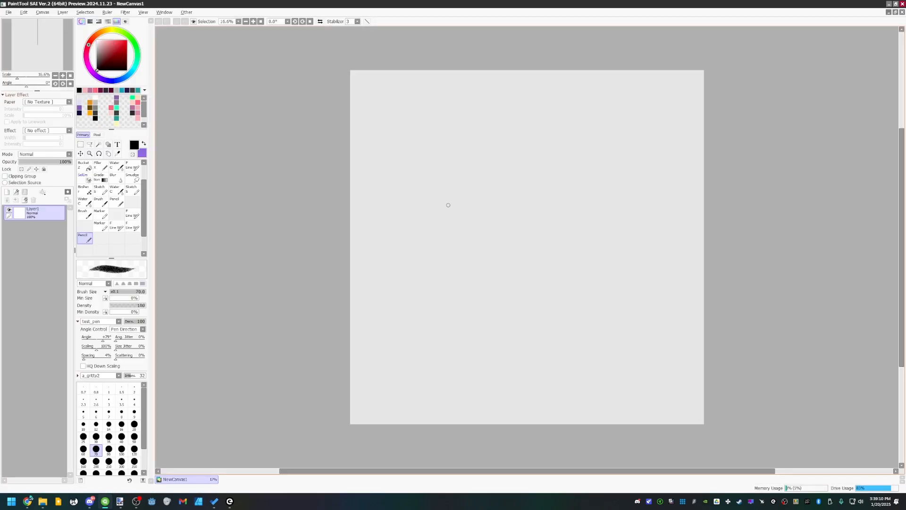
scroll(456, 223, "up", 7)
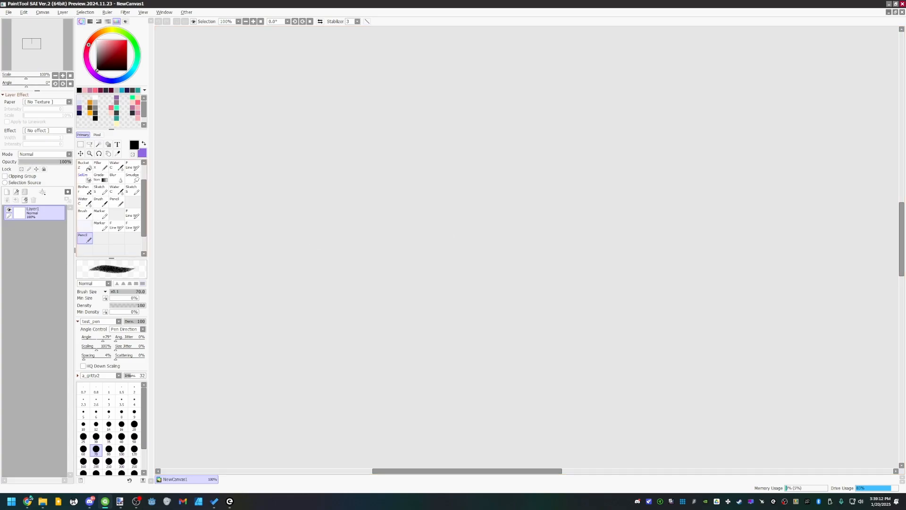
left_click(7, 192)
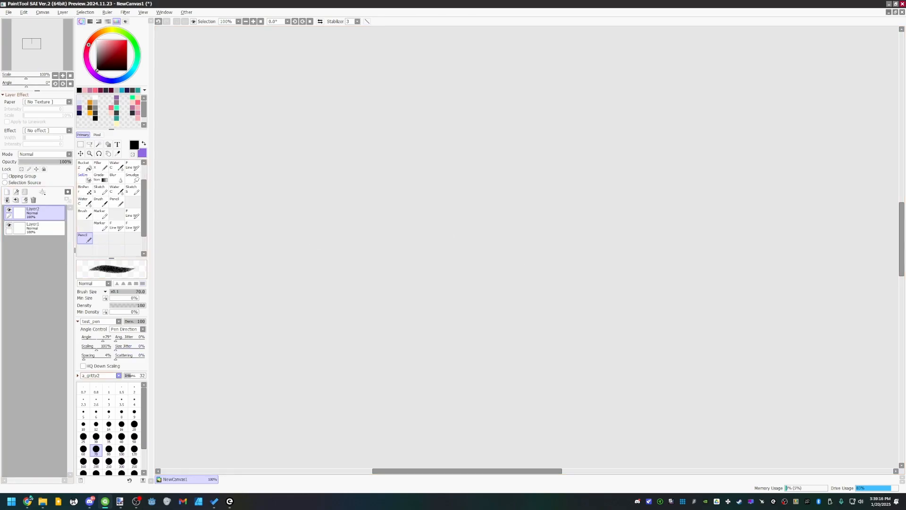
- Set the custom pencil's brush texture to test_texture and draw large looping test strokes across the canvas
left_click(118, 375)
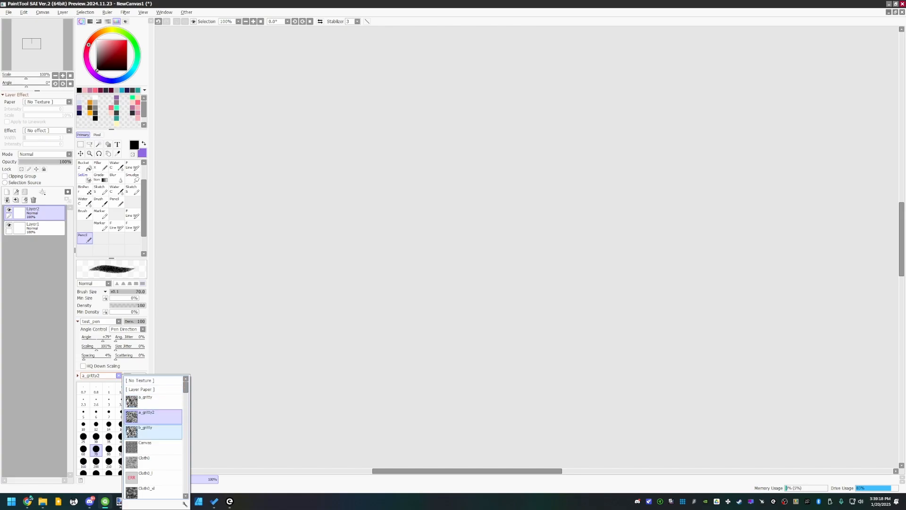
scroll(156, 437, "down", 10)
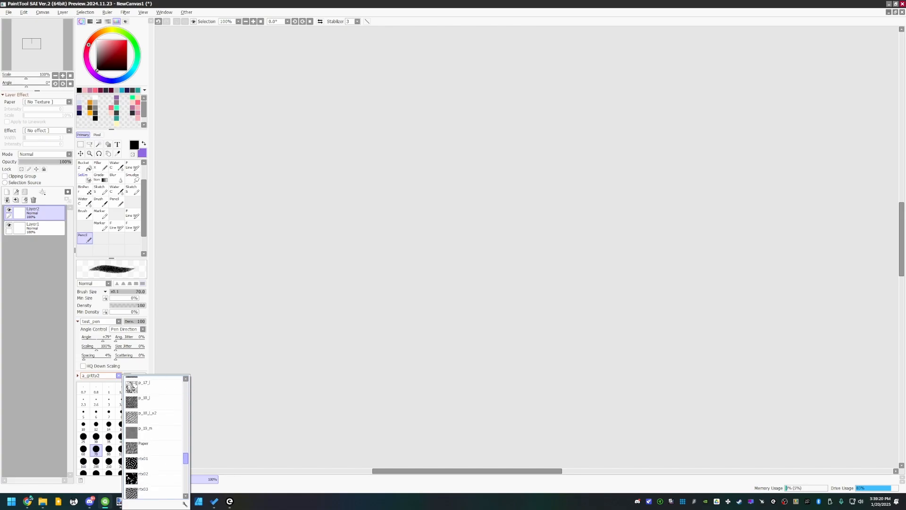
left_click(150, 430)
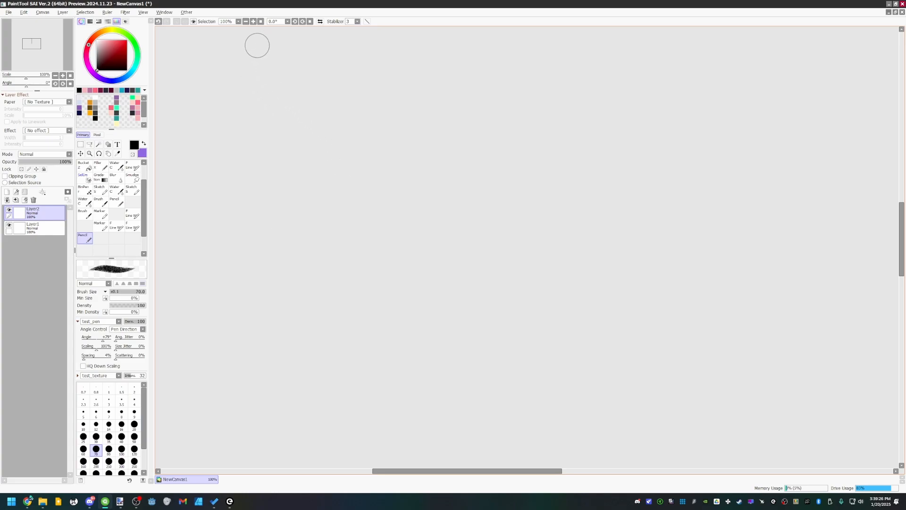
mouse_move(286, 176)
left_mouse_down()
mouse_move(326, 179)
mouse_move(333, 336)
mouse_move(505, 160)
mouse_move(519, 172)
mouse_move(477, 264)
mouse_move(543, 263)
left_mouse_up()
mouse_move(597, 207)
left_mouse_down()
mouse_move(657, 265)
mouse_move(720, 177)
left_mouse_up()
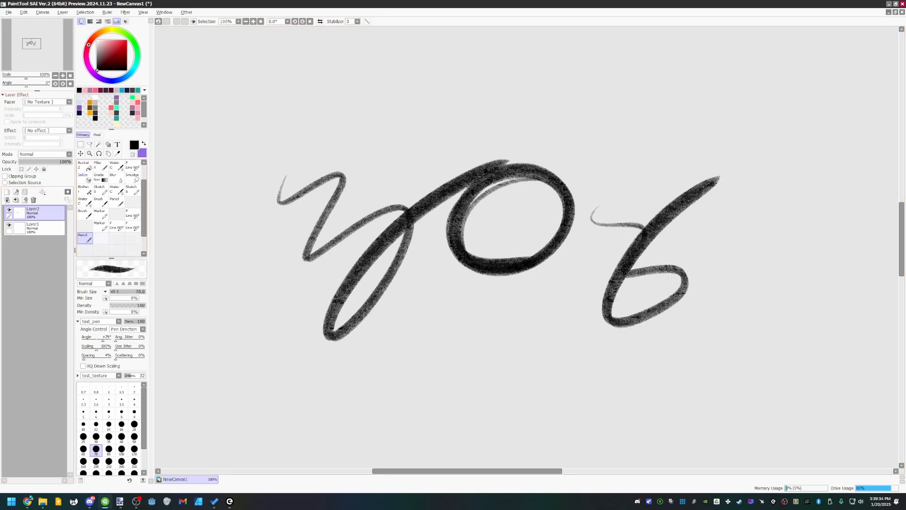
- Add a new Air Brush tool in the empty slot beside the custom pencil and set its texture to test_texture
left_click(101, 238)
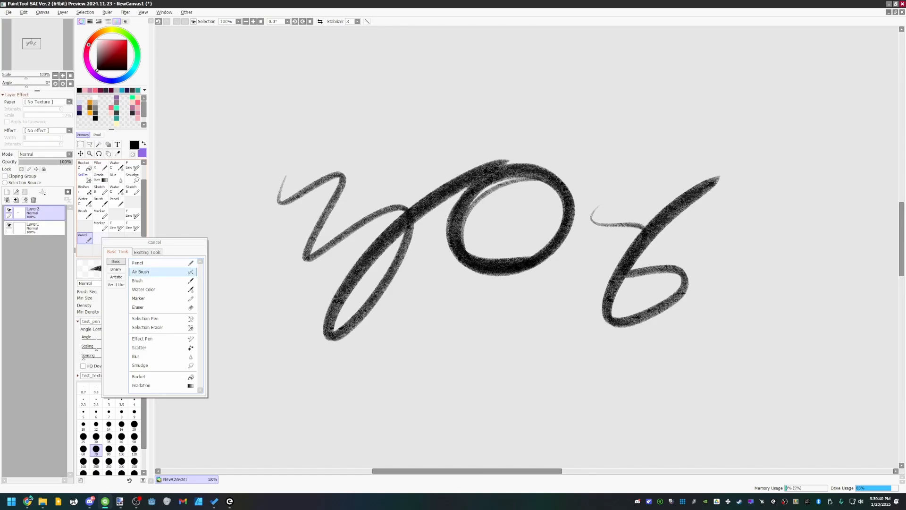
left_click(142, 272)
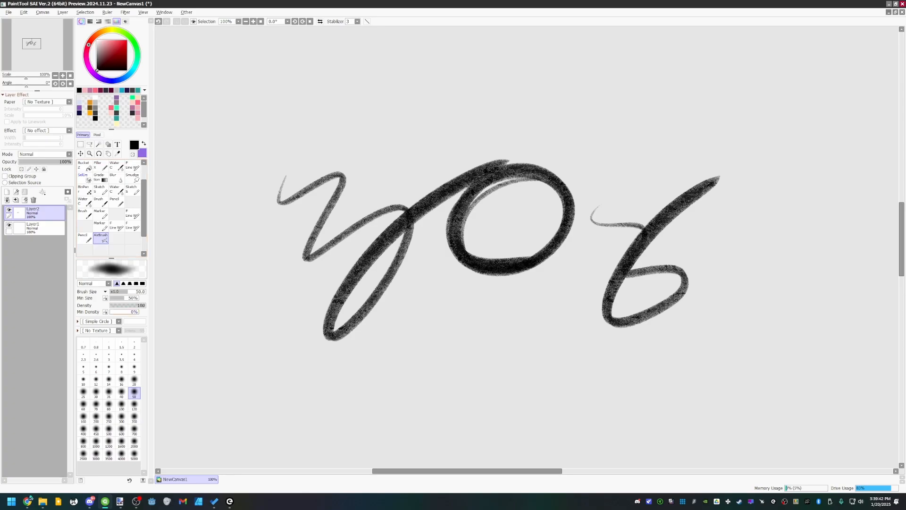
left_click(119, 321)
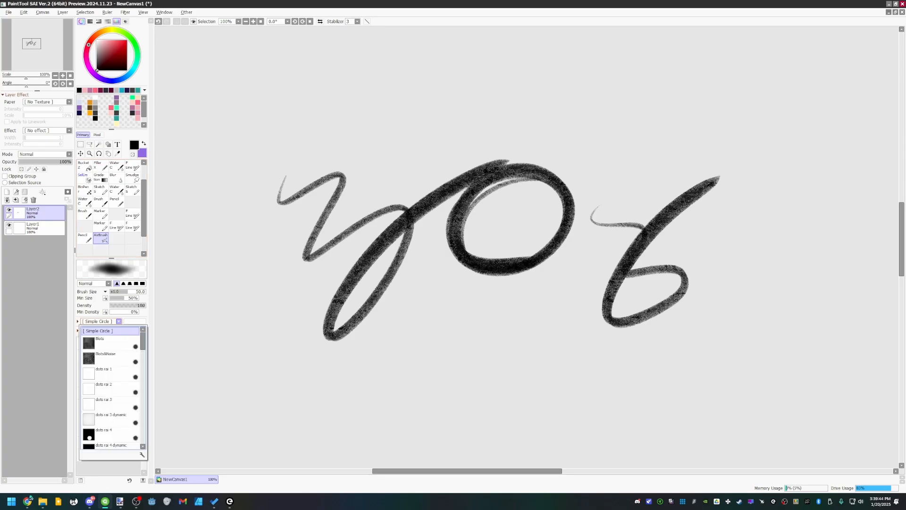
left_click(119, 321)
left_click(115, 330)
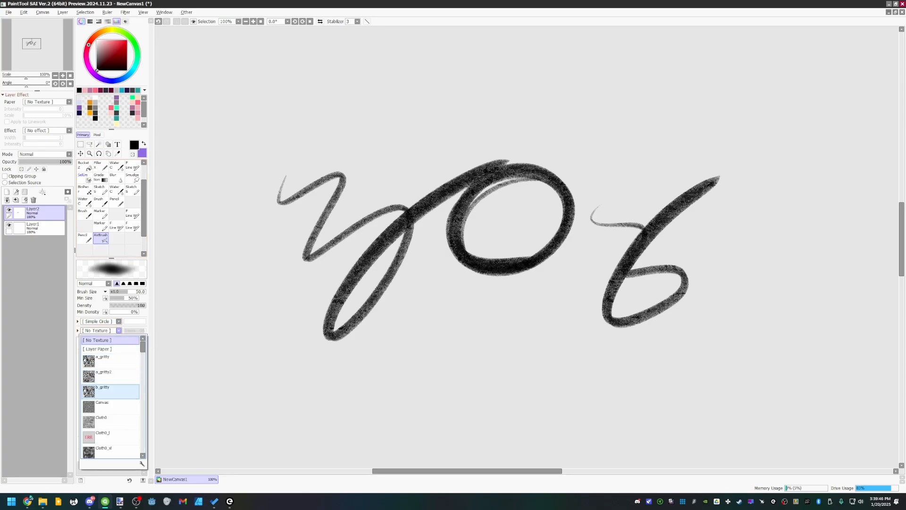
scroll(111, 392, "down", 10)
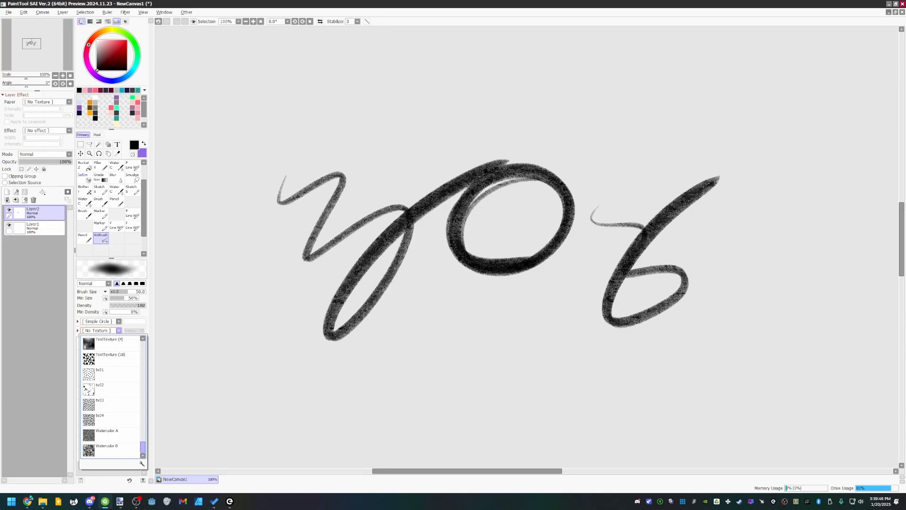
scroll(111, 375, "up", 3)
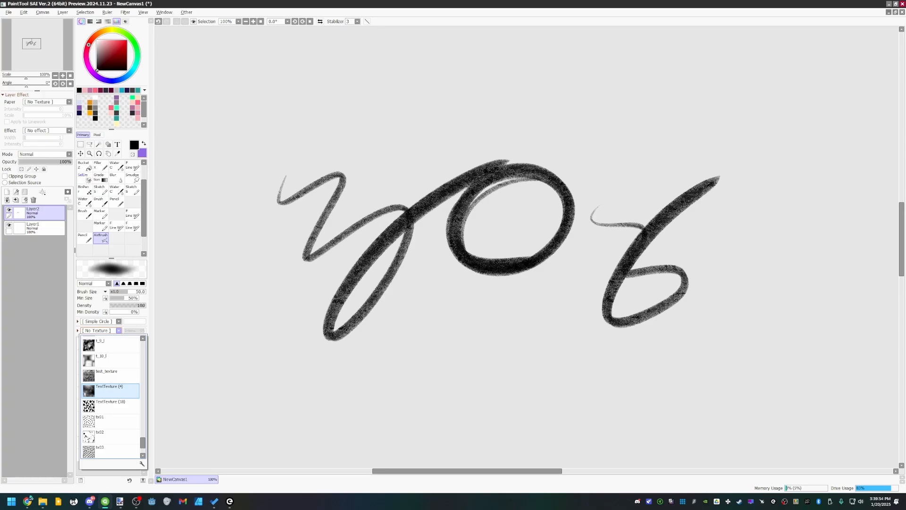
left_click(109, 375)
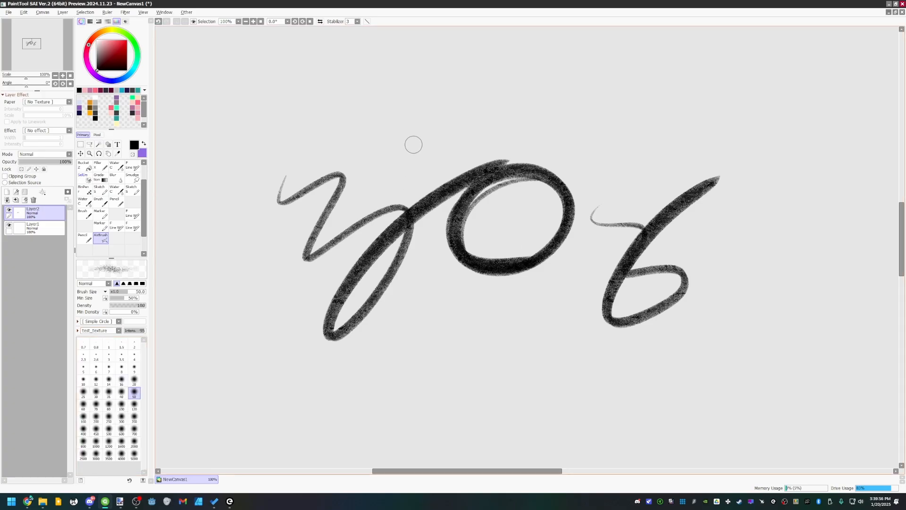
- Enlarge the airbrush to size 400 and paint a round textured patch above the looping strokes
key("bracketright")
key("bracketright")
key("bracketright")
key("bracketright")
key("bracketright")
key("bracketright")
key("bracketright")
key("bracketright")
key("bracketright")
key("bracketright")
key("bracketright")
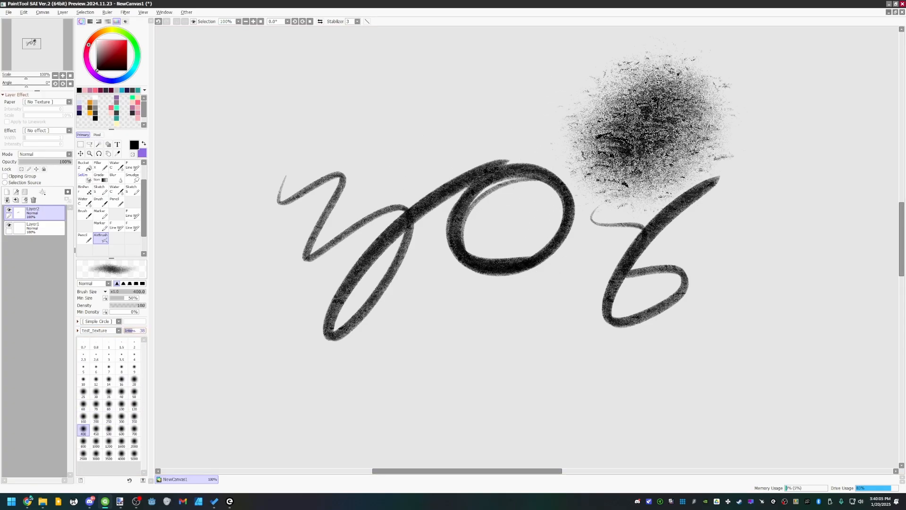
- Set the airbrush's texture intensity to 52 and paint a wide soft patch and a dense dark patch on the canvas
mouse_move(132, 330)
left_mouse_down()
mouse_move(145, 330)
mouse_move(136, 330)
left_mouse_up()
mouse_move(514, 318)
left_mouse_down()
mouse_move(404, 381)
mouse_move(505, 314)
mouse_move(522, 407)
mouse_move(576, 405)
mouse_move(656, 382)
left_mouse_up()
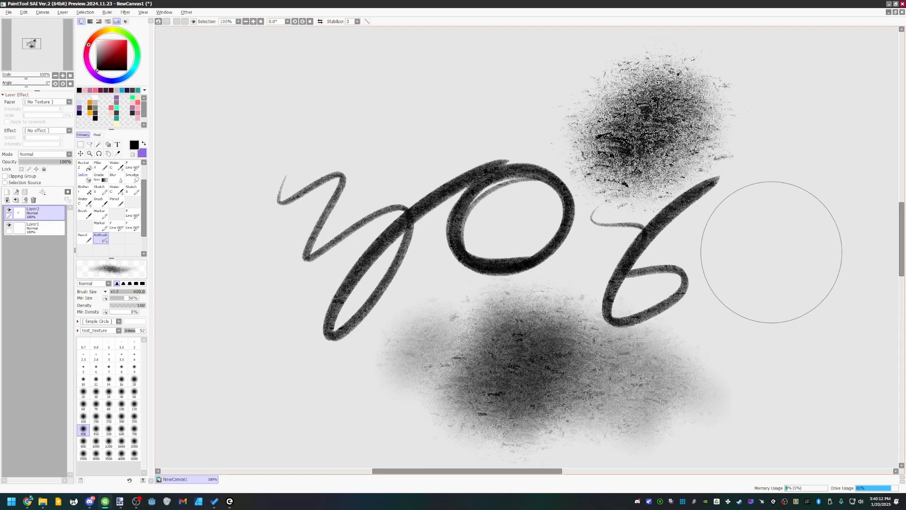
scroll(598, 367, "up", 3)
scroll(504, 220, "down", 5)
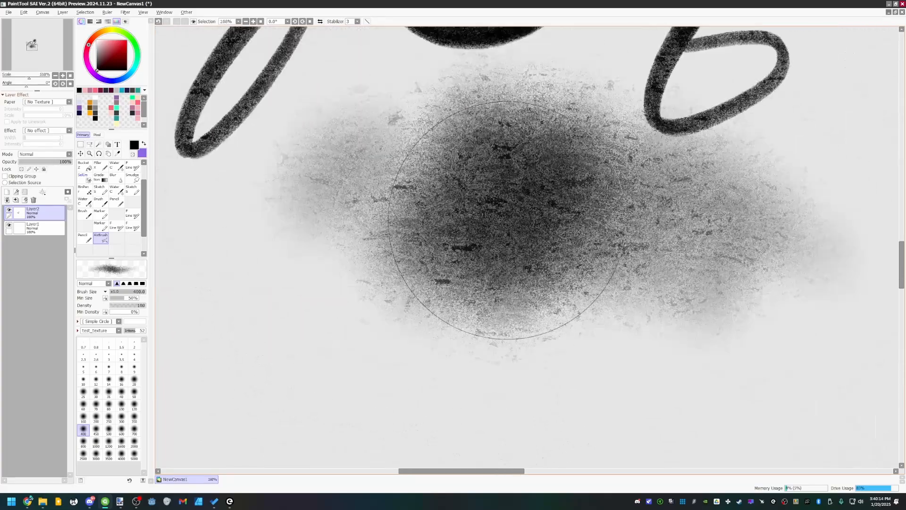
mouse_move(275, 241)
left_mouse_down()
mouse_move(402, 265)
mouse_move(397, 295)
mouse_move(364, 258)
mouse_move(384, 263)
mouse_move(391, 278)
mouse_move(364, 239)
left_mouse_up()
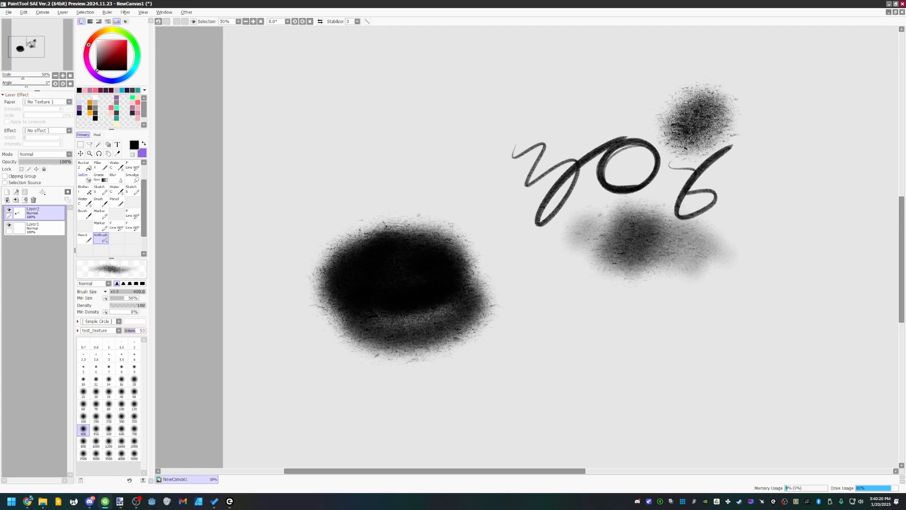
- Set the airbrush's texture intensity to 100 and brush a broad zigzag band above the dense dark patch
left_click_drag(135, 330, 146, 331)
mouse_move(285, 148)
left_mouse_down()
mouse_move(278, 164)
mouse_move(328, 182)
mouse_move(395, 159)
mouse_move(485, 89)
mouse_move(558, 77)
left_mouse_up()
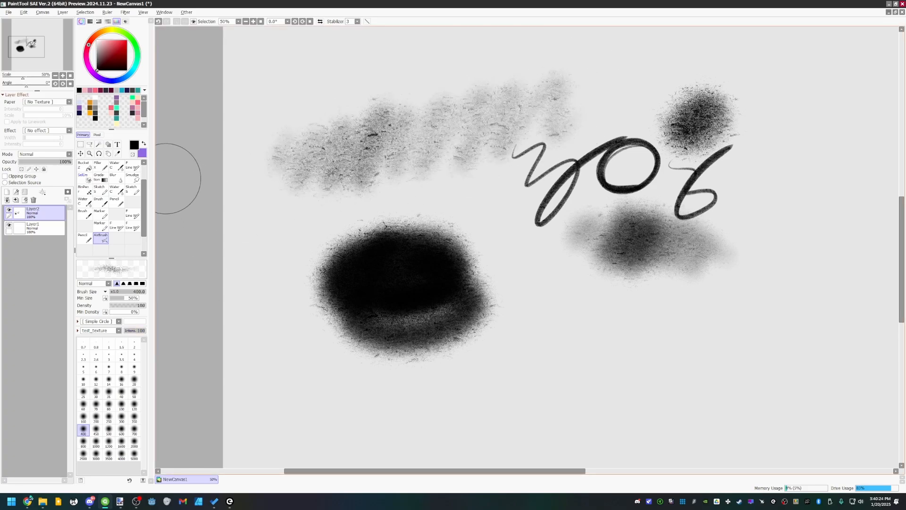
- Switch the foreground color to white, enlarge the airbrush to size 800, and paint a large textured white patch
left_click_drag(97, 71, 97, 40)
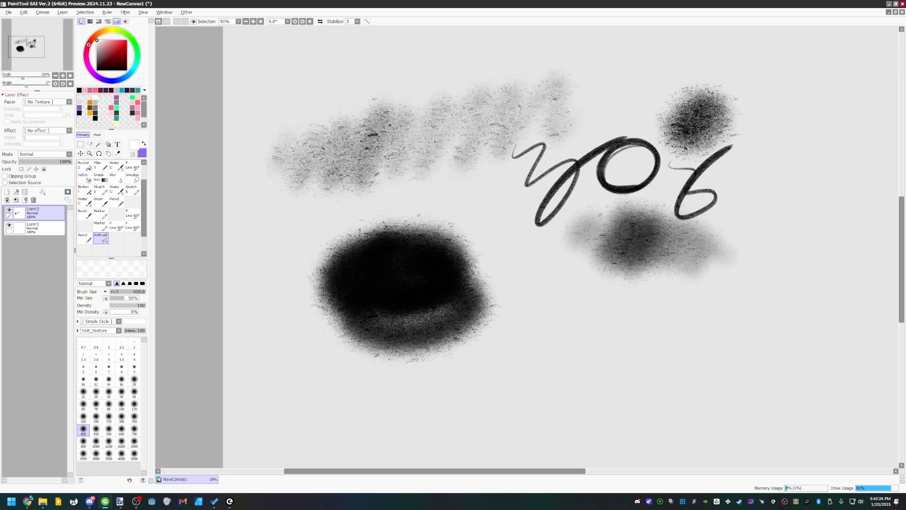
mouse_move(693, 371)
left_mouse_down()
mouse_move(610, 336)
mouse_move(461, 300)
mouse_move(486, 316)
mouse_move(518, 299)
mouse_move(543, 312)
mouse_move(550, 334)
mouse_move(594, 302)
mouse_move(548, 285)
mouse_move(503, 325)
mouse_move(495, 268)
left_mouse_up()
key("bracketleft")
key("bracketleft")
key("bracketright")
key("bracketright")
key("bracketright")
key("bracketright")
key("bracketright")
key("bracketright")
key("bracketright")
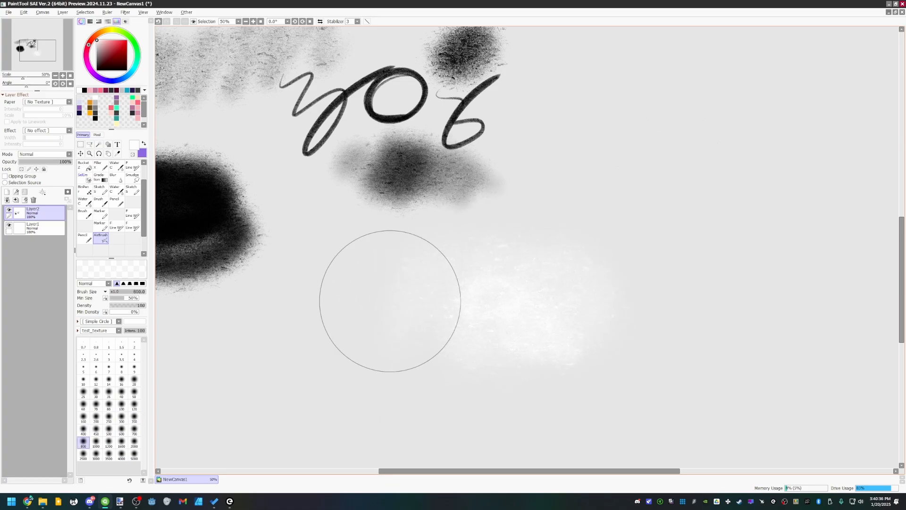
- Pick a dark teal and a grey foreground color in turn, and reduce the airbrush size to 120
left_click(136, 64)
left_click(115, 61)
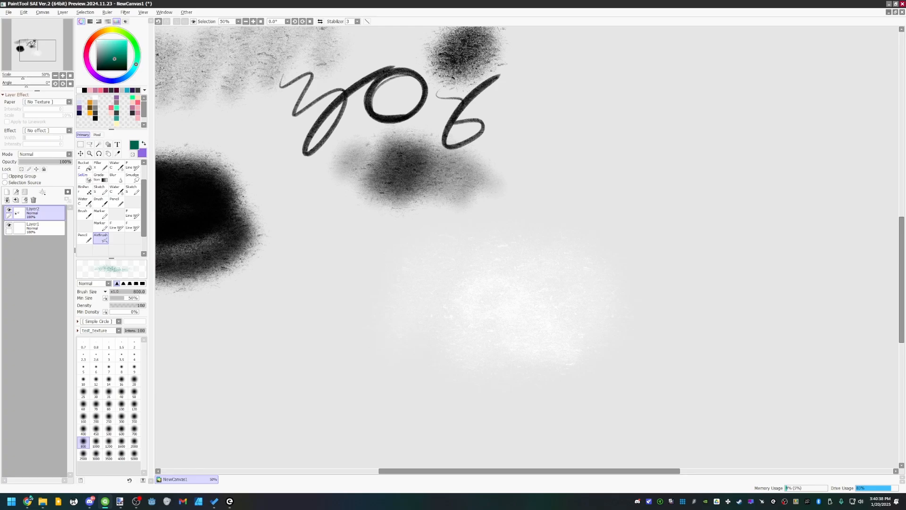
key("bracketleft")
key("bracketleft")
key("bracketleft")
key("bracketleft")
key("bracketleft")
key("bracketleft")
key("bracketleft")
key("bracketleft")
key("bracketleft")
key("bracketleft")
key("bracketleft")
left_click(116, 102)
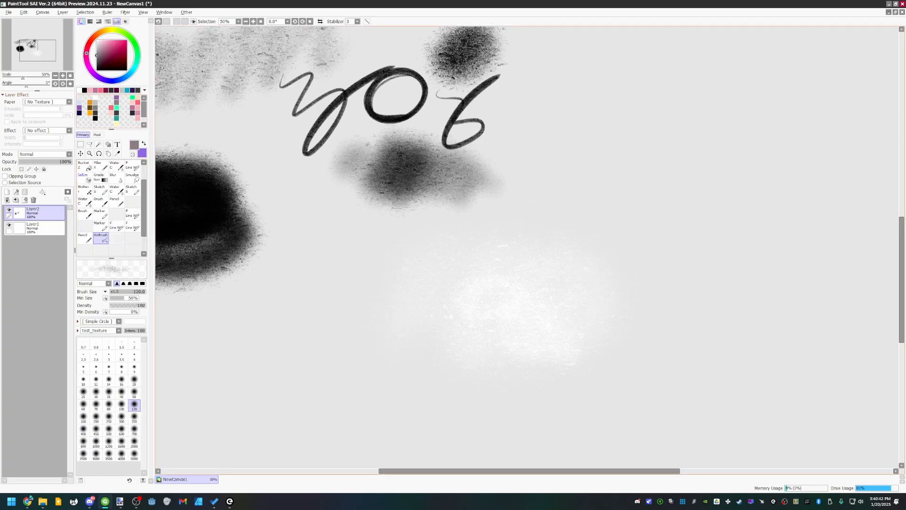
key("n")
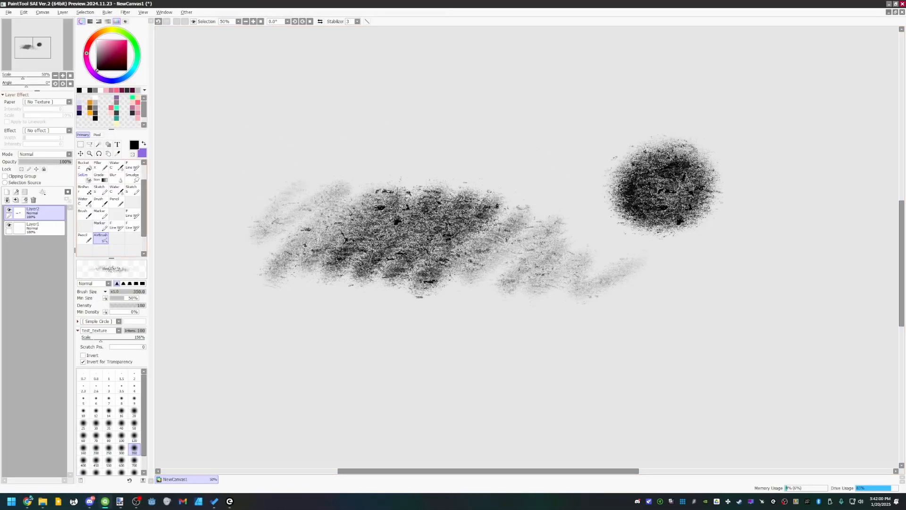
- Switch from the custom pencil to the Sketch brush and draw test strokes over the airbrushed area
left_click(84, 239)
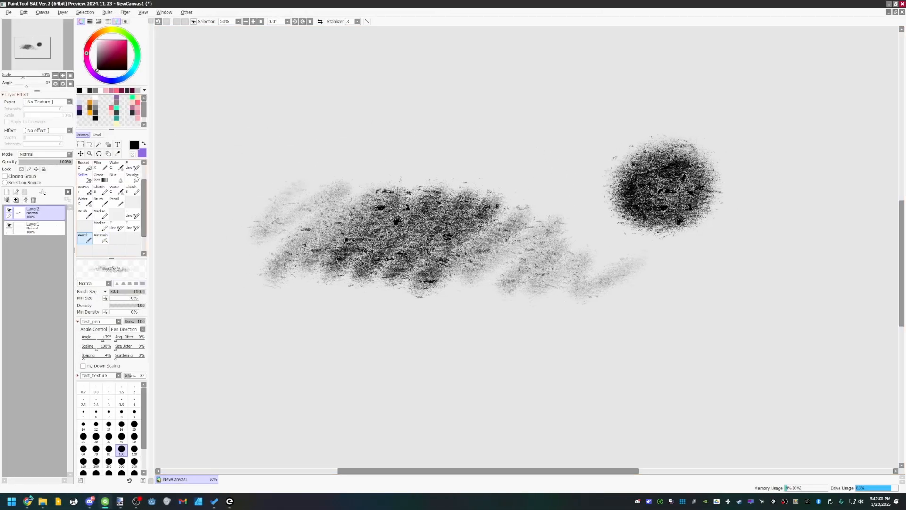
left_click_drag(143, 208, 144, 194)
key("s")
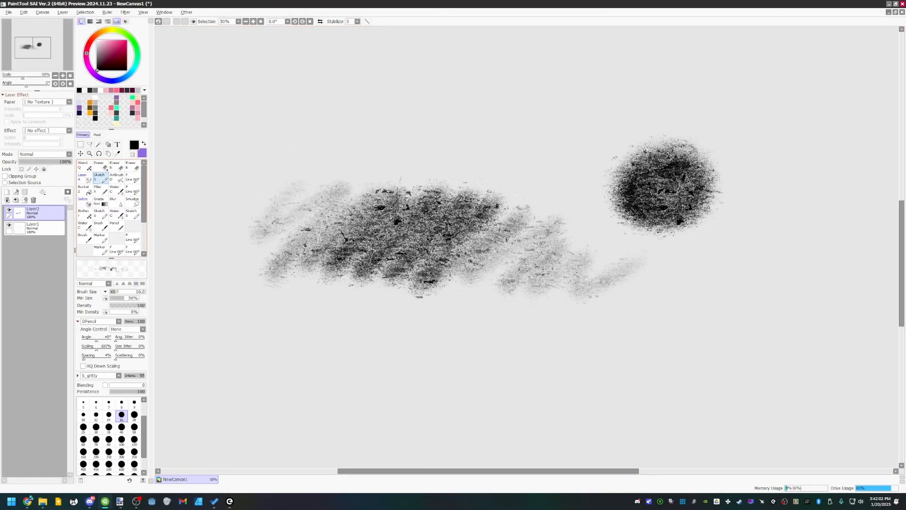
key("Page_Up")
key("Page_Up")
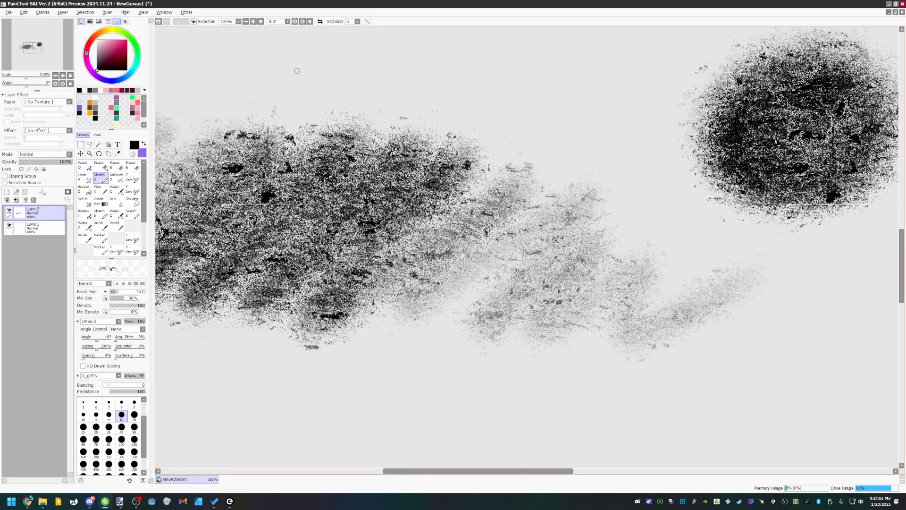
left_click_drag(298, 71, 190, 399)
left_click_drag(431, 298, 422, 203)
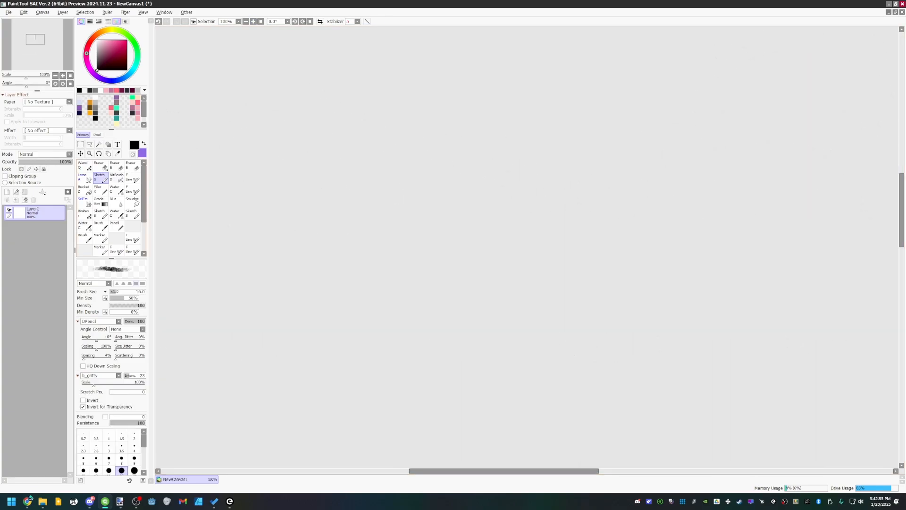
- Draw a long wavy test line with the Sketch brush, building pressure from light to dark
left_click_drag(360, 454, 385, 123)
mouse_move(217, 224)
left_mouse_down()
mouse_move(337, 192)
mouse_move(384, 211)
mouse_move(448, 204)
mouse_move(539, 173)
mouse_move(623, 200)
left_mouse_up()
left_click_drag(567, 174, 513, 253)
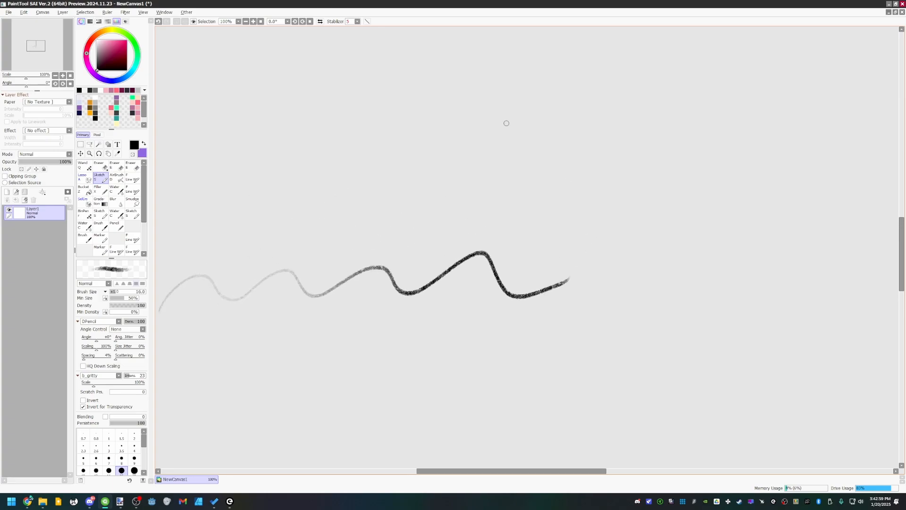
- Sketch overlapping light ellipses above the wavy line and cross them with several long diagonal guide lines
mouse_move(427, 127)
left_mouse_down()
mouse_move(397, 201)
mouse_move(417, 212)
left_mouse_up()
mouse_move(452, 112)
left_mouse_down()
mouse_move(380, 127)
mouse_move(360, 217)
mouse_move(567, 105)
left_mouse_up()
left_click_drag(298, 238, 549, 114)
left_click_drag(315, 175, 570, 149)
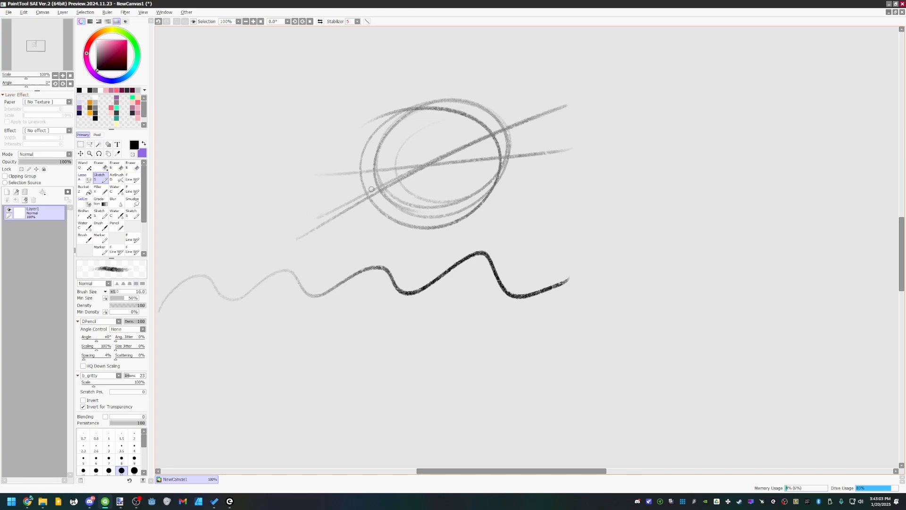
left_click_drag(314, 213, 578, 145)
- Layer overlapping diagonal strokes with short cross-hatching beside the ellipses, and sketch small overlapping circles over the wavy line
left_click_drag(516, 253, 693, 164)
left_click_drag(510, 263, 715, 160)
left_click_drag(583, 221, 716, 165)
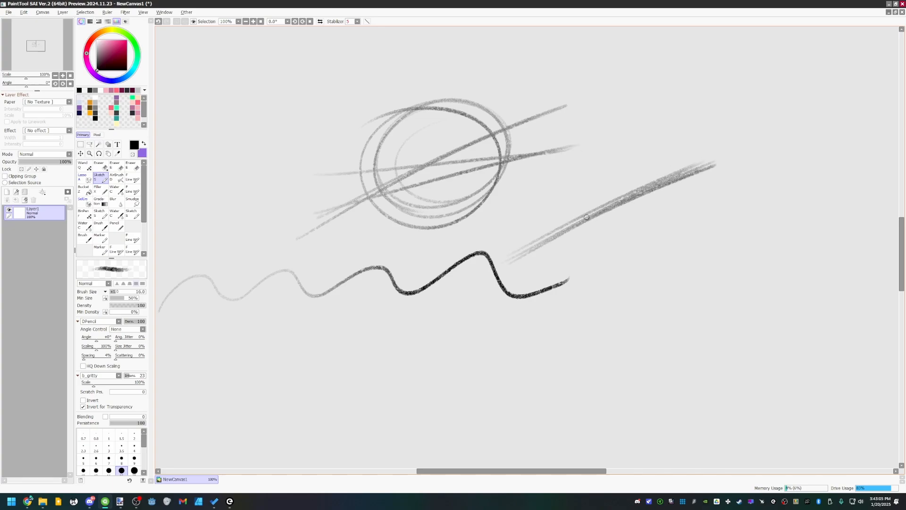
left_click_drag(518, 254, 718, 164)
left_click_drag(568, 230, 744, 155)
mouse_move(661, 174)
left_mouse_down()
mouse_move(628, 234)
mouse_move(683, 193)
left_mouse_up()
left_click_drag(704, 156, 653, 232)
mouse_move(686, 188)
left_mouse_down()
mouse_move(656, 202)
mouse_move(666, 194)
left_mouse_up()
mouse_move(340, 322)
left_mouse_down()
mouse_move(355, 286)
mouse_move(405, 258)
left_mouse_up()
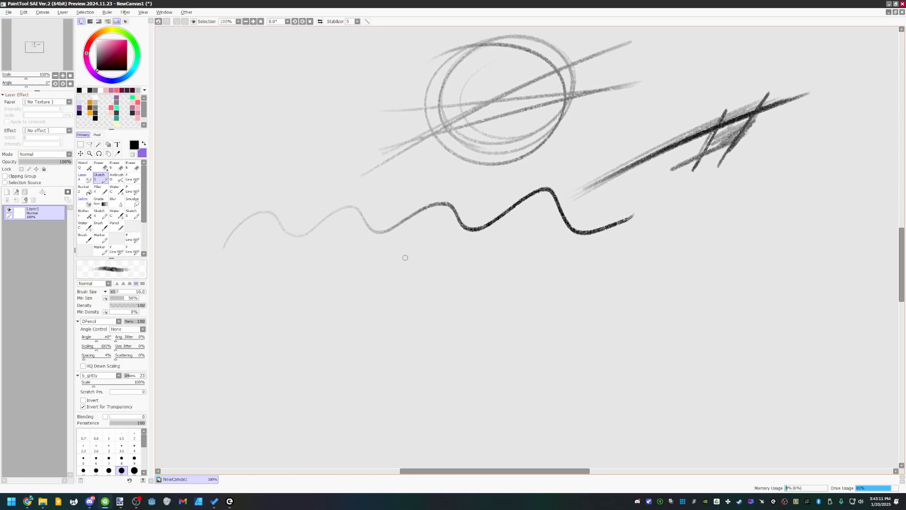
mouse_move(359, 241)
left_mouse_down()
mouse_move(416, 239)
mouse_move(399, 279)
mouse_move(363, 300)
mouse_move(326, 284)
left_mouse_up()
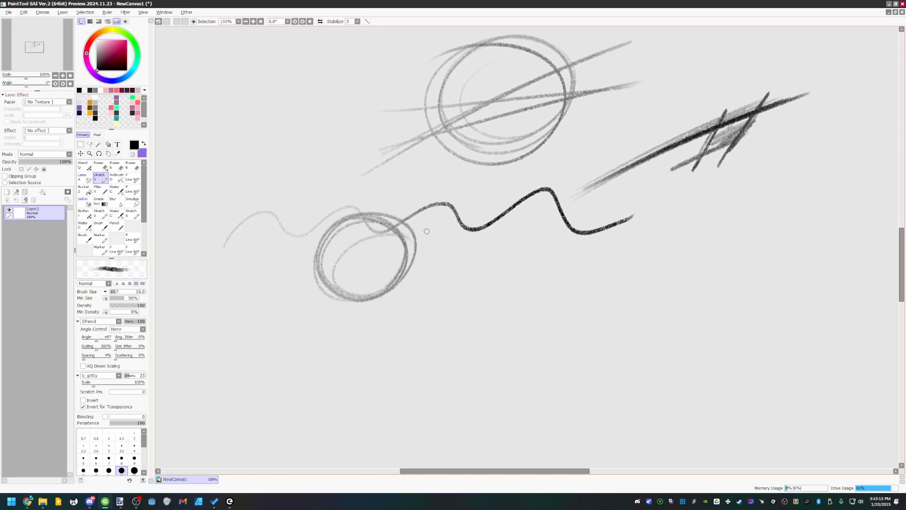
- Duplicate the Sketch brush in the tool list
right_click(102, 176)
left_click(127, 192)
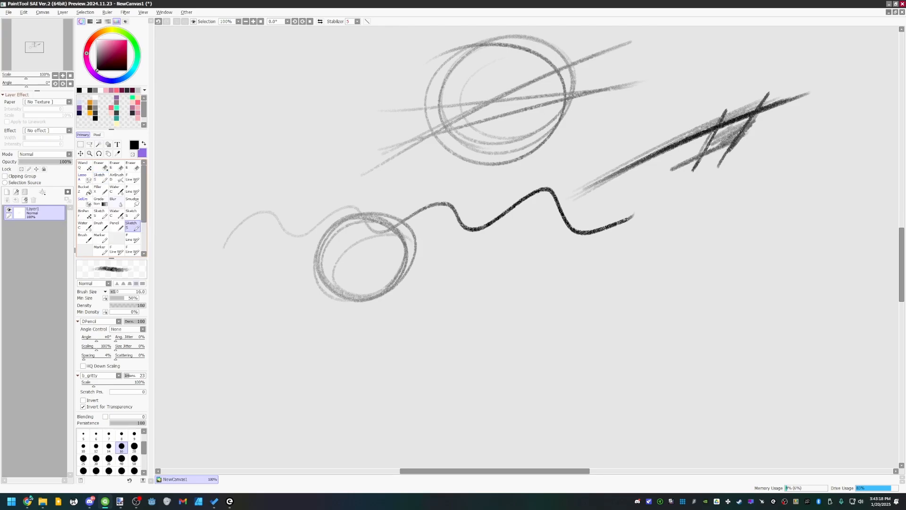
scroll(112, 208, "down", 3)
left_click(100, 222)
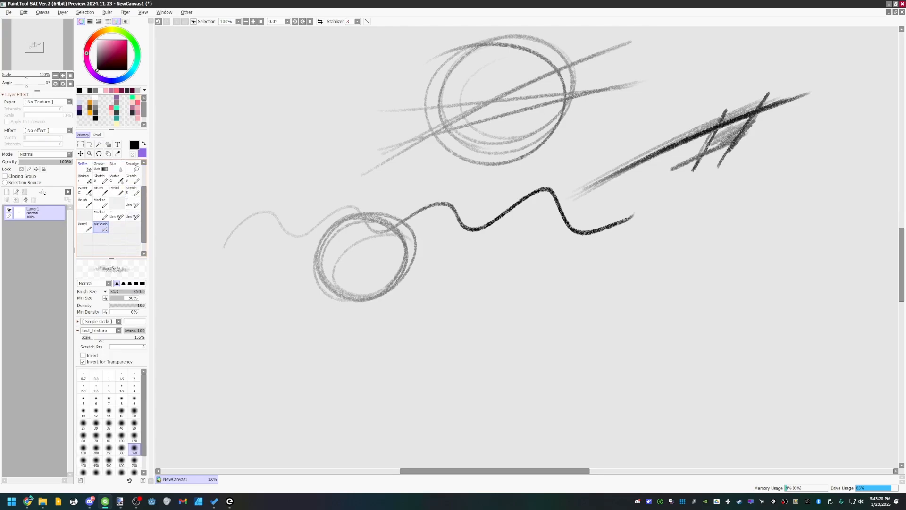
scroll(100, 222, "up", 1)
scroll(111, 207, "up", 2)
right_click(103, 177)
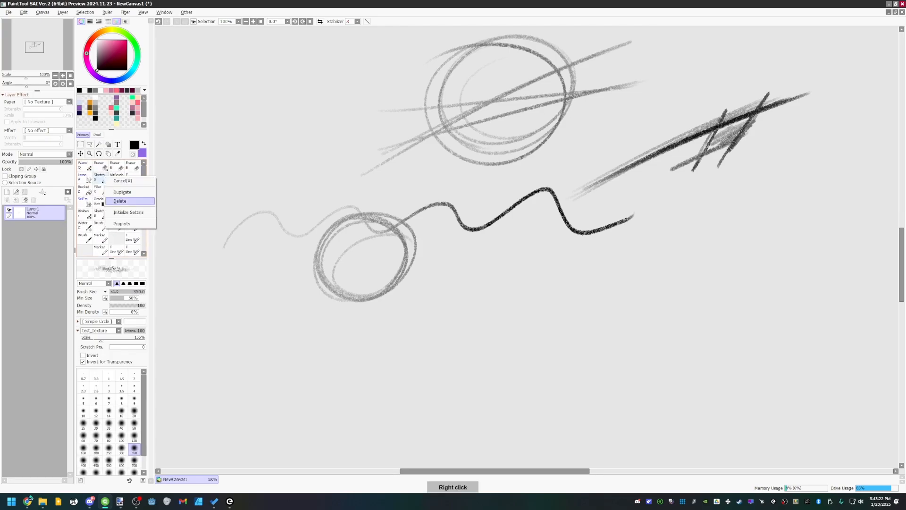
left_click(120, 201)
scroll(111, 208, "down", 2)
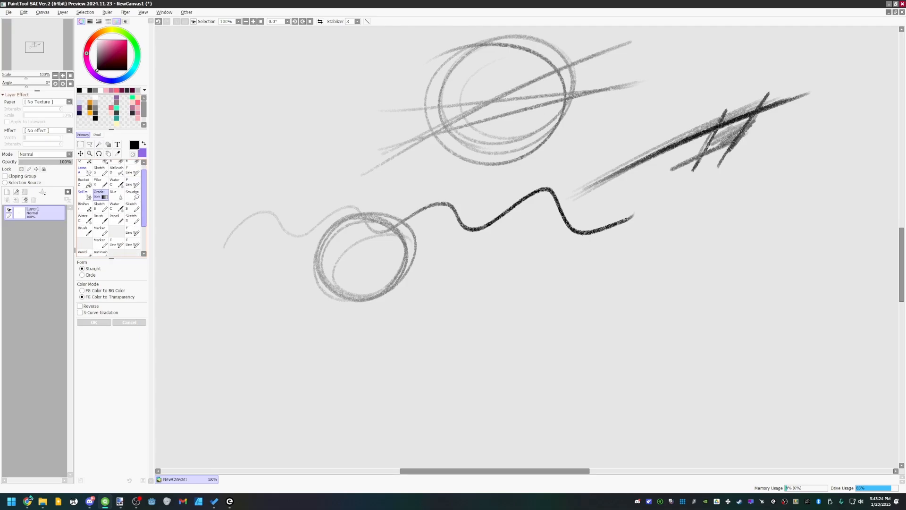
left_click(101, 219)
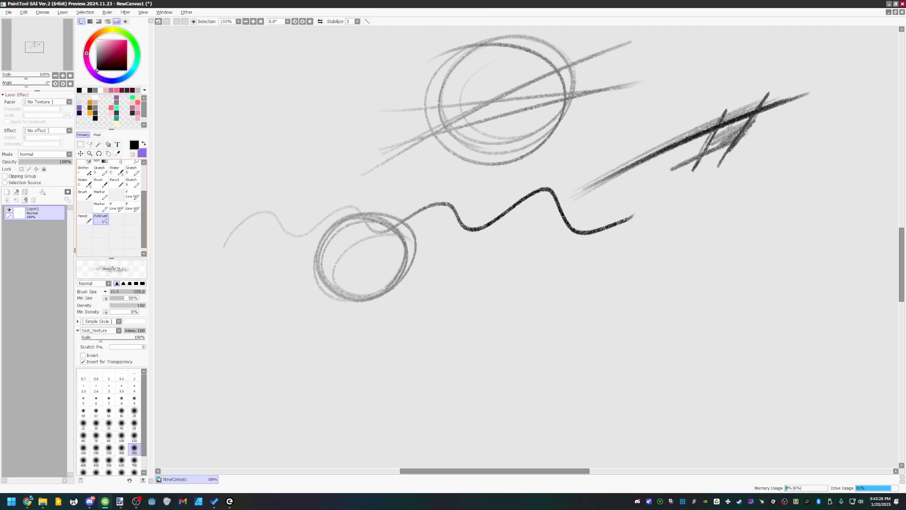
scroll(111, 208, "up", 3)
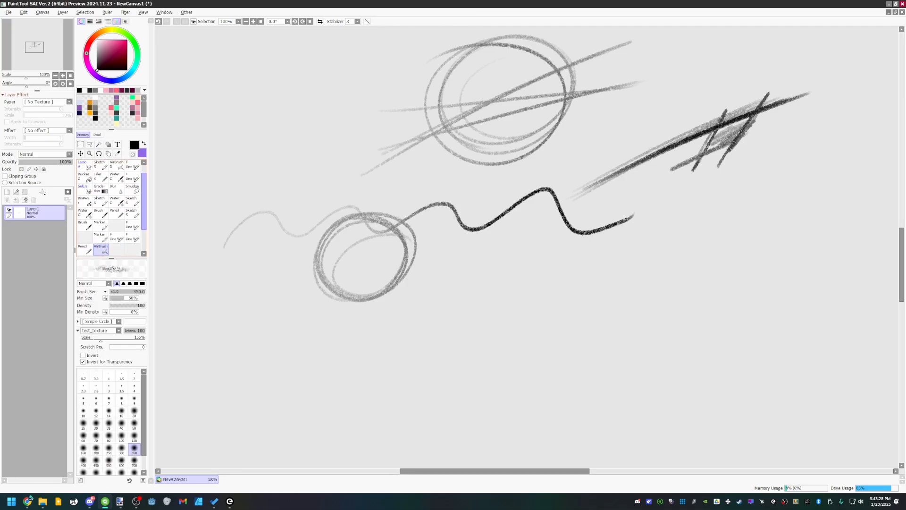
scroll(112, 208, "up", 1)
scroll(111, 208, "down", 3)
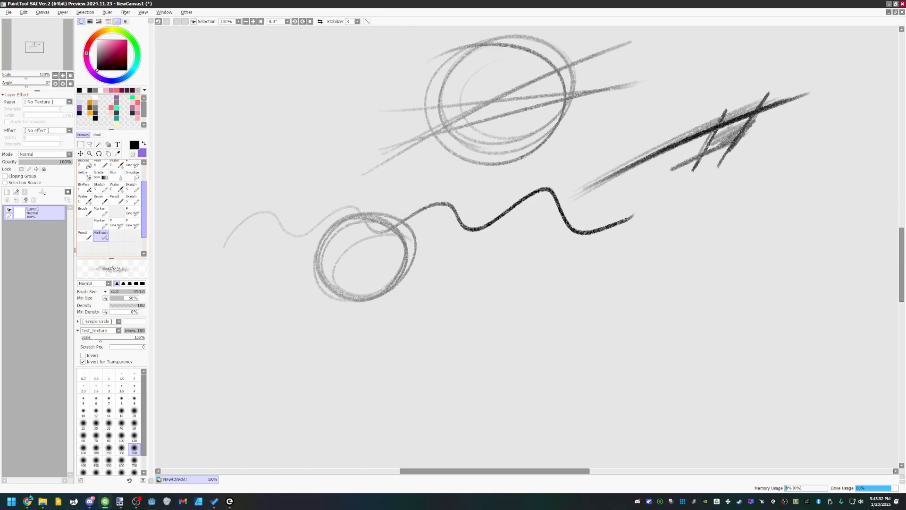
- Select the duplicated Sketch brush and draw two groups of dark looping circles above the start of the wavy line
left_click(133, 199)
mouse_move(210, 137)
left_mouse_down()
mouse_move(189, 157)
mouse_move(246, 129)
mouse_move(367, 149)
mouse_move(358, 166)
left_mouse_up()
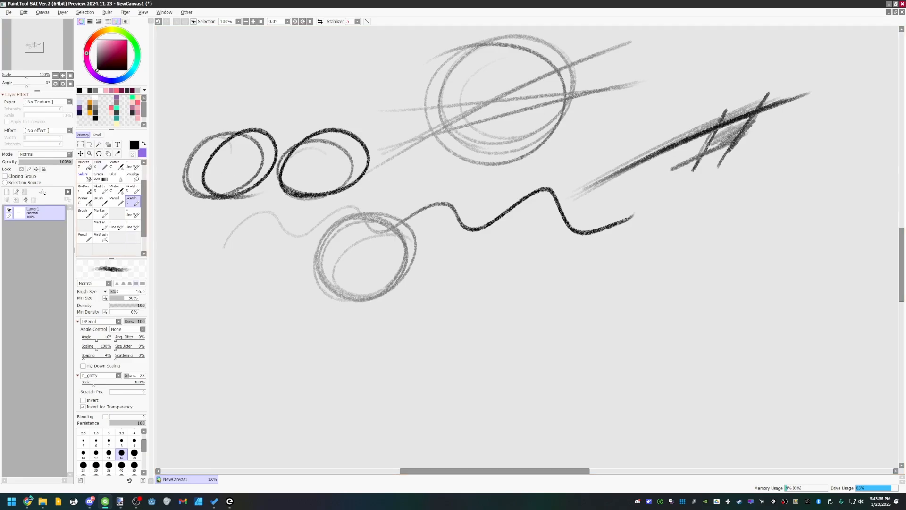
- Move the duplicated Sketch brush to an empty slot at the end of the tool list and set its texture to test_texture
left_click_drag(132, 199, 116, 248)
left_click(118, 376)
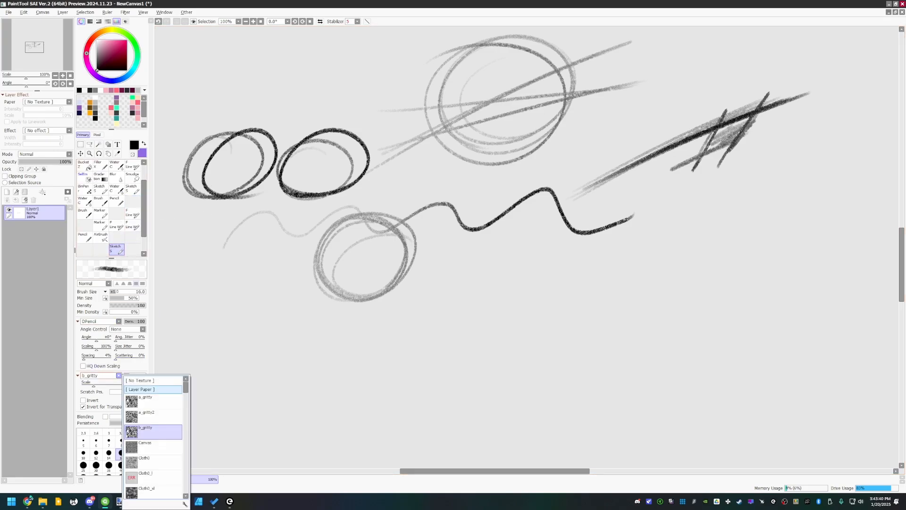
scroll(153, 420, "down", 10)
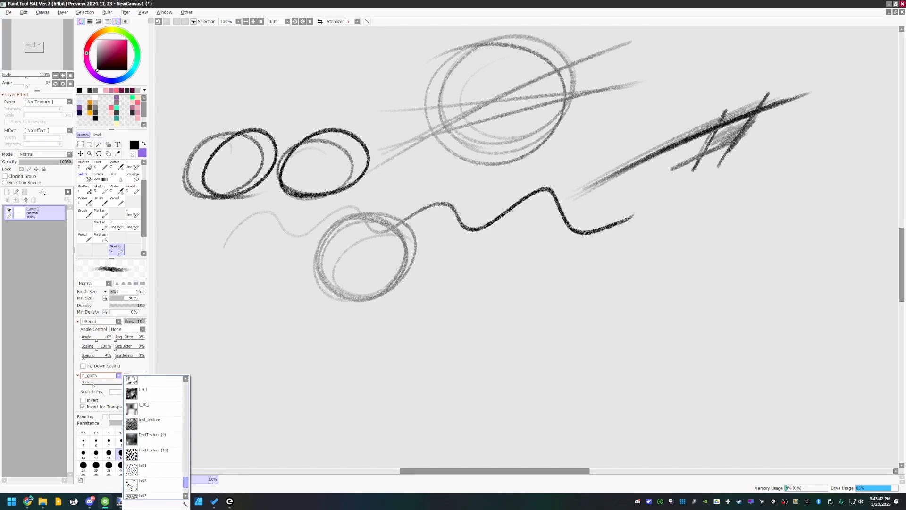
left_click(159, 435)
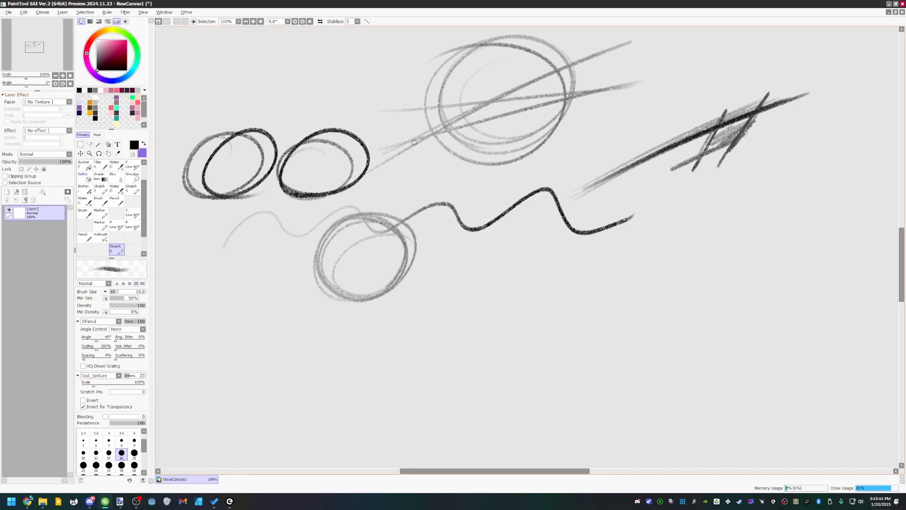
- Draw looping dark circles below the wavy line, beside the large light ellipses and over their outer end of the guide lines
mouse_move(495, 272)
left_mouse_down()
mouse_move(514, 286)
mouse_move(460, 317)
mouse_move(499, 274)
left_mouse_up()
mouse_move(388, 80)
left_mouse_down()
mouse_move(398, 100)
mouse_move(376, 119)
mouse_move(357, 111)
left_mouse_up()
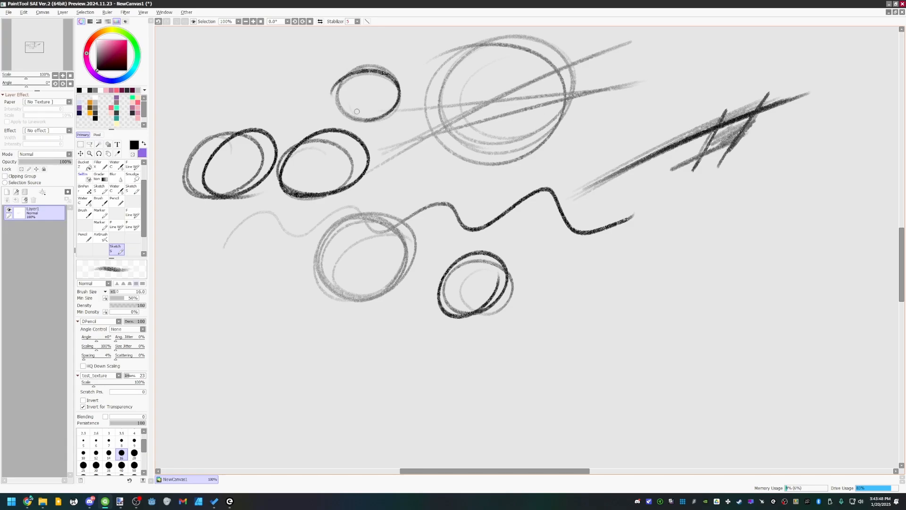
mouse_move(455, 94)
left_mouse_down()
mouse_move(427, 108)
mouse_move(407, 87)
left_mouse_up()
mouse_move(613, 82)
left_mouse_down()
mouse_move(559, 121)
mouse_move(583, 109)
left_mouse_up()
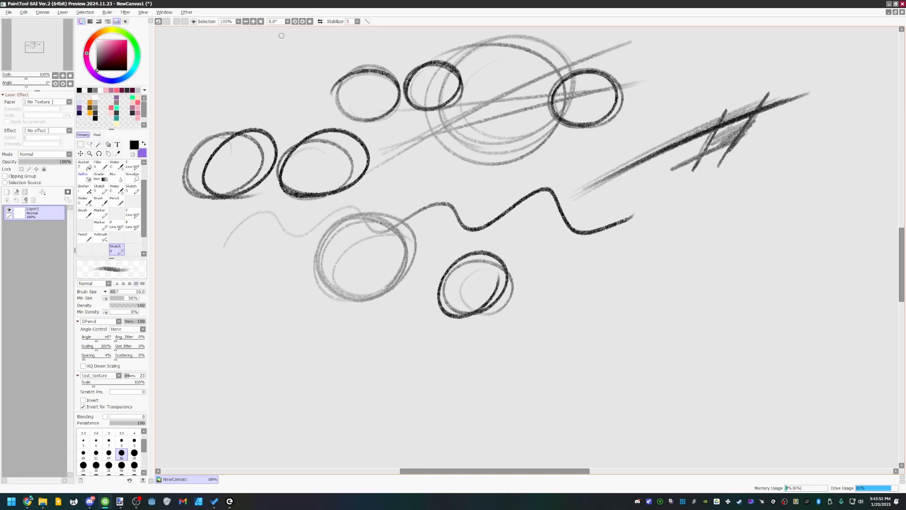
- Zoom the canvas to 200% and add three short diagonal strokes of varying darkness inside the large light ellipses
key("Page_Up")
key("Page_Up")
mouse_move(519, 142)
left_mouse_down()
mouse_move(531, 244)
mouse_move(513, 376)
left_mouse_up()
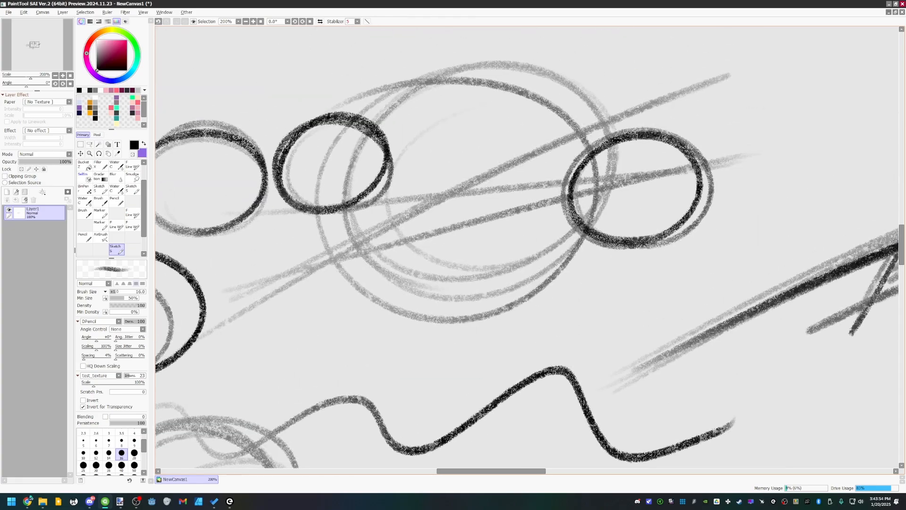
left_click_drag(427, 249, 564, 218)
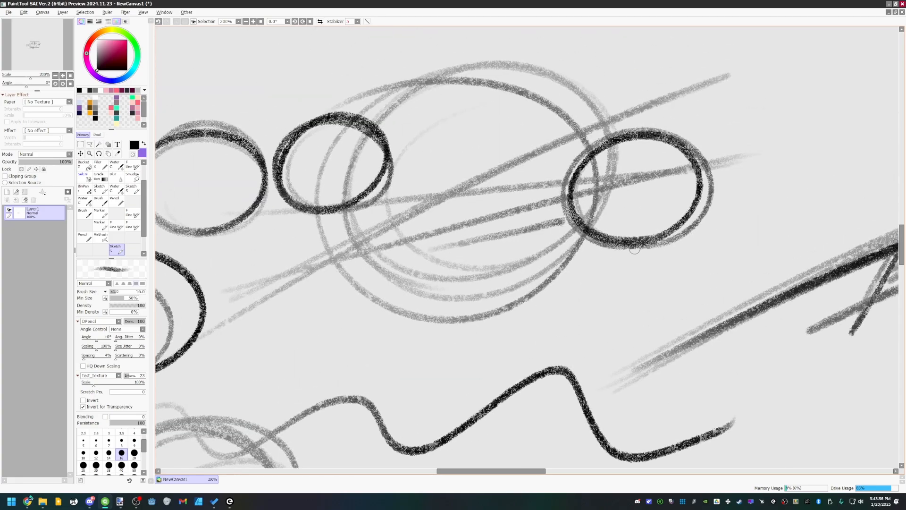
left_click_drag(330, 278, 425, 247)
left_click_drag(316, 301, 467, 243)
- Draw a stacked column of three overlapping dark circle groups at the far ends of the long guide lines
mouse_move(748, 78)
left_mouse_down()
mouse_move(750, 105)
mouse_move(722, 101)
mouse_move(786, 91)
left_mouse_up()
mouse_move(732, 57)
left_mouse_down()
mouse_move(765, 42)
mouse_move(727, 66)
left_mouse_up()
mouse_move(802, 142)
left_mouse_down()
mouse_move(725, 165)
mouse_move(762, 169)
mouse_move(748, 251)
mouse_move(724, 248)
left_mouse_up()
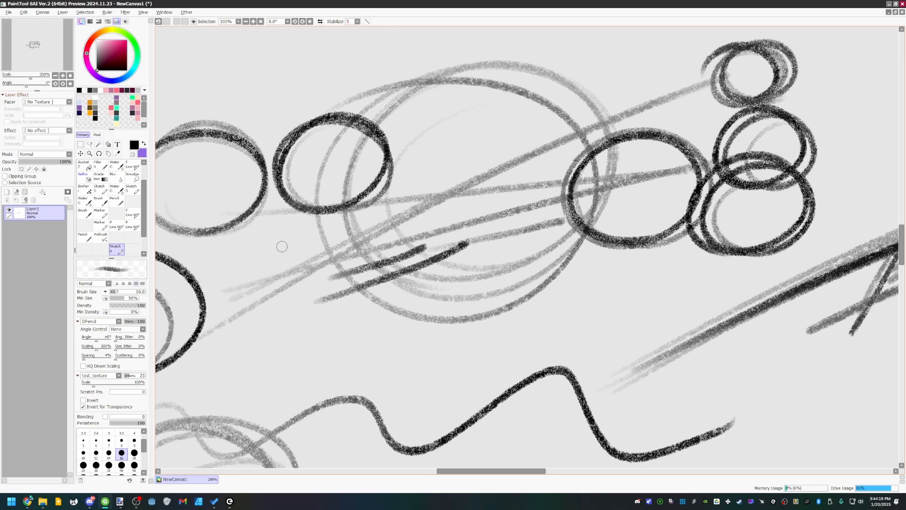
- Select the Brush tool and change its tip shape from Chalk to Flat Face
left_click(83, 213)
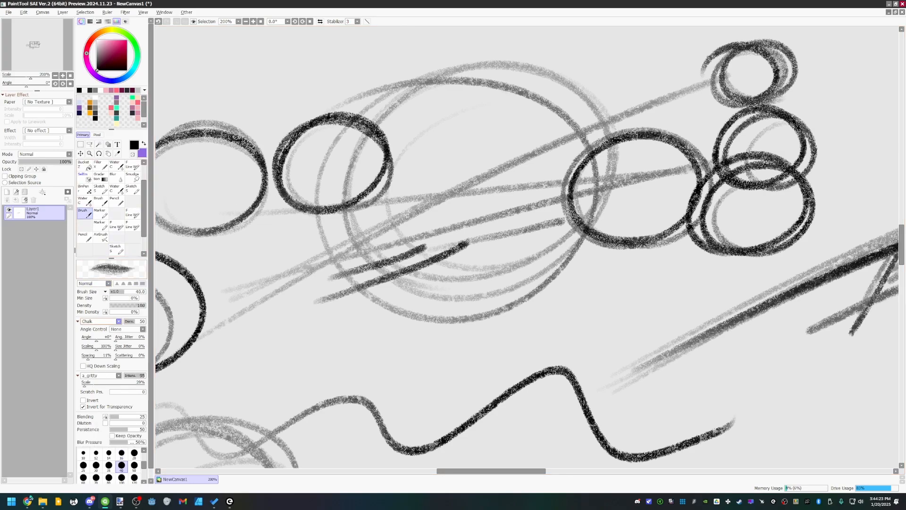
left_click(118, 321)
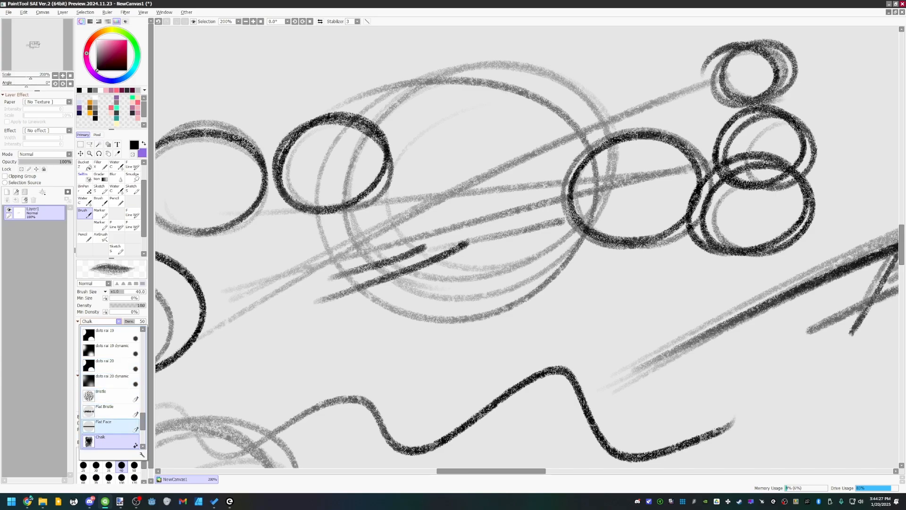
left_click(111, 425)
- Paint a large solid black block over the lower part of the ellipses and add a short light diagonal stroke above it
mouse_move(243, 247)
left_mouse_down()
mouse_move(244, 265)
mouse_move(288, 272)
mouse_move(337, 247)
mouse_move(368, 255)
mouse_move(379, 270)
mouse_move(469, 226)
mouse_move(562, 269)
mouse_move(550, 260)
mouse_move(588, 255)
mouse_move(595, 242)
mouse_move(575, 243)
left_mouse_up()
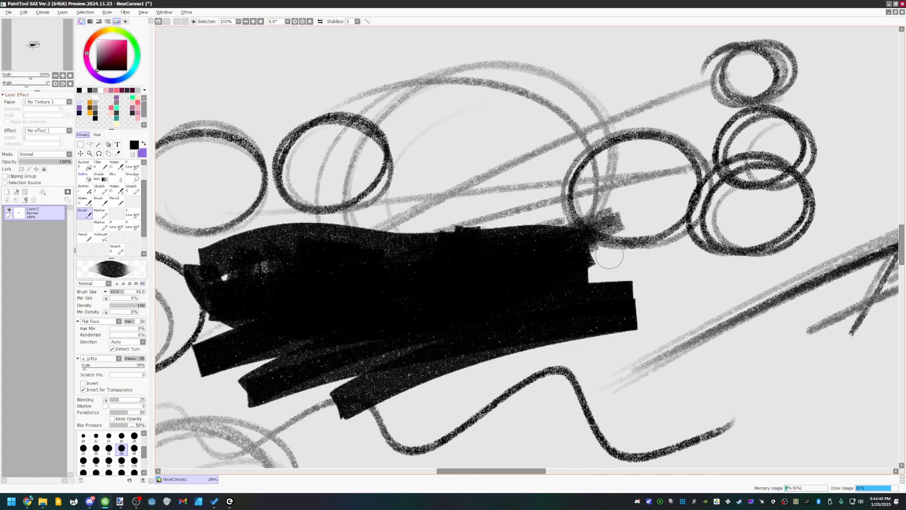
mouse_move(607, 255)
left_mouse_down()
mouse_move(593, 298)
mouse_move(613, 311)
mouse_move(616, 240)
mouse_move(552, 225)
mouse_move(345, 233)
mouse_move(203, 255)
mouse_move(341, 349)
mouse_move(246, 396)
mouse_move(392, 392)
left_mouse_up()
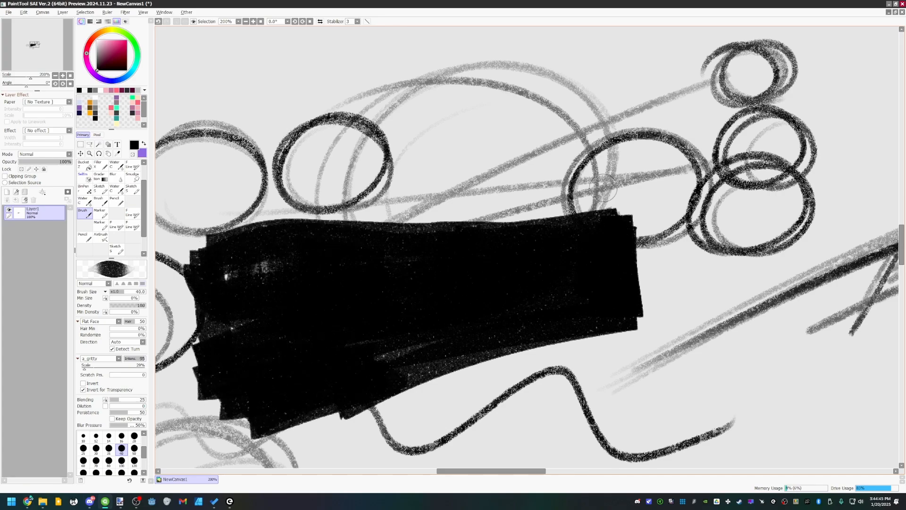
left_click_drag(478, 157, 416, 174)
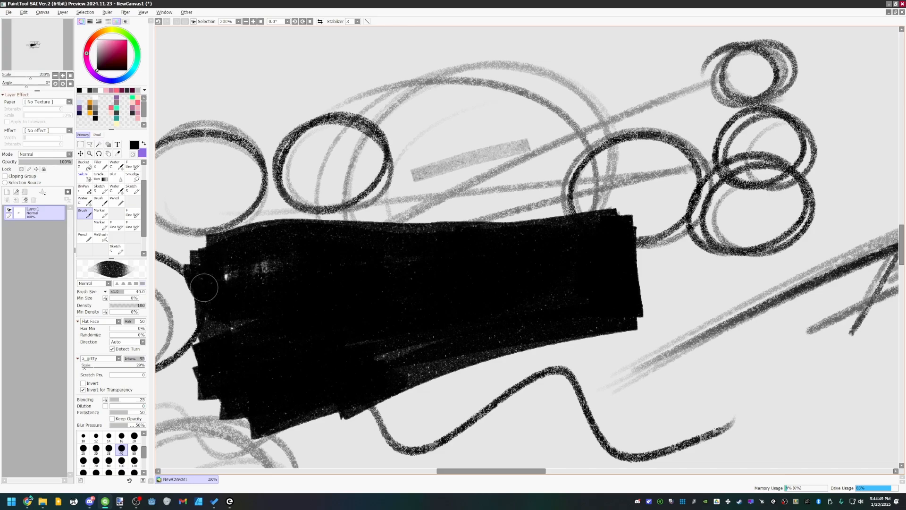
- Switch to the original Multiply-mode Sketch brush and extend the black block sideways with overlapping horizontal strokes
key("s")
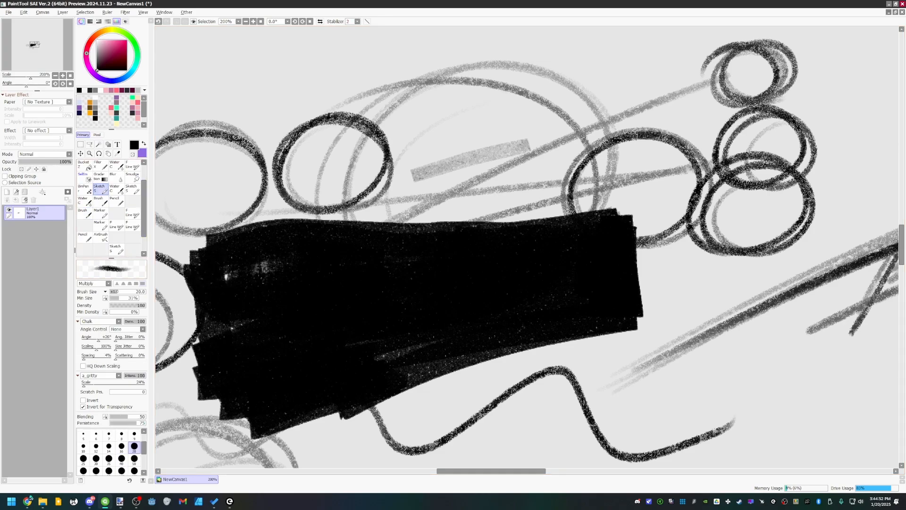
scroll(111, 208, "up", 2)
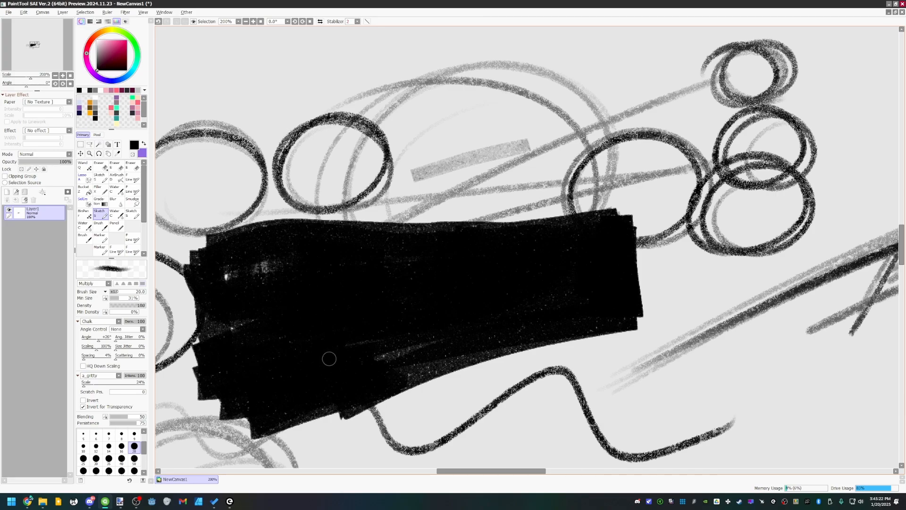
mouse_move(472, 221)
left_mouse_down()
mouse_move(646, 319)
mouse_move(604, 302)
mouse_move(614, 284)
mouse_move(590, 247)
mouse_move(779, 234)
left_mouse_up()
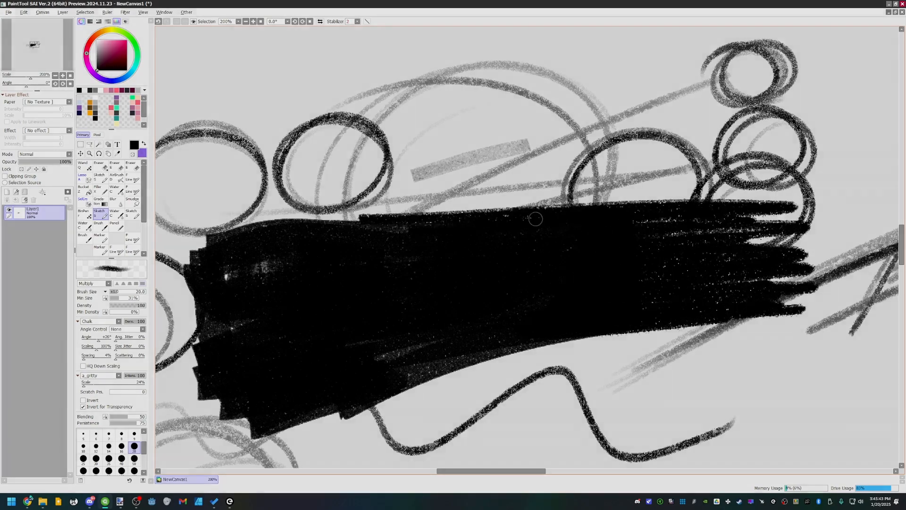